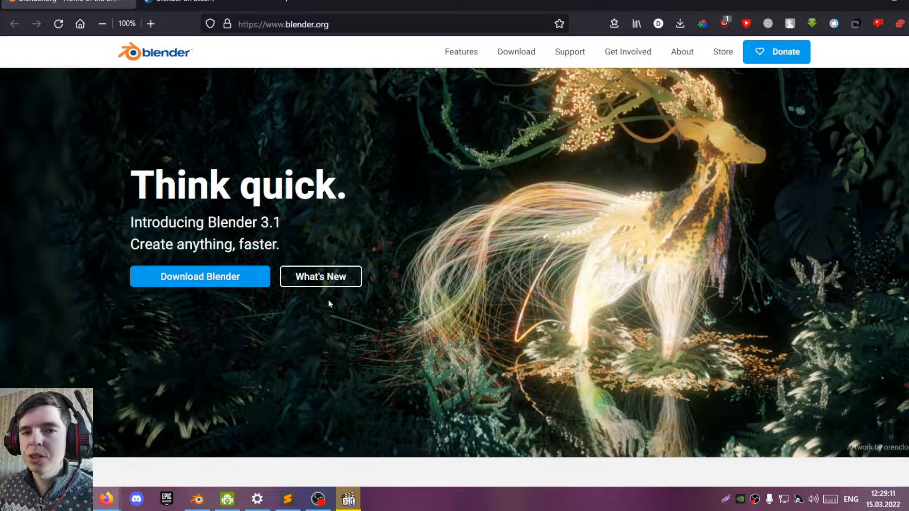
Step: View the upper part of Blender's store page on Steam
{"action": "left_click", "coordinate": [200, 6]}
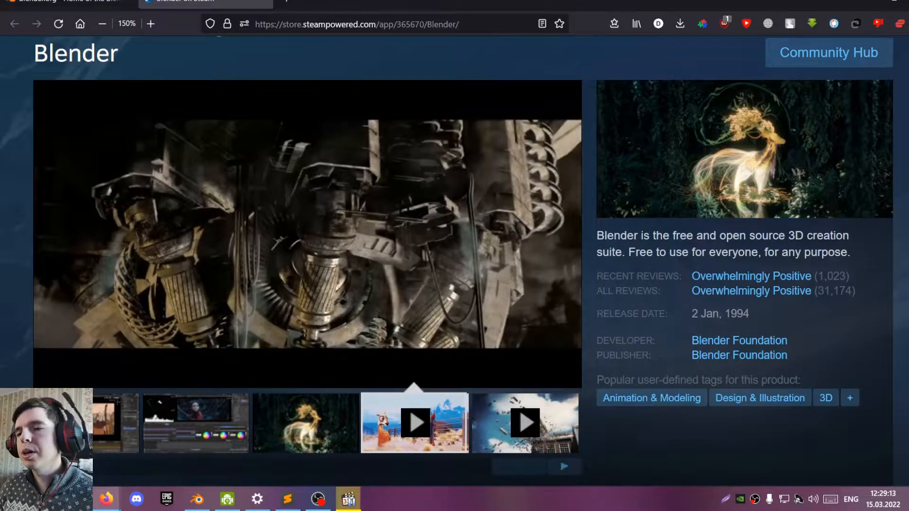
{"action": "scroll", "coordinate": [142, 308], "scroll_direction": "up", "scroll_amount": 4}
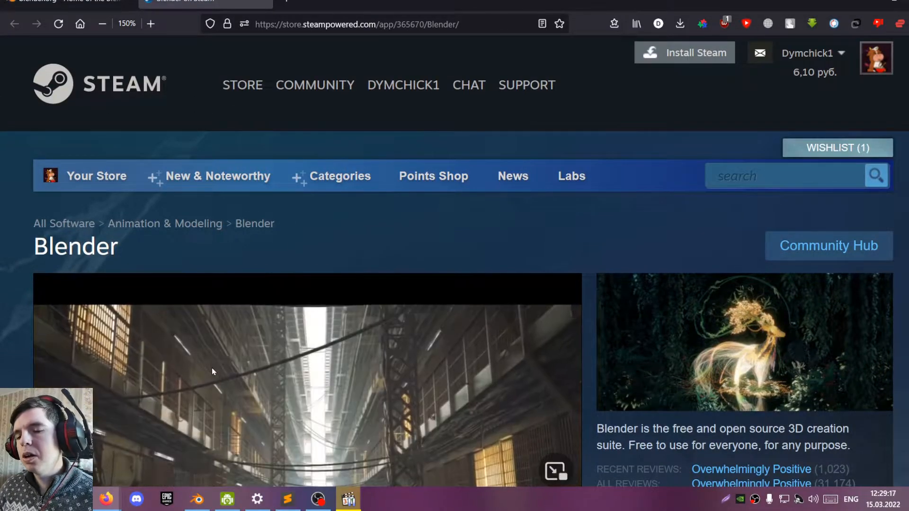
Step: Switch to Blender, show the splash screen with its new-file options, and dismiss it
{"action": "left_click", "coordinate": [197, 499]}
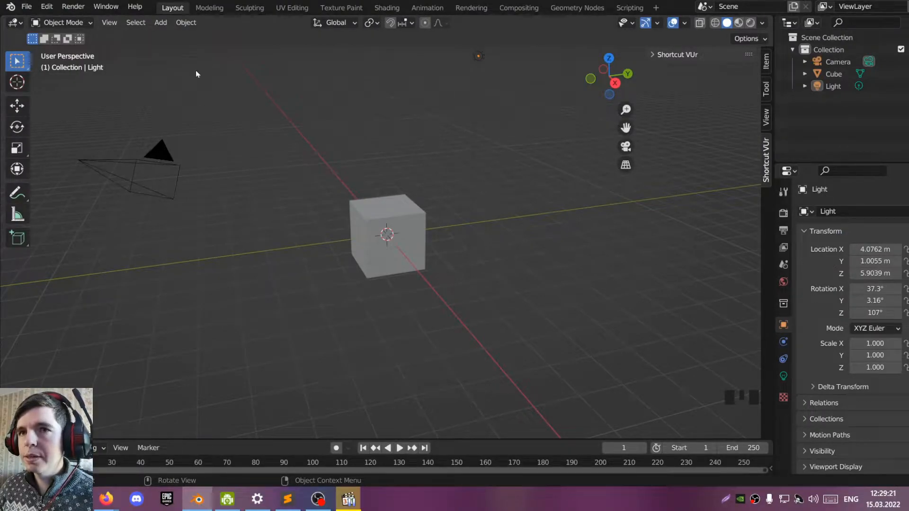
{"action": "left_click", "coordinate": [10, 7]}
{"action": "left_click", "coordinate": [21, 20]}
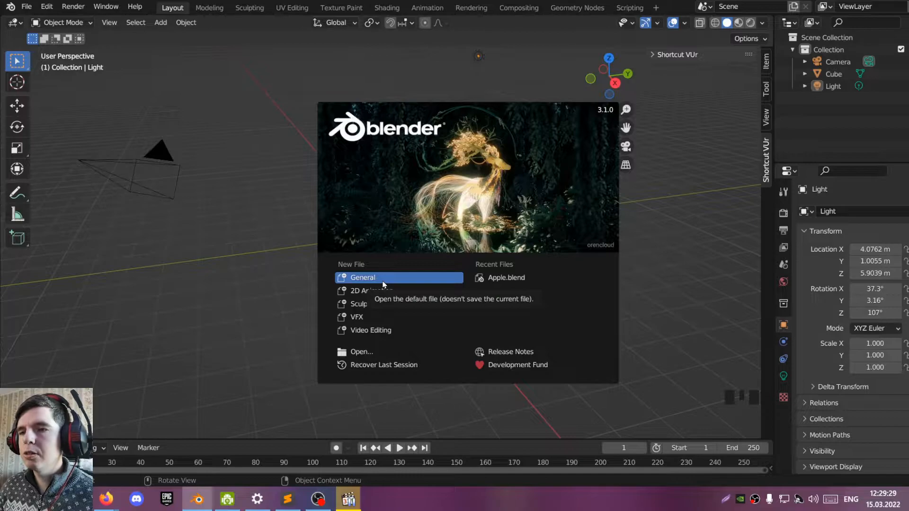
{"action": "left_click", "coordinate": [301, 87]}
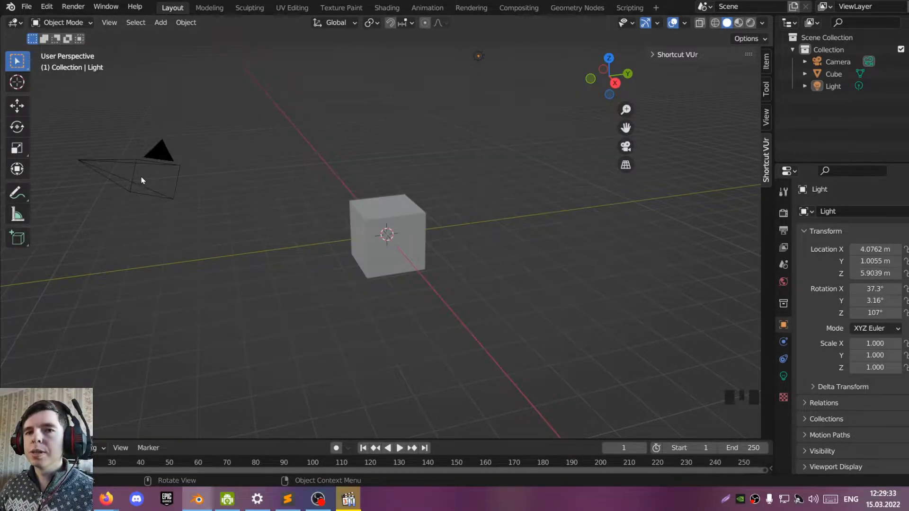
Step: Select the default scene's camera, cube and light one after another to identify each object
{"action": "left_click", "coordinate": [100, 164]}
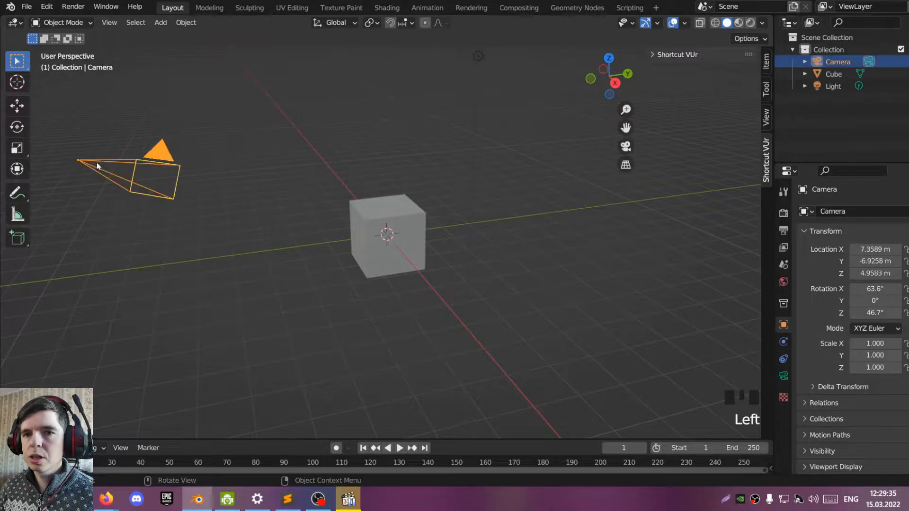
{"action": "left_click", "coordinate": [416, 206]}
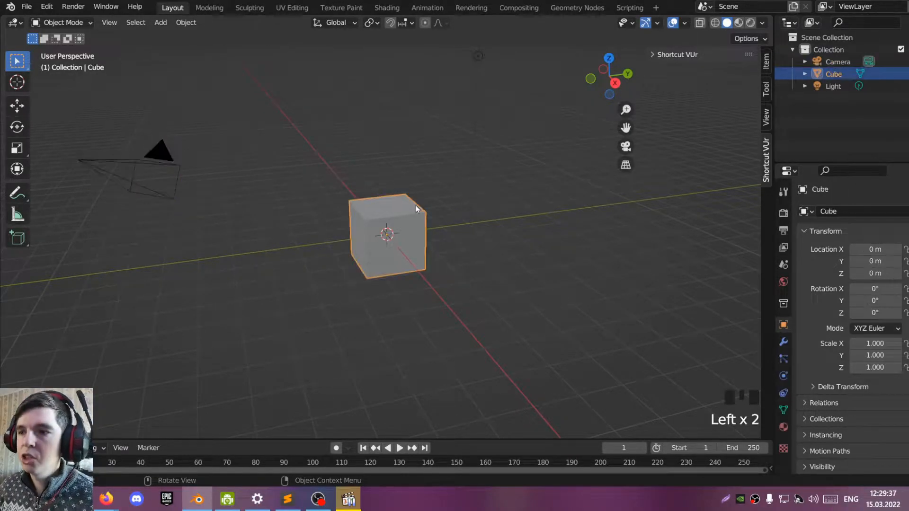
{"action": "left_click", "coordinate": [478, 56]}
{"action": "left_click", "coordinate": [440, 104]}
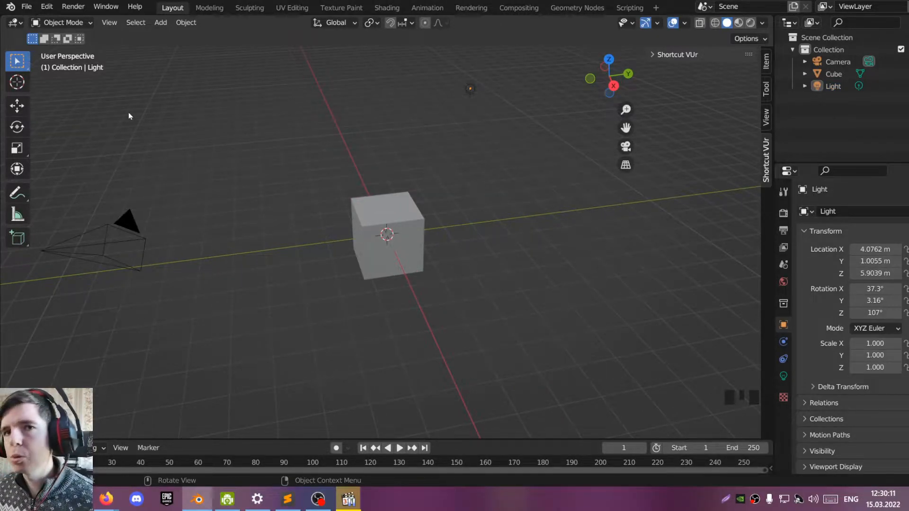
{"action": "left_click", "coordinate": [20, 198]}
{"action": "mouse_move", "coordinate": [46, 72]}
{"action": "left_mouse_down"}
{"action": "mouse_move", "coordinate": [61, 124]}
{"action": "mouse_move", "coordinate": [17, 381]}
{"action": "mouse_move", "coordinate": [239, 428]}
{"action": "mouse_move", "coordinate": [554, 402]}
{"action": "mouse_move", "coordinate": [771, 228]}
{"action": "mouse_move", "coordinate": [738, 83]}
{"action": "mouse_move", "coordinate": [478, 59]}
{"action": "mouse_move", "coordinate": [57, 71]}
{"action": "left_mouse_up"}
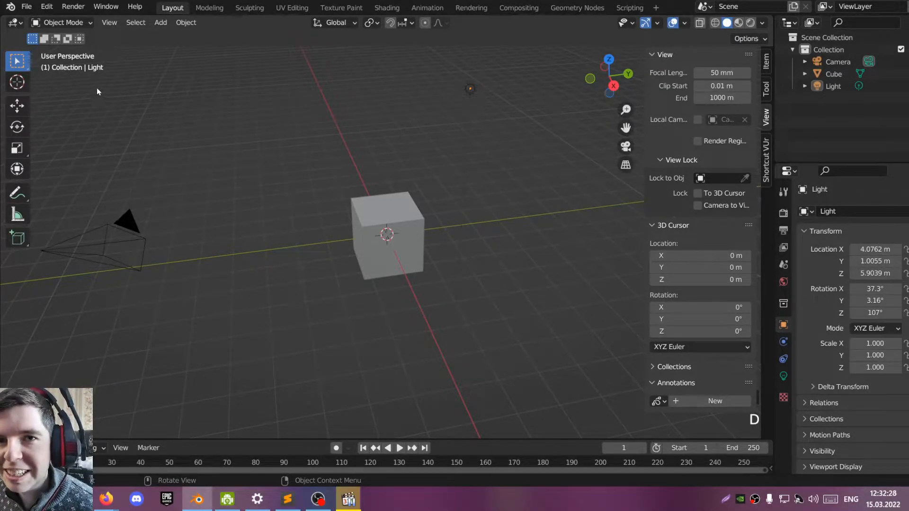
{"action": "mouse_move", "coordinate": [85, 77]}
{"action": "left_mouse_down"}
{"action": "mouse_move", "coordinate": [61, 94]}
{"action": "mouse_move", "coordinate": [126, 393]}
{"action": "mouse_move", "coordinate": [405, 108]}
{"action": "mouse_move", "coordinate": [88, 78]}
{"action": "left_mouse_up"}
{"action": "key", "text": "q"}
{"action": "left_click", "coordinate": [81, 87]}
{"action": "key", "text": "q"}
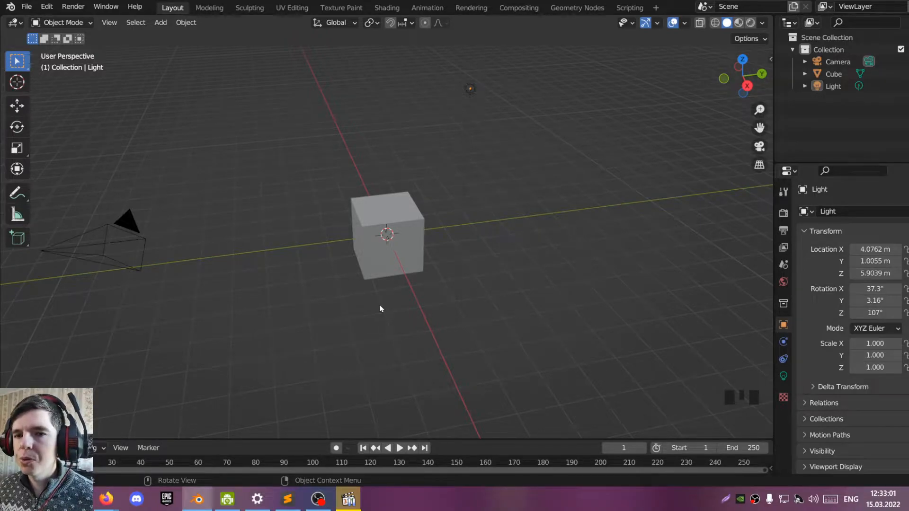
Step: Examine the default cube from several angles and distances
{"action": "middle_click_drag", "start_coordinate": [324, 205], "coordinate": [555, 190]}
{"action": "scroll", "coordinate": [398, 223], "scroll_direction": "up", "scroll_amount": 3}
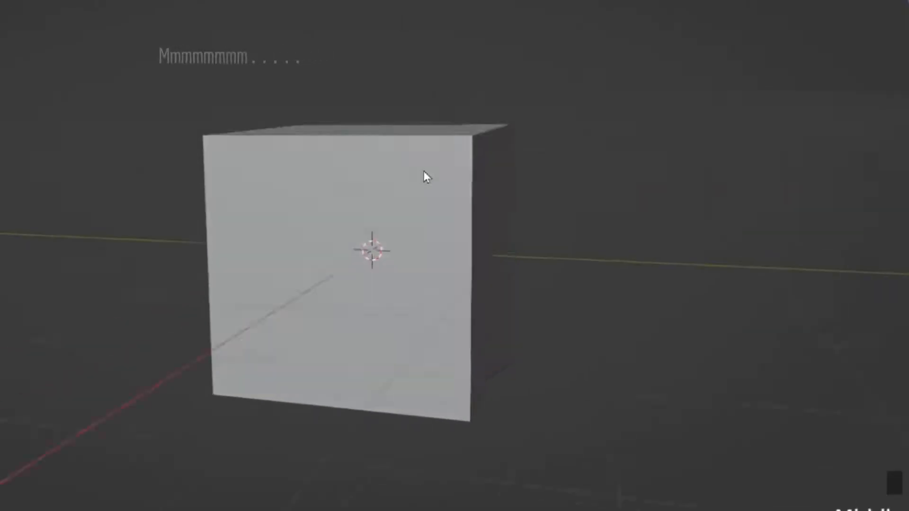
{"action": "middle_click_drag", "start_coordinate": [428, 191], "coordinate": [536, 220]}
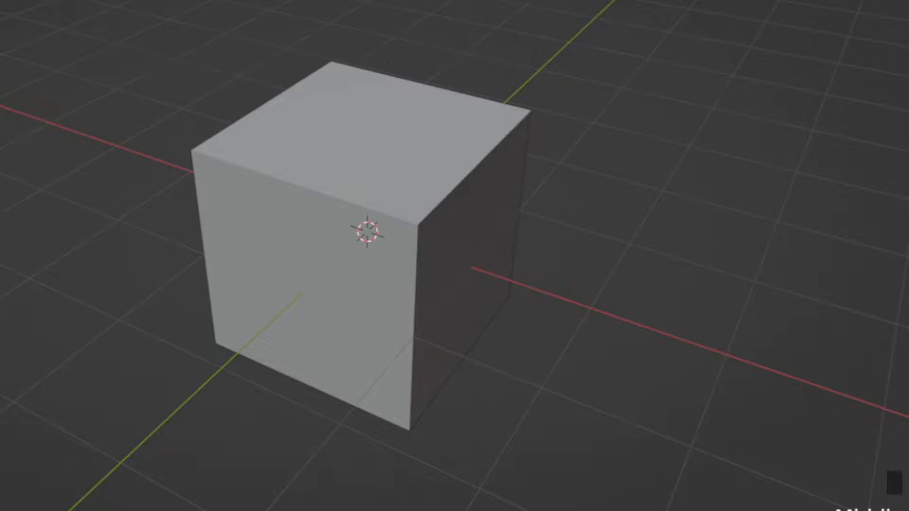
{"action": "scroll", "coordinate": [227, 307], "scroll_direction": "up", "scroll_amount": 6}
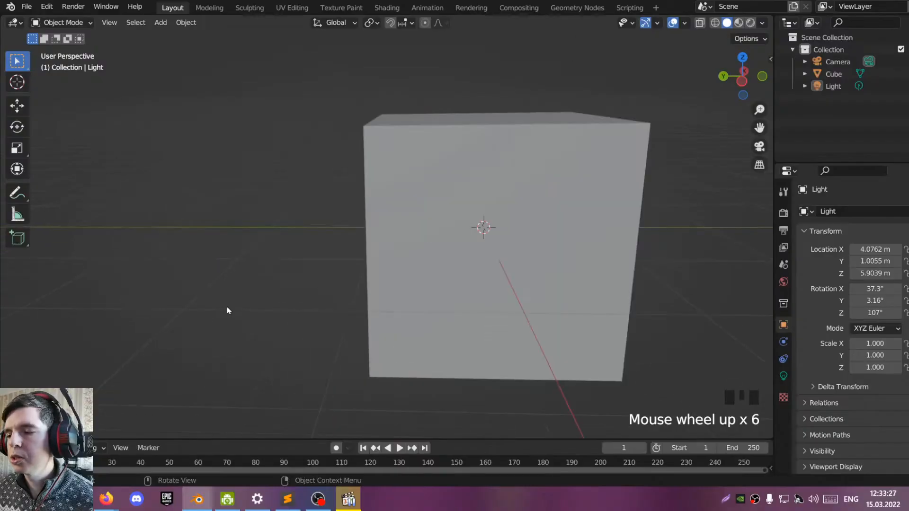
{"action": "scroll", "coordinate": [232, 311], "scroll_direction": "down", "scroll_amount": 6}
{"action": "scroll", "coordinate": [314, 299], "scroll_direction": "up", "scroll_amount": 5}
{"action": "scroll", "coordinate": [314, 300], "scroll_direction": "down", "scroll_amount": 5}
{"action": "scroll", "coordinate": [314, 298], "scroll_direction": "up", "scroll_amount": 6}
{"action": "scroll", "coordinate": [318, 265], "scroll_direction": "down", "scroll_amount": 6}
{"action": "scroll", "coordinate": [310, 268], "scroll_direction": "up", "scroll_amount": 6}
{"action": "middle_click_drag", "start_coordinate": [300, 279], "coordinate": [260, 299]}
{"action": "scroll", "coordinate": [260, 298], "scroll_direction": "down", "scroll_amount": 5}
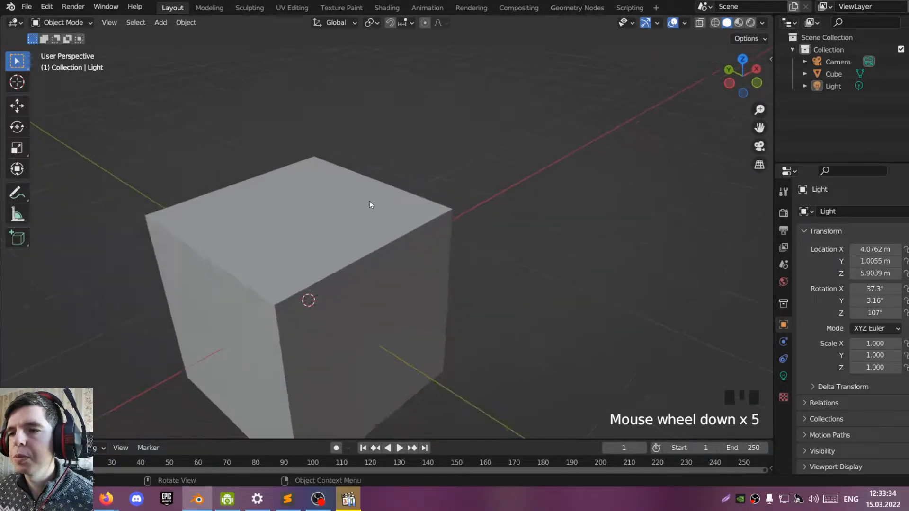
{"action": "scroll", "coordinate": [370, 205], "scroll_direction": "down", "scroll_amount": 4}
Step: Review the orbit, zoom and walk settings in the Navigation preferences and close the preferences
{"action": "left_click", "coordinate": [47, 9]}
{"action": "left_click", "coordinate": [67, 180]}
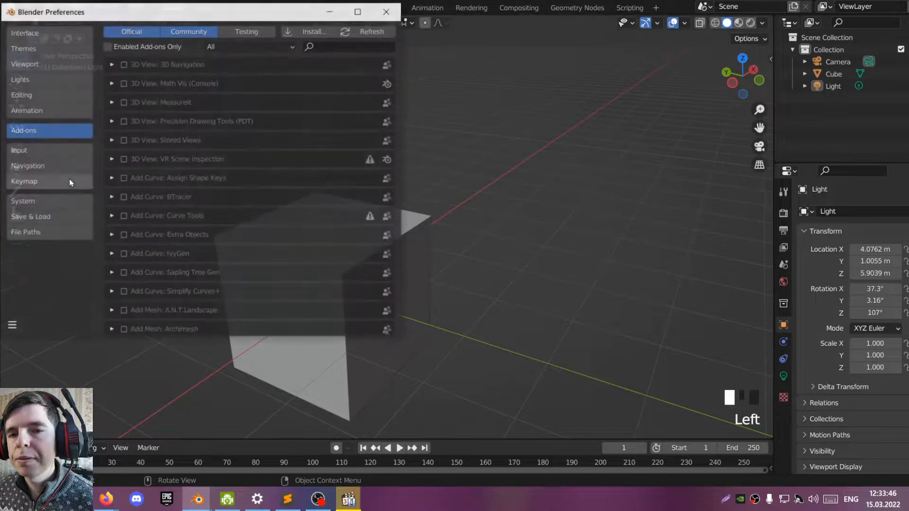
{"action": "left_click_drag", "start_coordinate": [81, 17], "coordinate": [114, 33]}
{"action": "left_click", "coordinate": [73, 184]}
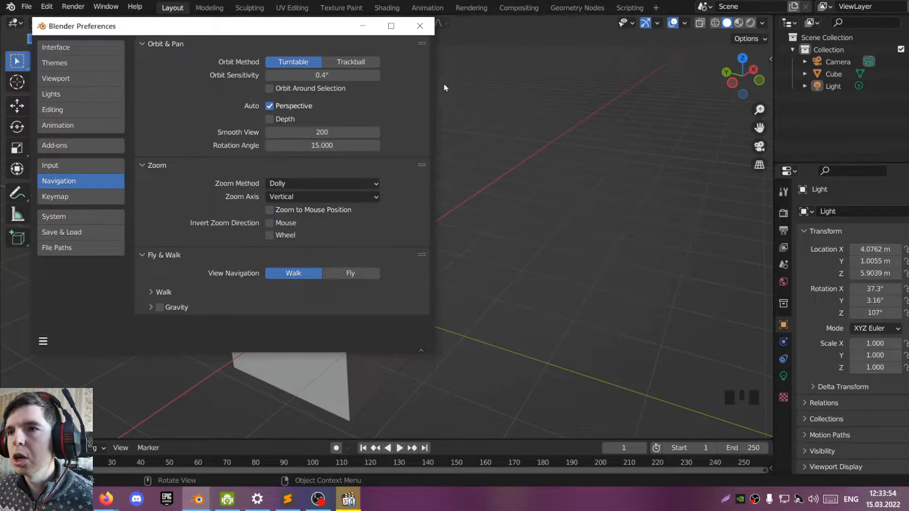
{"action": "left_click", "coordinate": [420, 25]}
Step: Enable Zoom to Mouse Position in the Navigation preferences and close the preferences
{"action": "scroll", "coordinate": [383, 247], "scroll_direction": "down", "scroll_amount": 11}
{"action": "scroll", "coordinate": [383, 246], "scroll_direction": "up", "scroll_amount": 17}
{"action": "scroll", "coordinate": [517, 267], "scroll_direction": "down", "scroll_amount": 7}
{"action": "scroll", "coordinate": [511, 260], "scroll_direction": "up", "scroll_amount": 12}
{"action": "scroll", "coordinate": [537, 251], "scroll_direction": "down", "scroll_amount": 10}
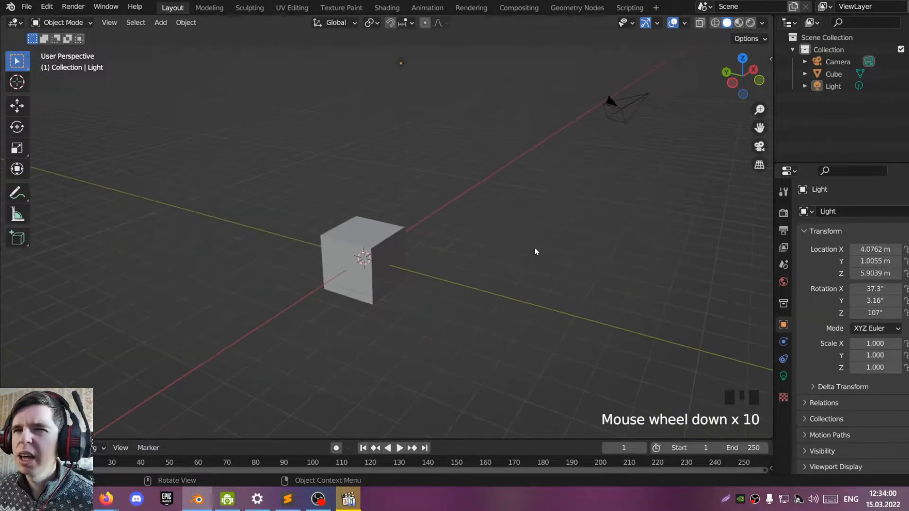
{"action": "left_click", "coordinate": [46, 7]}
{"action": "left_click", "coordinate": [64, 179]}
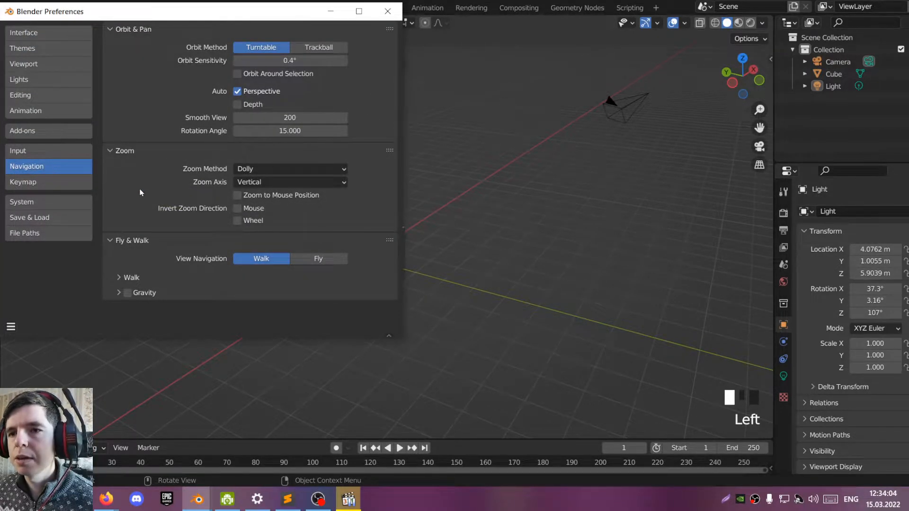
{"action": "left_click", "coordinate": [242, 196]}
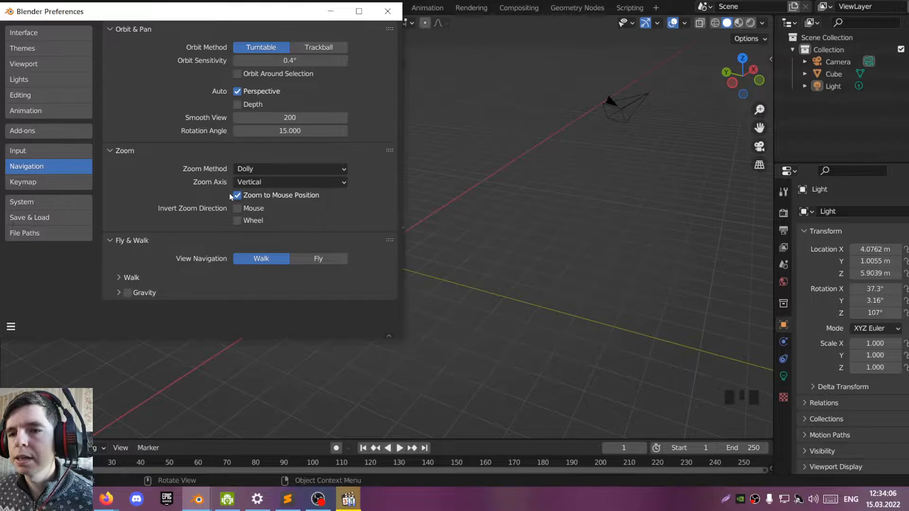
{"action": "left_click", "coordinate": [387, 11]}
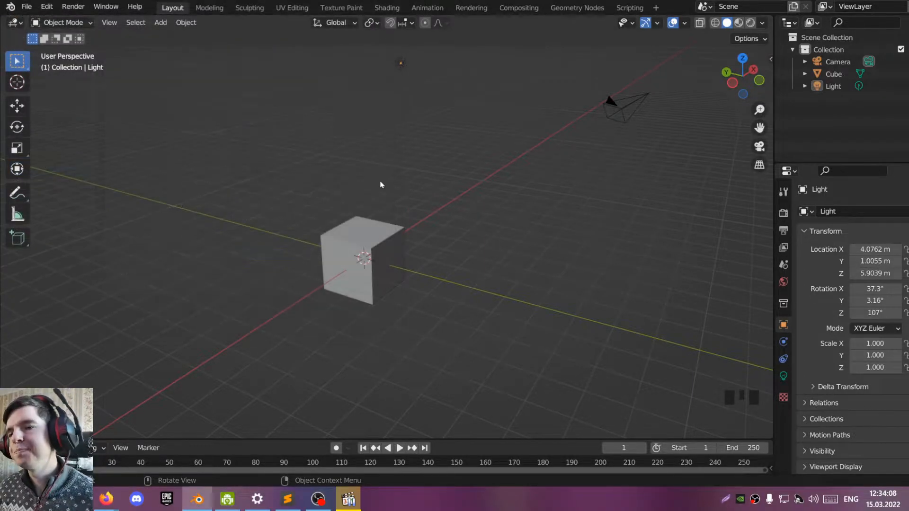
Step: Inspect the cube by orbiting around it, zooming at the pointer and panning the view sideways
{"action": "middle_click_drag", "start_coordinate": [381, 184], "coordinate": [497, 205]}
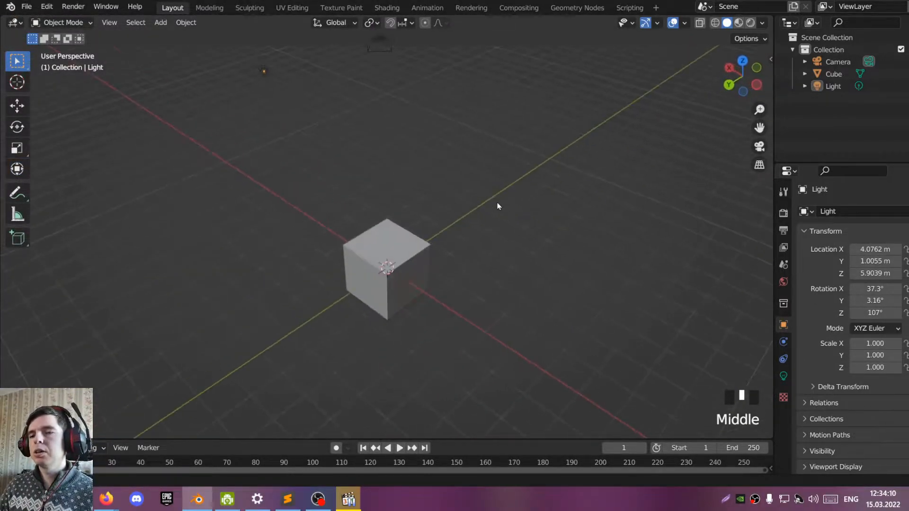
{"action": "scroll", "coordinate": [352, 268], "scroll_direction": "up", "scroll_amount": 4}
{"action": "middle_click_drag", "start_coordinate": [352, 268], "coordinate": [398, 248]}
{"action": "scroll", "coordinate": [395, 248], "scroll_direction": "down", "scroll_amount": 6}
{"action": "scroll", "coordinate": [395, 246], "scroll_direction": "up", "scroll_amount": 3}
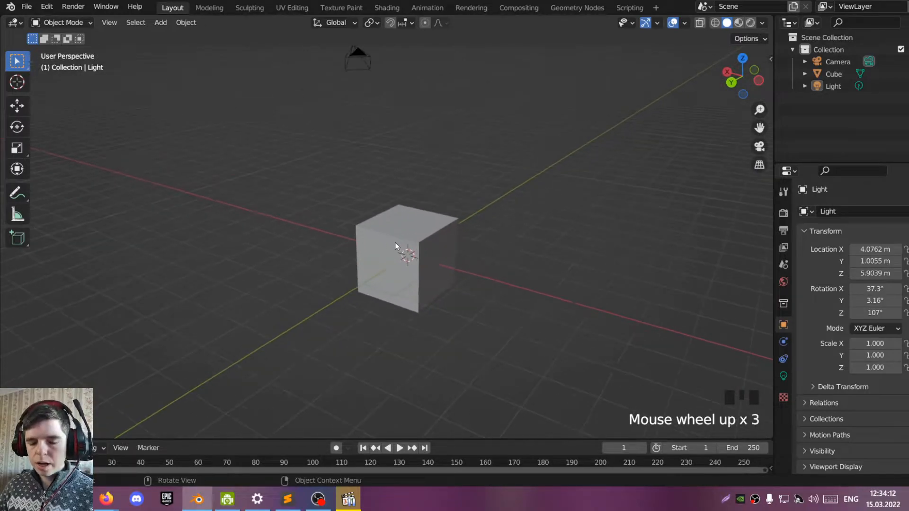
{"action": "middle_click_drag", "start_coordinate": [394, 243], "coordinate": [448, 237], "text": "shift"}
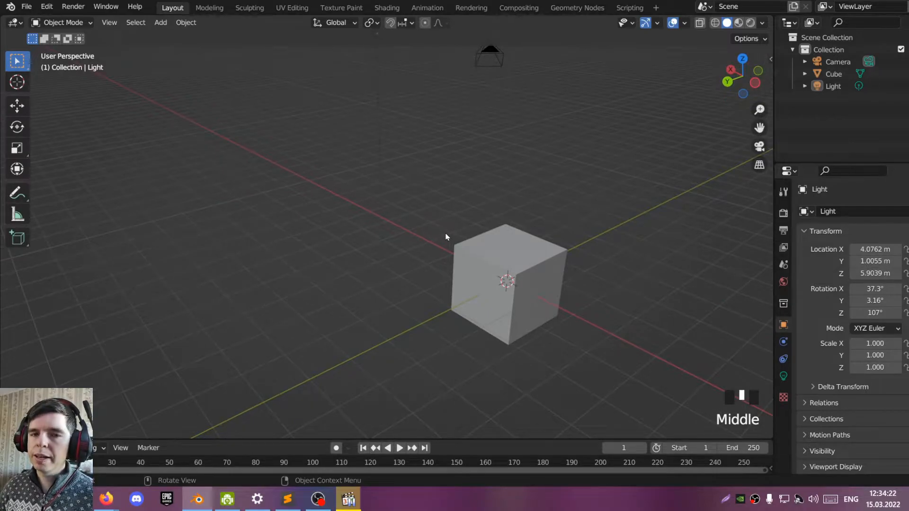
Step: Select the camera and view the scene from the front, right and top
{"action": "left_click", "coordinate": [462, 101]}
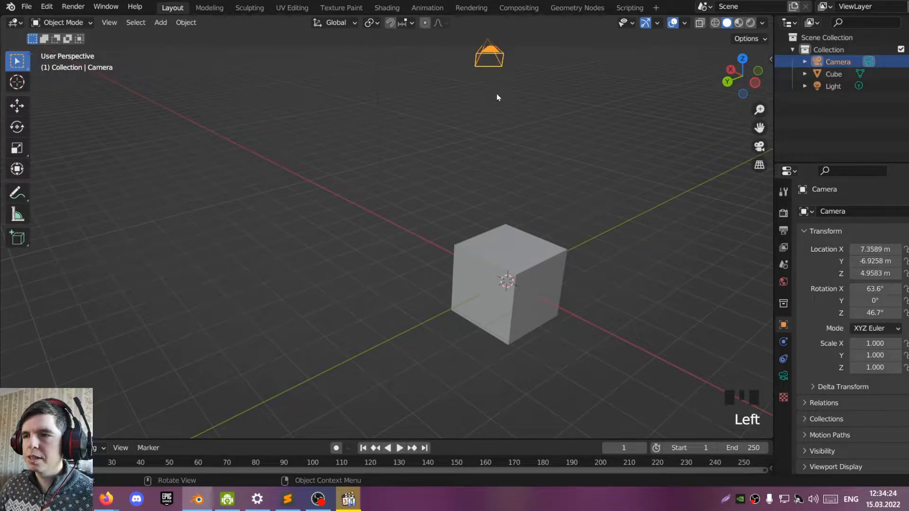
{"action": "middle_click_drag", "start_coordinate": [496, 82], "coordinate": [412, 162]}
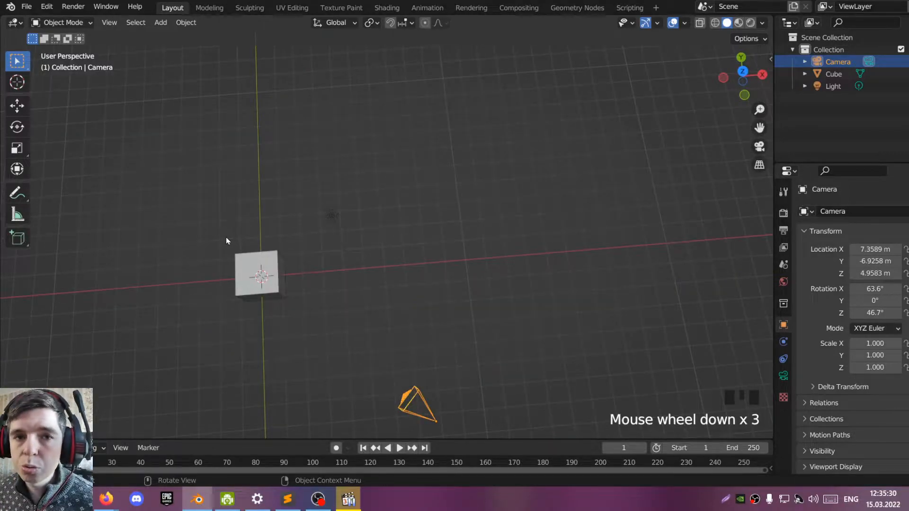
{"action": "key", "text": "KP_1"}
{"action": "key", "text": "KP_3"}
{"action": "key", "text": "KP_7"}
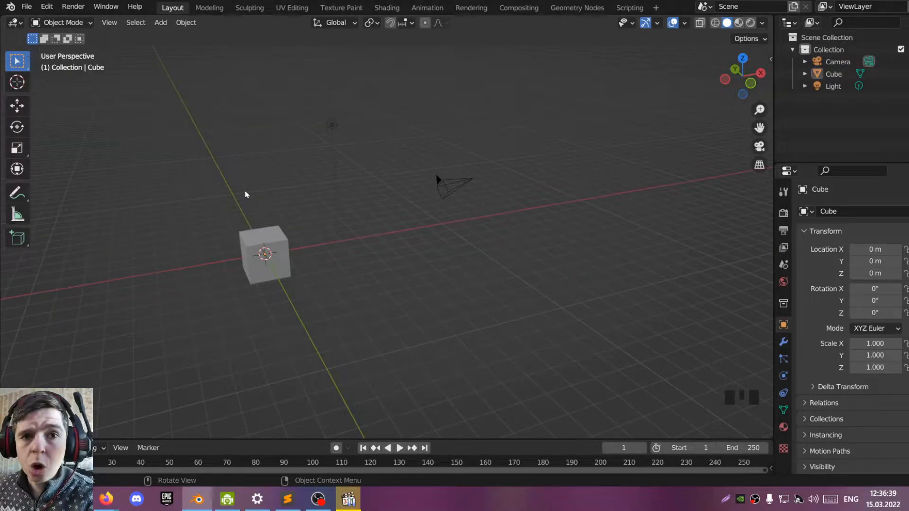
Step: Select the cube and try moving it freely and along the global X axis
{"action": "left_click", "coordinate": [256, 240]}
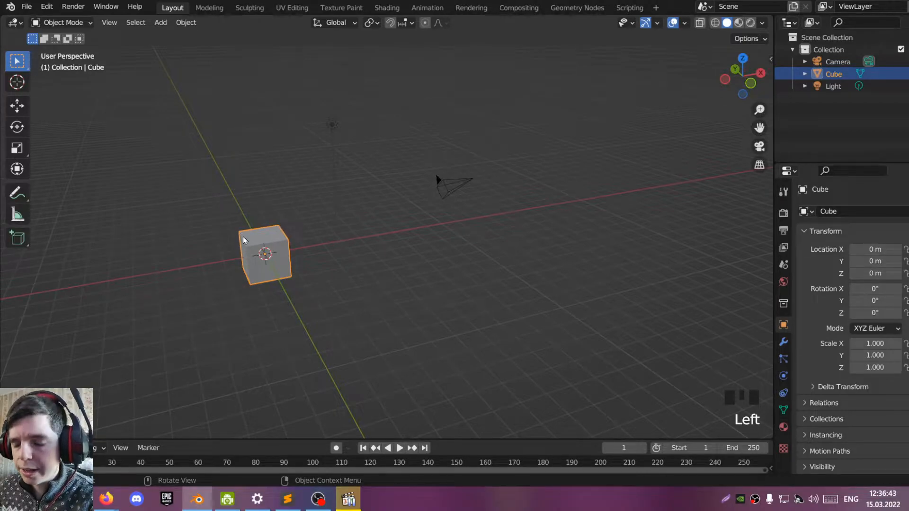
{"action": "scroll", "coordinate": [296, 239], "scroll_direction": "down", "scroll_amount": 3}
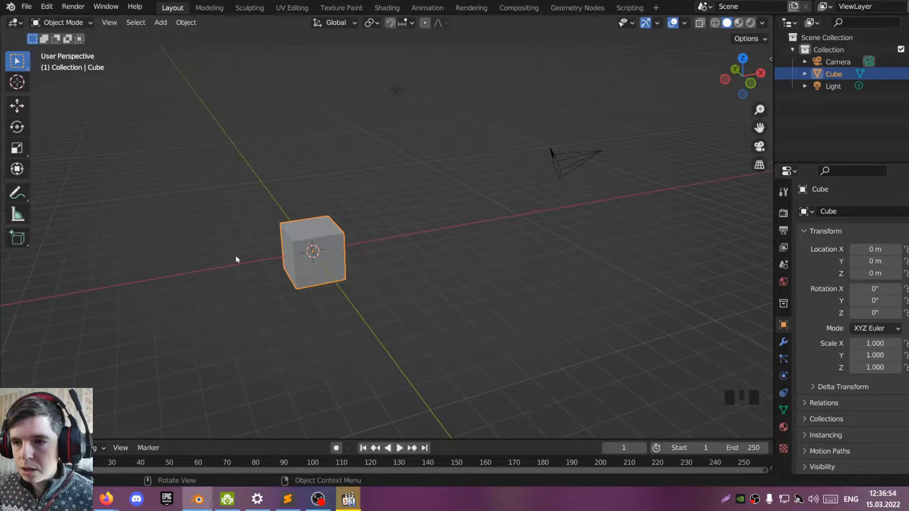
{"action": "key", "text": "g"}
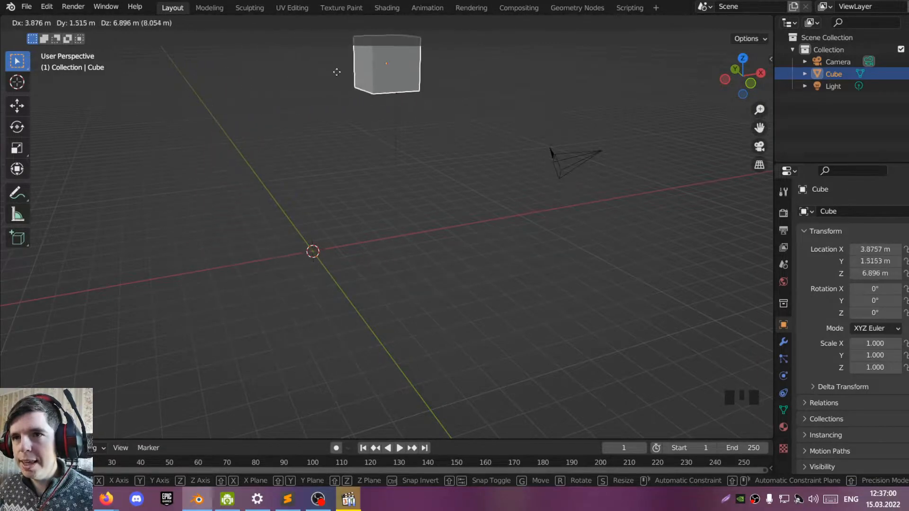
{"action": "key", "text": "x"}
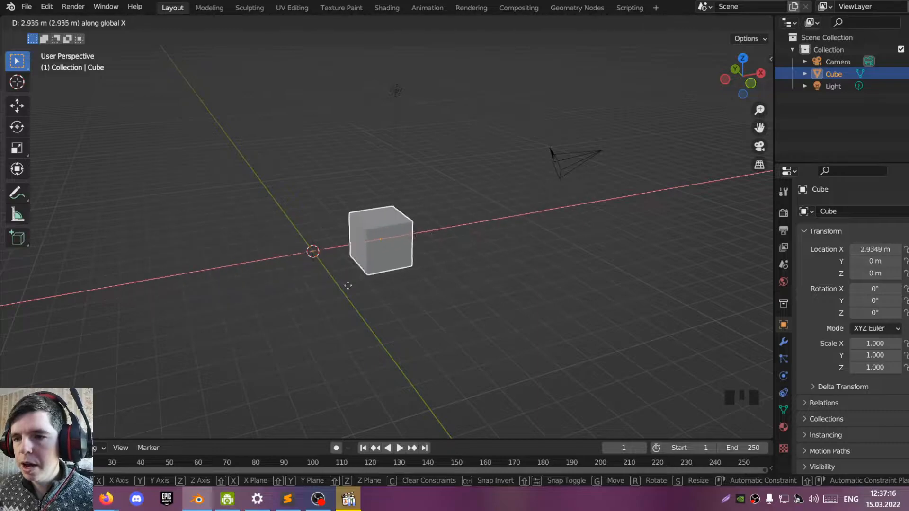
{"action": "key", "text": "Escape"}
Step: Try moving the selected cube along the global Y axis and separately along the global Z axis
{"action": "key", "text": "g"}
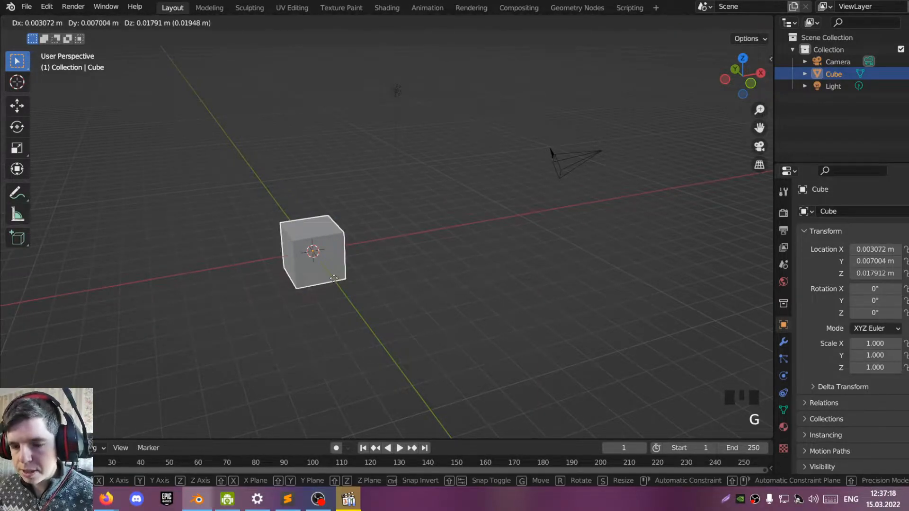
{"action": "key", "text": "y"}
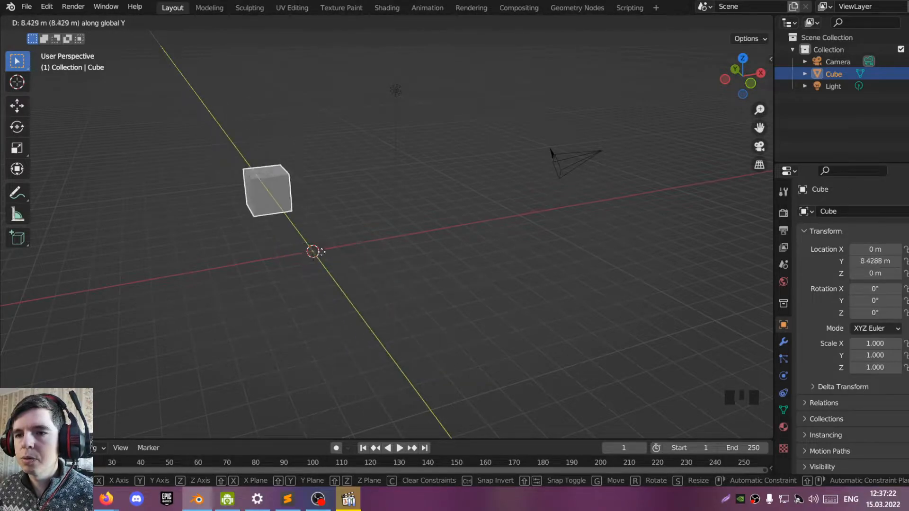
{"action": "right_click", "coordinate": [366, 238]}
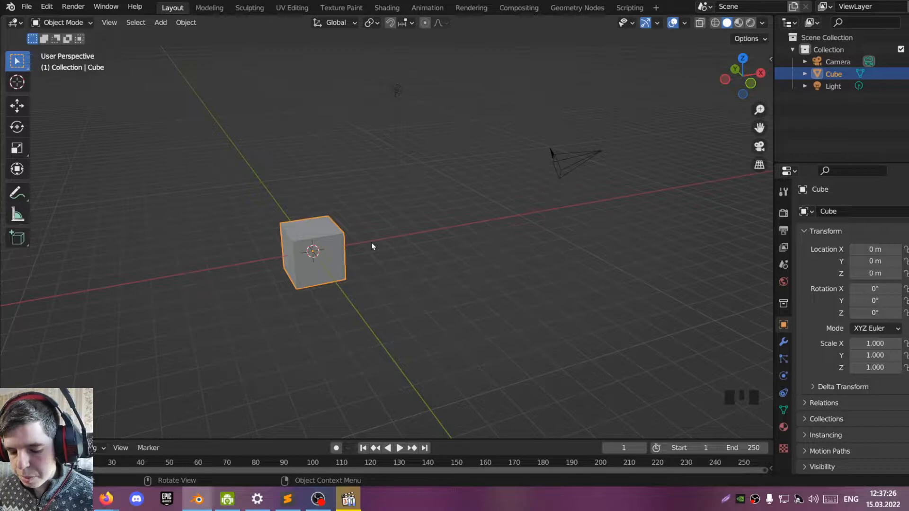
{"action": "key", "text": "g"}
{"action": "key", "text": "z"}
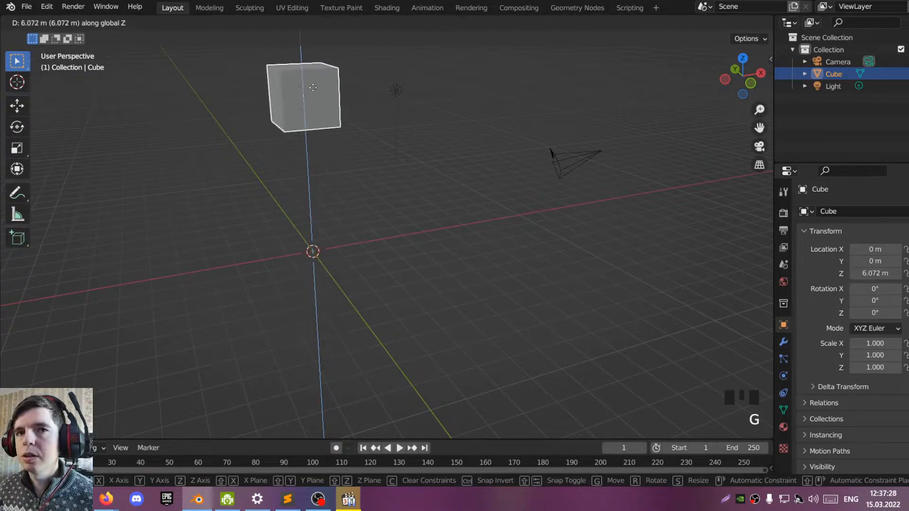
{"action": "right_click", "coordinate": [344, 333]}
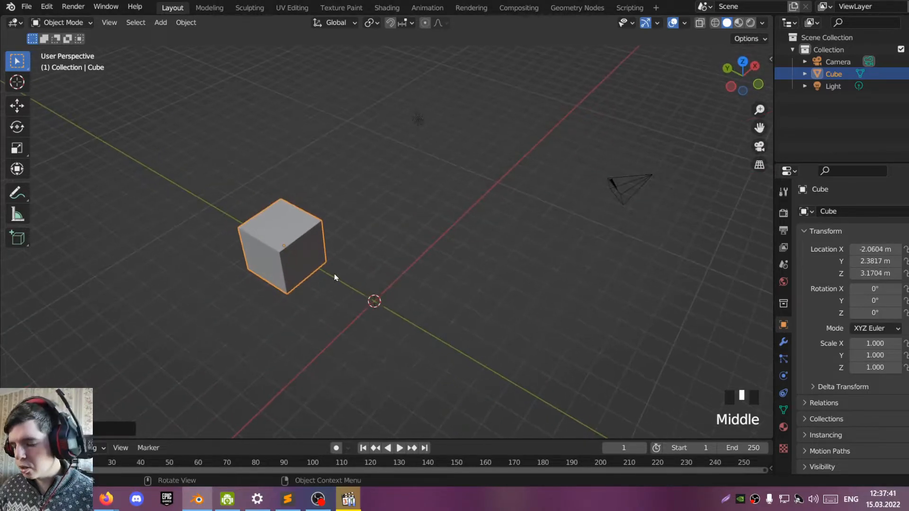
Step: Move the cube freely in the top orthographic view and try moving it in the front orthographic view
{"action": "key", "text": "KP_7"}
{"action": "key", "text": "g"}
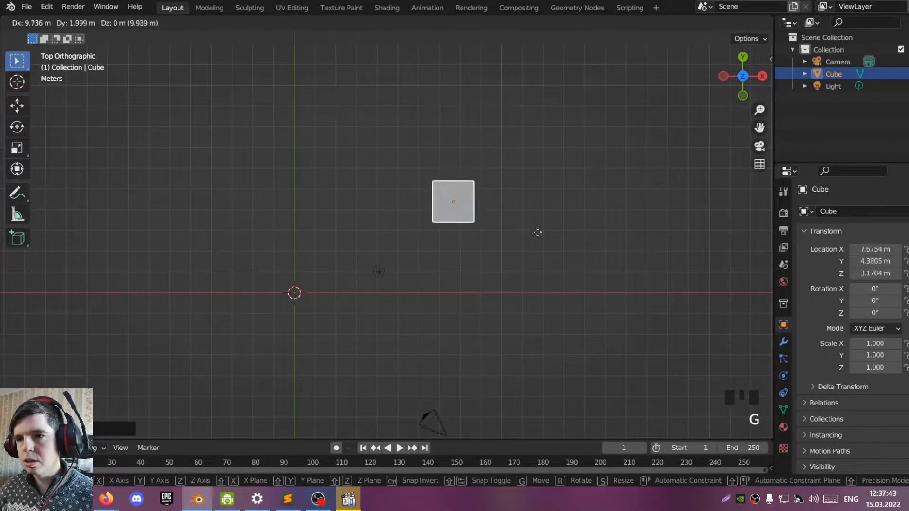
{"action": "left_click", "coordinate": [538, 237]}
{"action": "key", "text": "KP_1"}
{"action": "key", "text": "g"}
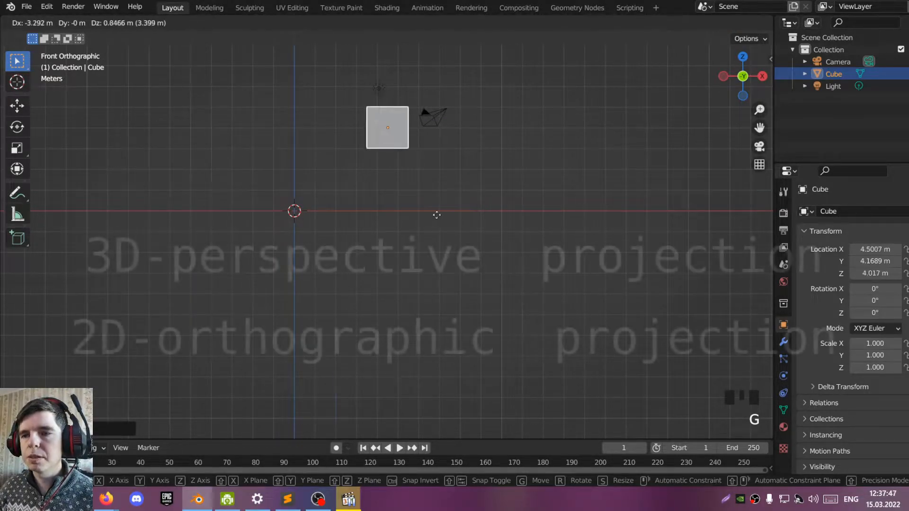
{"action": "key", "text": "Escape"}
Step: Move the cube freely in a perspective view, placing it at about X 1.64 m, Y 8.65 m, Z -0.06 m
{"action": "middle_click_drag", "start_coordinate": [339, 219], "coordinate": [426, 254]}
{"action": "key", "text": "g"}
{"action": "key", "text": "Escape"}
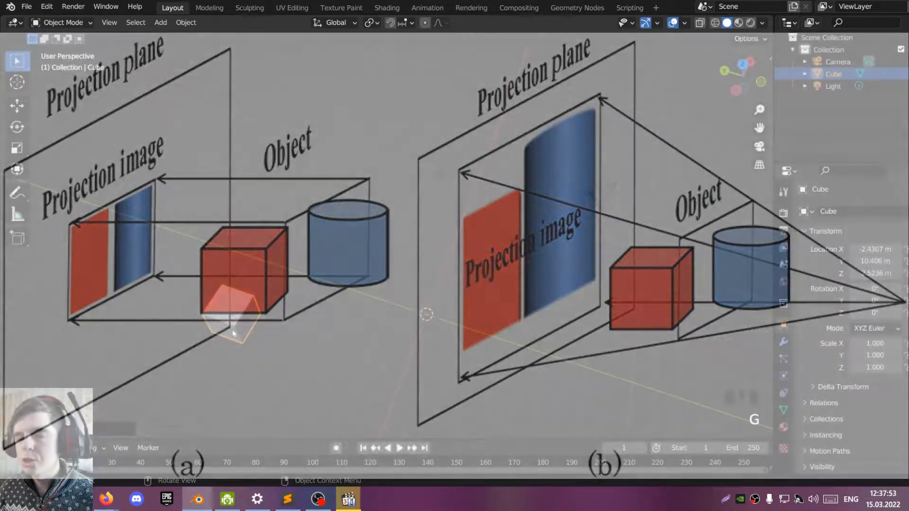
{"action": "key", "text": "g"}
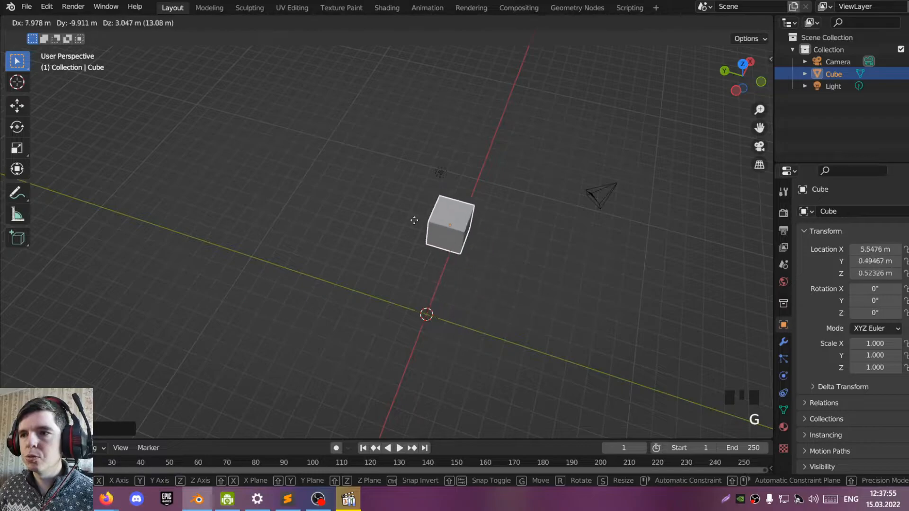
{"action": "left_click", "coordinate": [341, 179]}
{"action": "key", "text": "g"}
{"action": "left_click", "coordinate": [595, 340]}
{"action": "key", "text": "g"}
{"action": "left_click", "coordinate": [426, 312]}
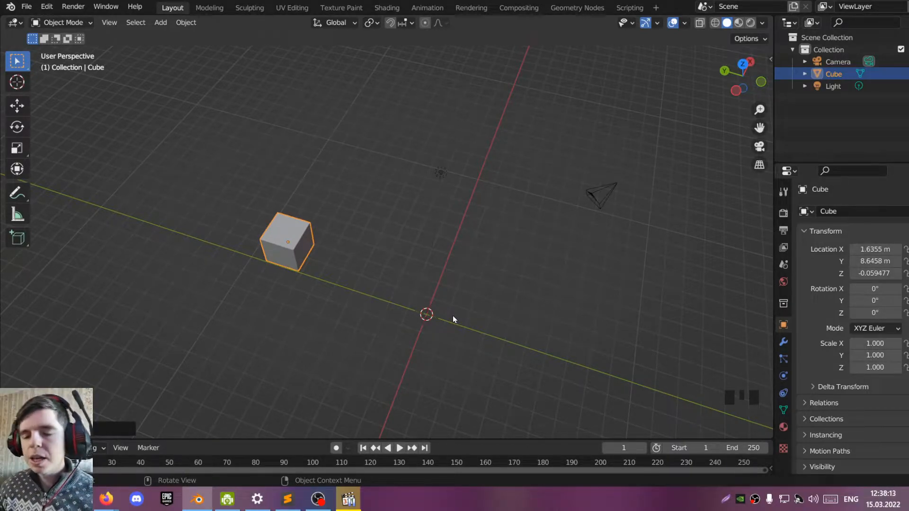
Step: Try rotating the cube freely and about the global X axis
{"action": "middle_click_drag", "start_coordinate": [387, 275], "coordinate": [311, 248]}
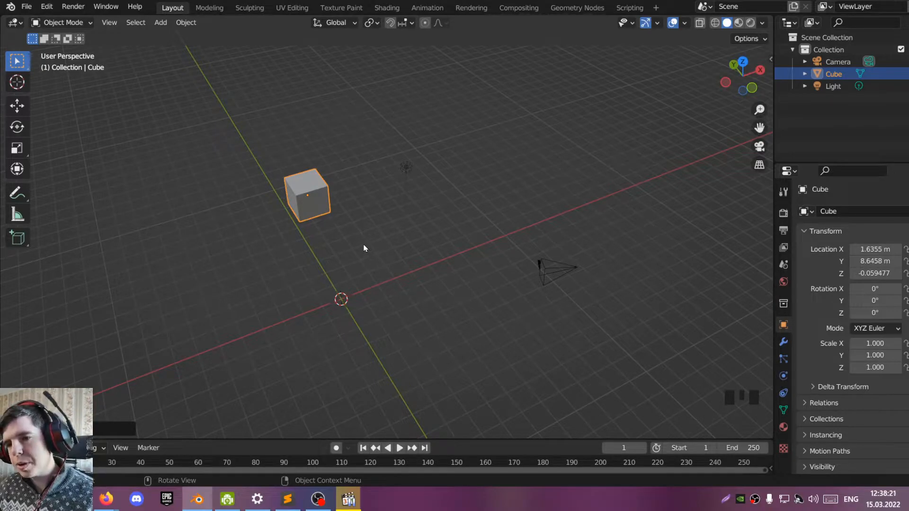
{"action": "key", "text": "r"}
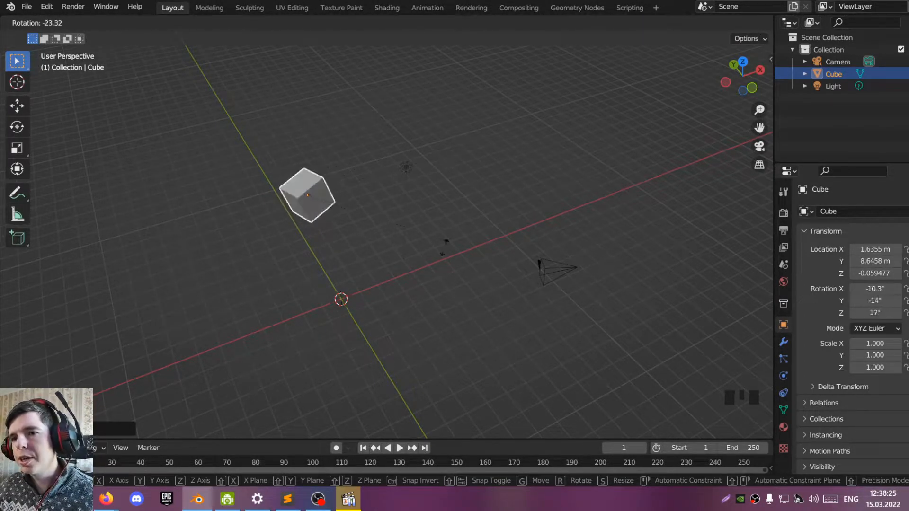
{"action": "right_click", "coordinate": [378, 267]}
{"action": "scroll", "coordinate": [304, 202], "scroll_direction": "up", "scroll_amount": 4}
{"action": "middle_click_drag", "start_coordinate": [304, 202], "coordinate": [324, 161]}
{"action": "key", "text": "r"}
{"action": "key", "text": "x"}
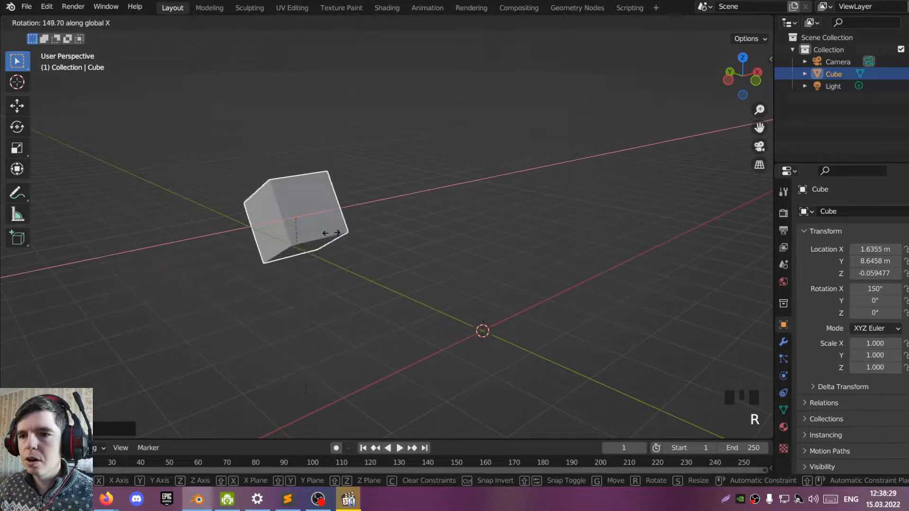
{"action": "right_click", "coordinate": [310, 225]}
Step: Try rotating the cube freely from another angle and about the global Z axis
{"action": "middle_click_drag", "start_coordinate": [335, 260], "coordinate": [352, 278]}
{"action": "key", "text": "r"}
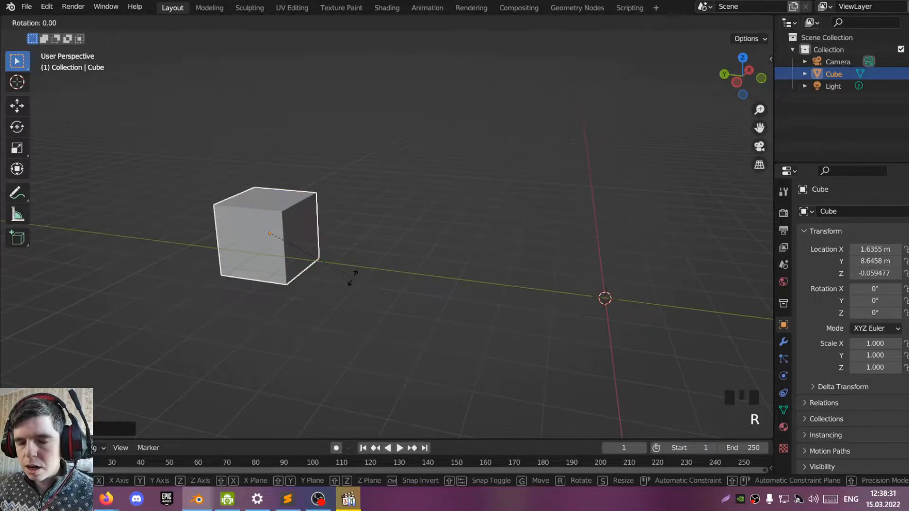
{"action": "right_click", "coordinate": [433, 241]}
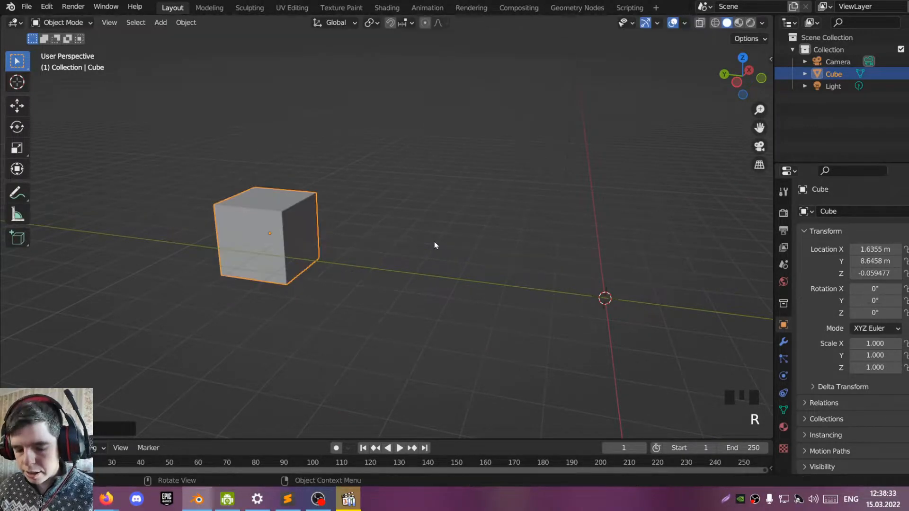
{"action": "key", "text": "r"}
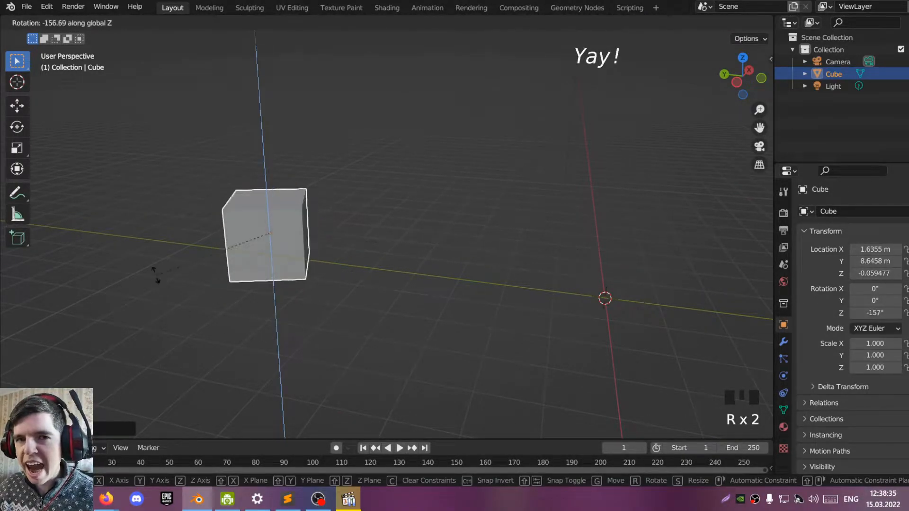
{"action": "right_click", "coordinate": [337, 251]}
Step: Scale the cube uniformly on all axes to a scale of about -2
{"action": "scroll", "coordinate": [428, 215], "scroll_direction": "down", "scroll_amount": 2}
{"action": "middle_click_drag", "start_coordinate": [290, 237], "coordinate": [330, 240]}
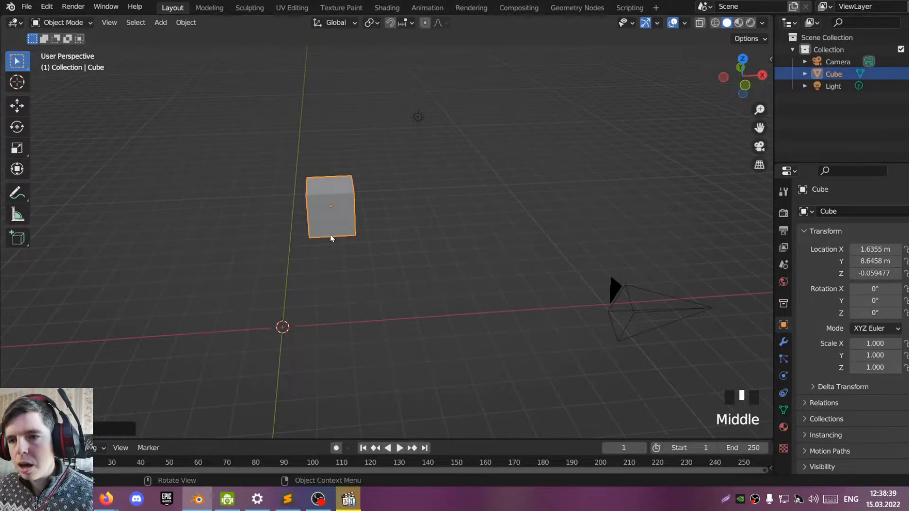
{"action": "key", "text": "s"}
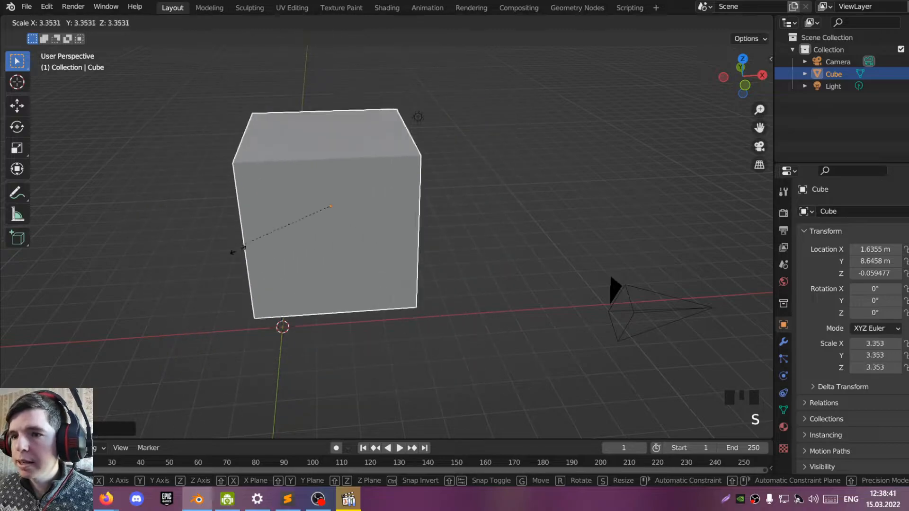
{"action": "left_click", "coordinate": [219, 274]}
{"action": "key", "text": "s"}
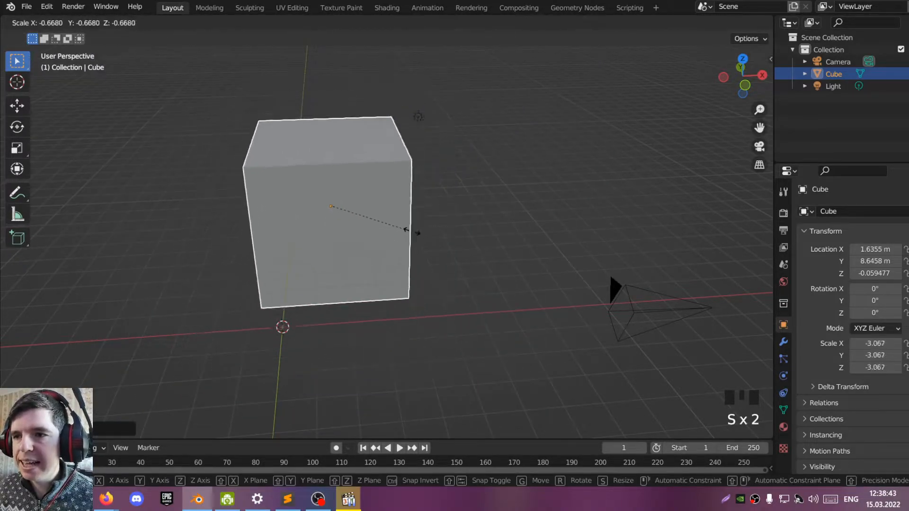
{"action": "left_click", "coordinate": [382, 233]}
{"action": "right_click", "coordinate": [495, 303]}
{"action": "left_click", "coordinate": [487, 272]}
Step: Stretch the cube along the global X axis only, to an X scale of about -6
{"action": "key", "text": "s"}
{"action": "key", "text": "x"}
{"action": "left_click", "coordinate": [337, 234]}
{"action": "key", "text": "s"}
{"action": "key", "text": "x"}
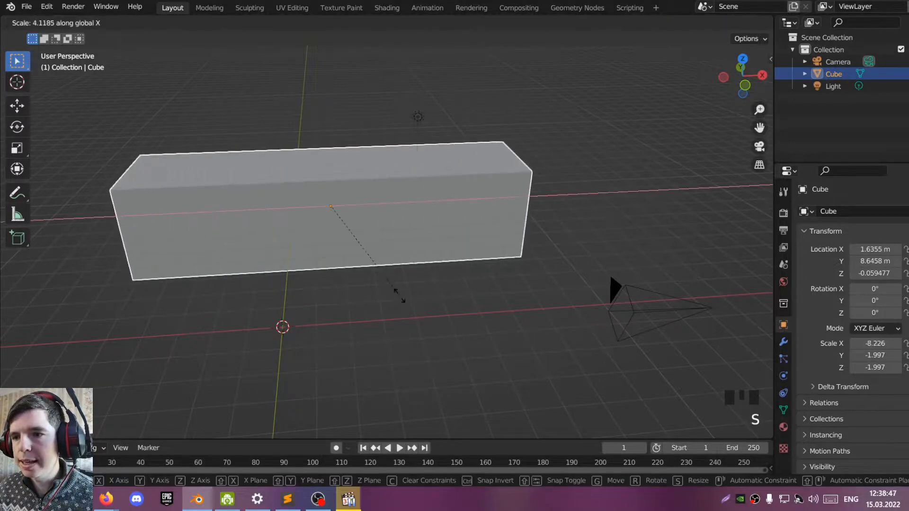
{"action": "left_click", "coordinate": [385, 265]}
Step: Scale the cube separately along the global Y and Z axes to about -2.16 and -2.7
{"action": "key", "text": "s"}
{"action": "key", "text": "y"}
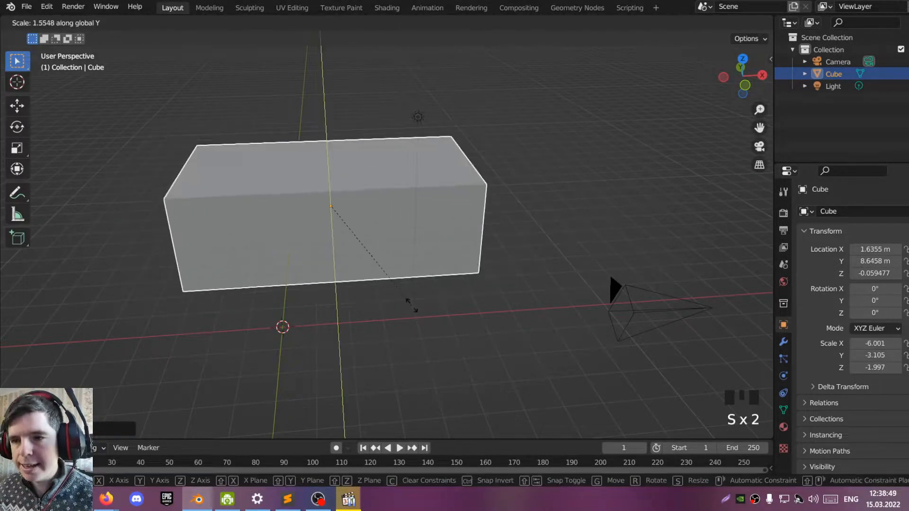
{"action": "left_click", "coordinate": [372, 286]}
{"action": "key", "text": "s"}
{"action": "key", "text": "z"}
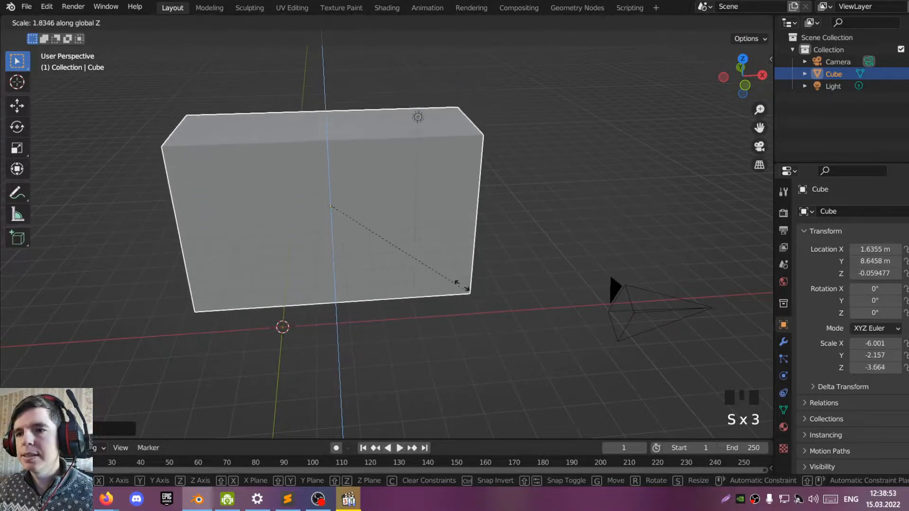
{"action": "left_click", "coordinate": [441, 273]}
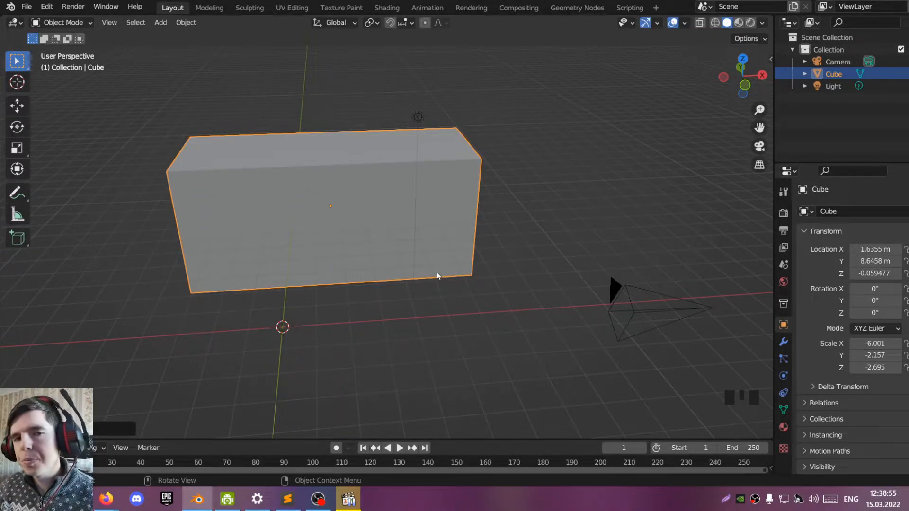
Step: Annotate the letters "G R S" in blue above the cube and draw a rectangle around them
{"action": "left_click", "coordinate": [19, 192]}
{"action": "mouse_move", "coordinate": [148, 79]}
{"action": "left_mouse_down"}
{"action": "mouse_move", "coordinate": [136, 102]}
{"action": "mouse_move", "coordinate": [162, 68]}
{"action": "mouse_move", "coordinate": [218, 80]}
{"action": "mouse_move", "coordinate": [240, 101]}
{"action": "left_mouse_up"}
{"action": "mouse_move", "coordinate": [297, 66]}
{"action": "left_mouse_down"}
{"action": "mouse_move", "coordinate": [284, 58]}
{"action": "mouse_move", "coordinate": [261, 97]}
{"action": "left_mouse_up"}
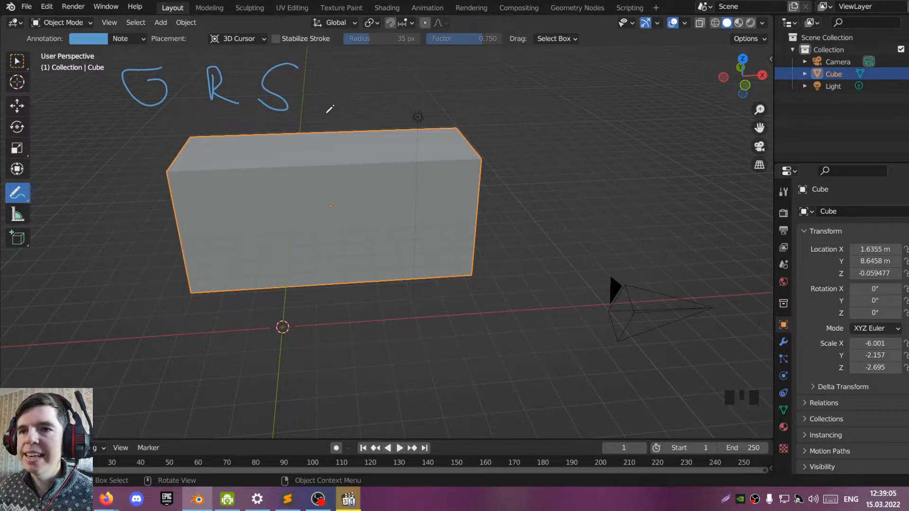
{"action": "mouse_move", "coordinate": [110, 63]}
{"action": "left_mouse_down"}
{"action": "mouse_move", "coordinate": [111, 102]}
{"action": "mouse_move", "coordinate": [302, 115]}
{"action": "mouse_move", "coordinate": [308, 51]}
{"action": "mouse_move", "coordinate": [116, 59]}
{"action": "left_mouse_up"}
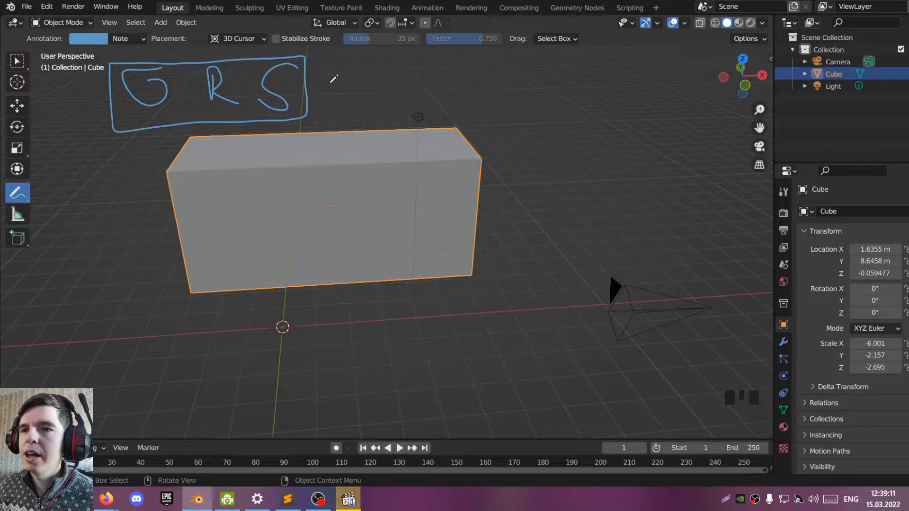
Step: Write "+ X Y Z" as an annotation beside the framed "G R S" letters
{"action": "left_click_drag", "start_coordinate": [343, 87], "coordinate": [364, 86]}
{"action": "left_click_drag", "start_coordinate": [352, 76], "coordinate": [353, 98]}
{"action": "mouse_move", "coordinate": [385, 64]}
{"action": "left_mouse_down"}
{"action": "mouse_move", "coordinate": [415, 112]}
{"action": "mouse_move", "coordinate": [384, 113]}
{"action": "left_mouse_up"}
{"action": "left_click_drag", "start_coordinate": [433, 65], "coordinate": [450, 82]}
{"action": "mouse_move", "coordinate": [457, 63]}
{"action": "left_mouse_down"}
{"action": "mouse_move", "coordinate": [453, 107]}
{"action": "mouse_move", "coordinate": [501, 67]}
{"action": "mouse_move", "coordinate": [522, 102]}
{"action": "mouse_move", "coordinate": [517, 86]}
{"action": "left_mouse_up"}
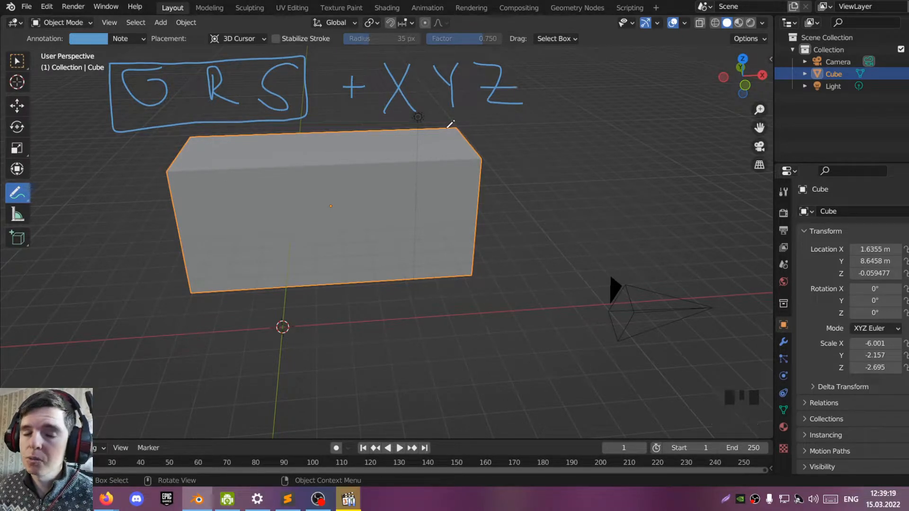
Step: Switch from the Annotate tool to Select Box and delete the cube
{"action": "scroll", "coordinate": [196, 154], "scroll_direction": "up", "scroll_amount": 2}
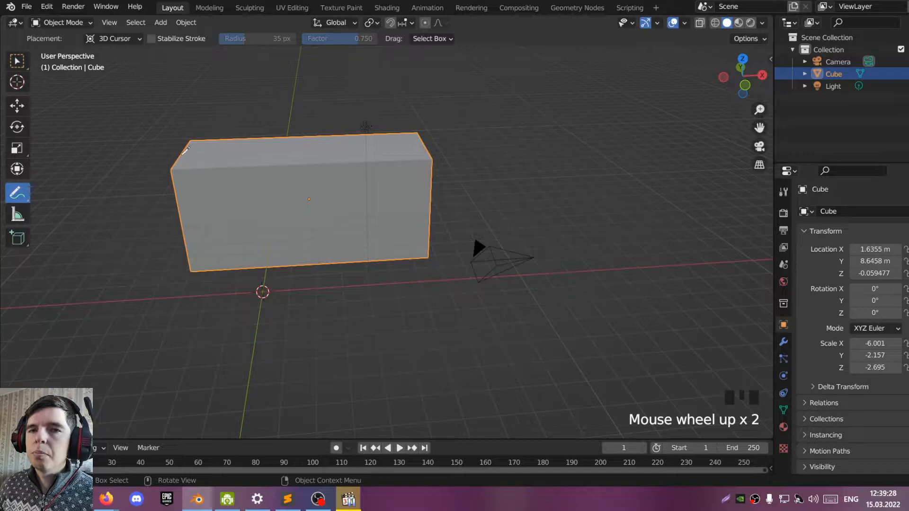
{"action": "left_click", "coordinate": [17, 61]}
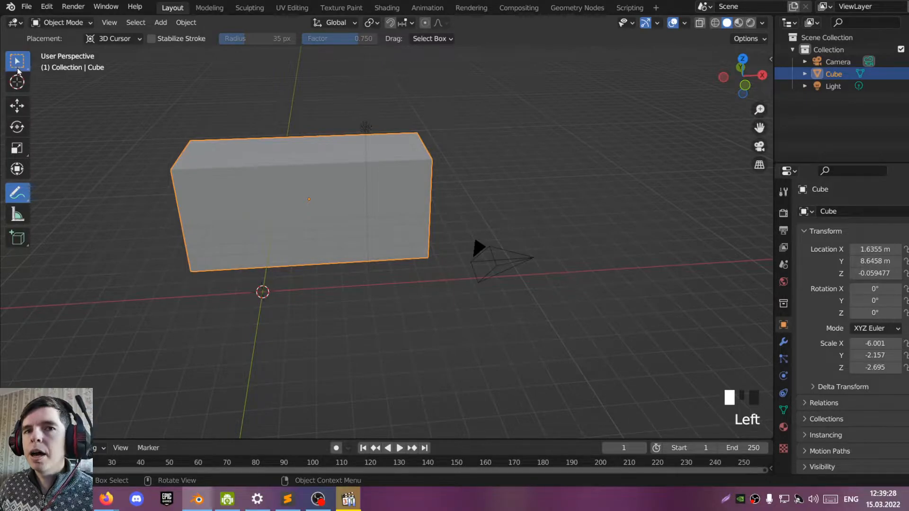
{"action": "key", "text": "x"}
{"action": "left_click", "coordinate": [440, 198]}
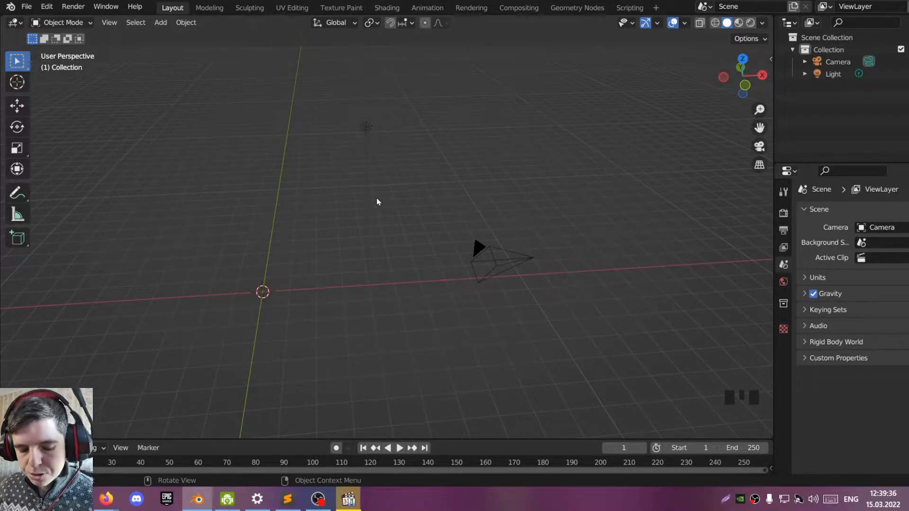
Step: Add a new mesh cube and move it about 3.7 m along the global X axis
{"action": "key", "text": "shift+a"}
{"action": "mouse_move", "coordinate": [377, 198]}
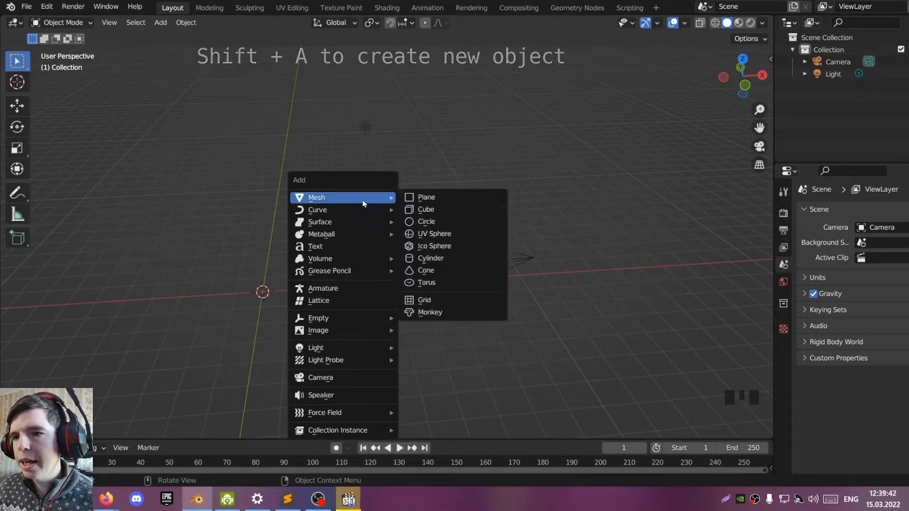
{"action": "left_click", "coordinate": [436, 212]}
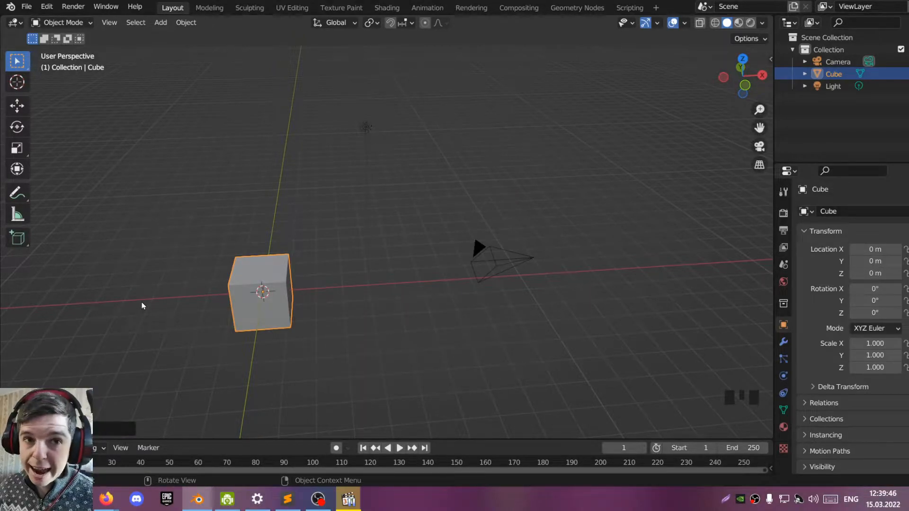
{"action": "key", "text": "g"}
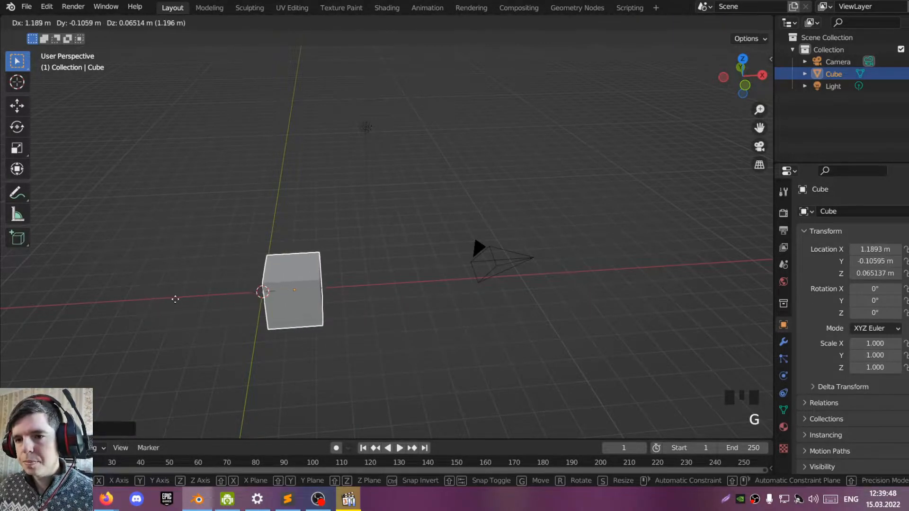
{"action": "key", "text": "x"}
{"action": "left_click", "coordinate": [240, 300]}
Step: Add a mesh plane at the world origin and scale it up to about 2.93
{"action": "key", "text": "shift+a"}
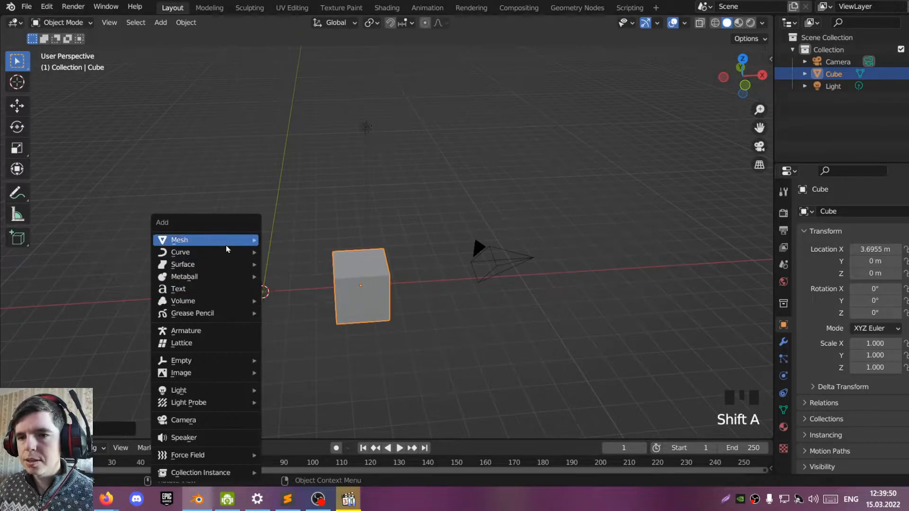
{"action": "mouse_move", "coordinate": [227, 240]}
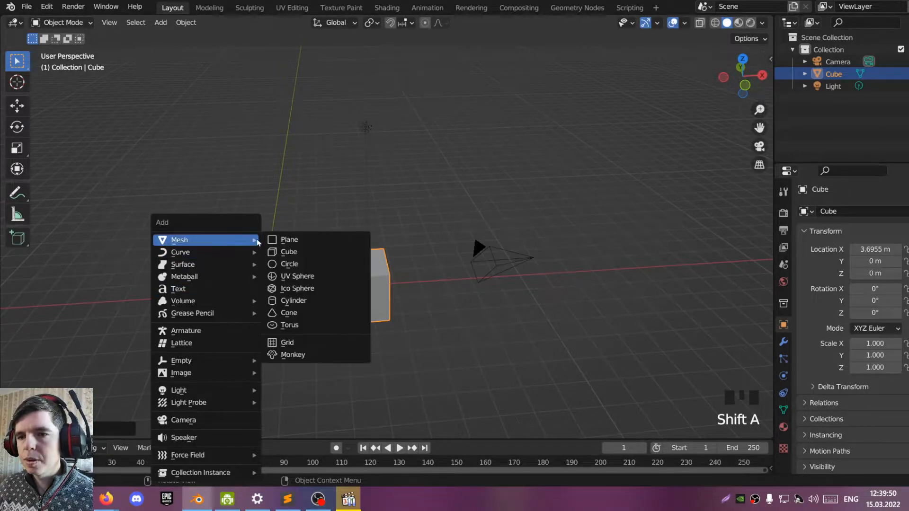
{"action": "left_click", "coordinate": [304, 242]}
{"action": "key", "text": "s"}
{"action": "left_click", "coordinate": [447, 292]}
Step: Lower the plane along the global Z axis to about -1.37 m and enlarge it to a scale of about 16.8
{"action": "middle_click_drag", "start_coordinate": [447, 292], "coordinate": [359, 271]}
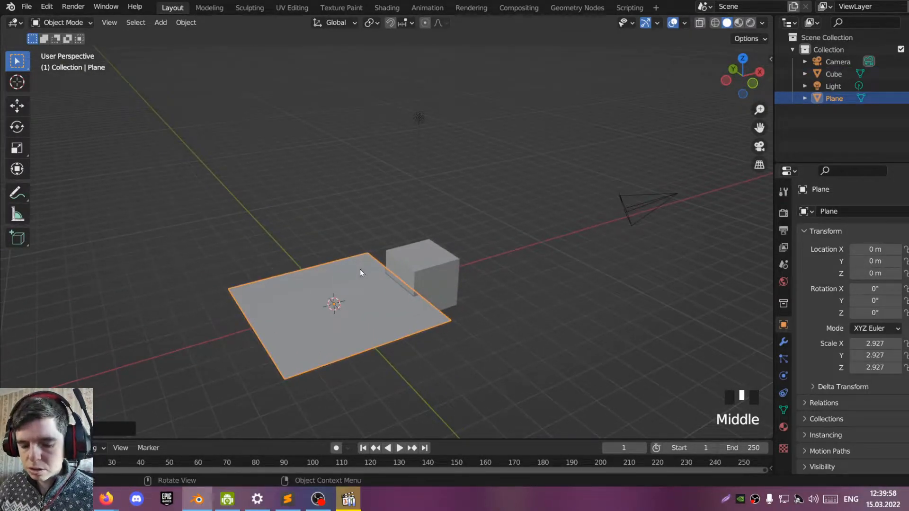
{"action": "key", "text": "g"}
{"action": "key", "text": "z"}
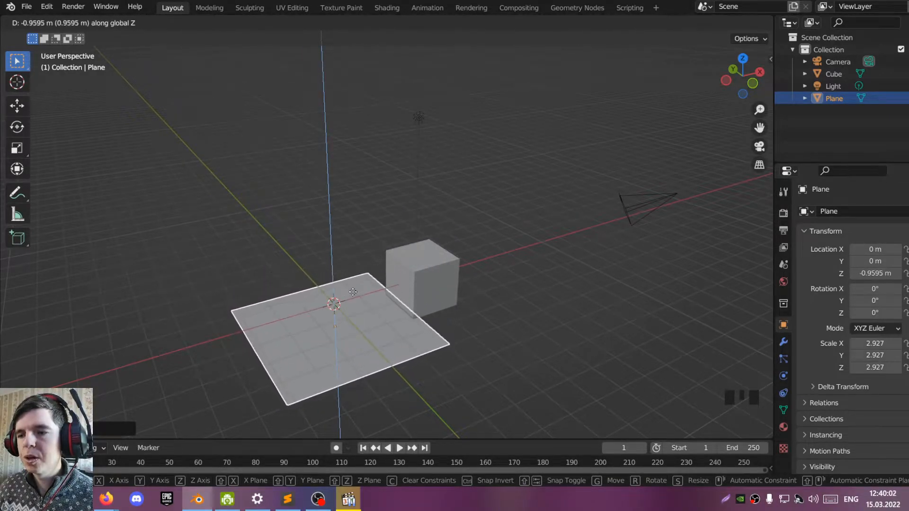
{"action": "left_click", "coordinate": [378, 304]}
{"action": "key", "text": "s"}
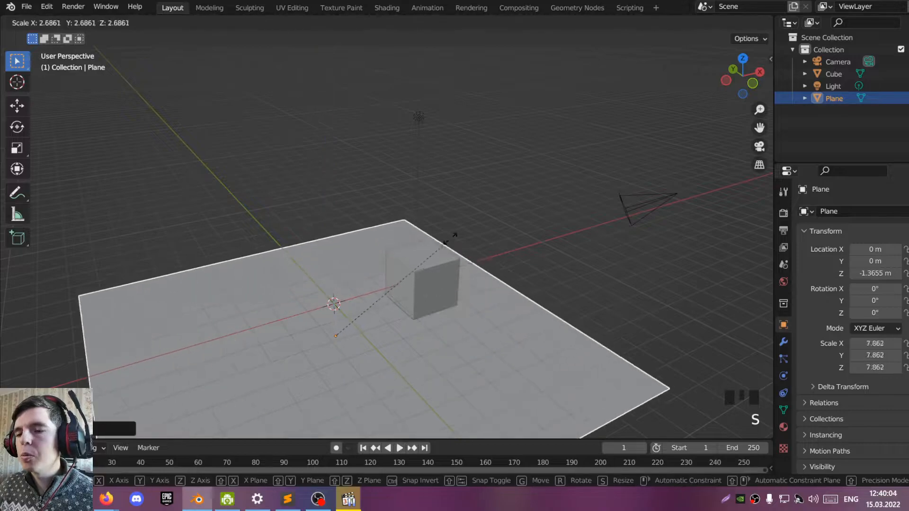
{"action": "left_click", "coordinate": [430, 162]}
Step: Enlarge the floor plane to a scale of about 25.9 and select the cube
{"action": "scroll", "coordinate": [431, 162], "scroll_direction": "down", "scroll_amount": 4}
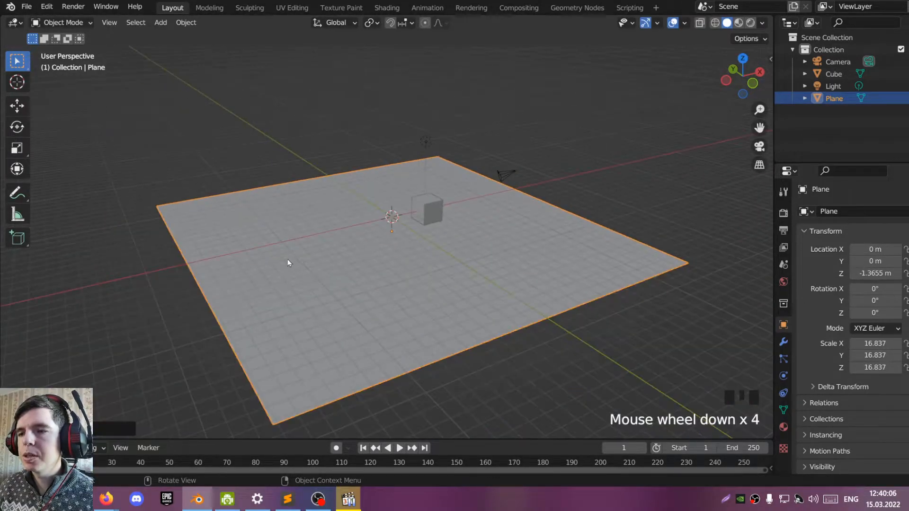
{"action": "middle_click_drag", "start_coordinate": [353, 209], "coordinate": [356, 245]}
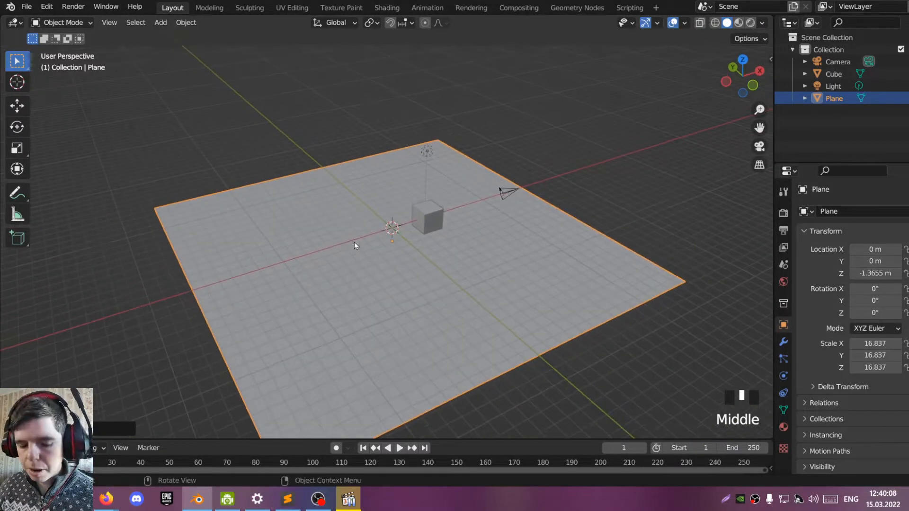
{"action": "key", "text": "s"}
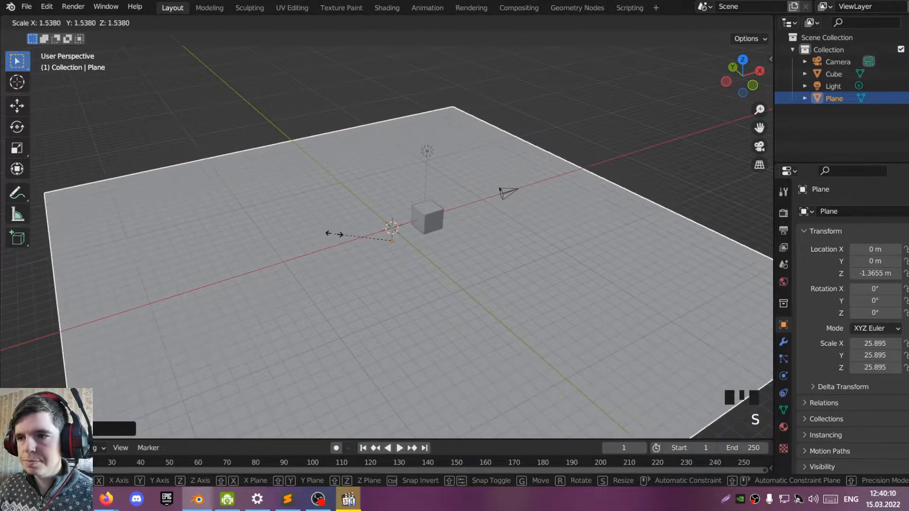
{"action": "left_click", "coordinate": [333, 241]}
{"action": "left_click", "coordinate": [429, 223]}
{"action": "middle_click_drag", "start_coordinate": [428, 224], "coordinate": [385, 205]}
{"action": "scroll", "coordinate": [385, 204], "scroll_direction": "up", "scroll_amount": 4}
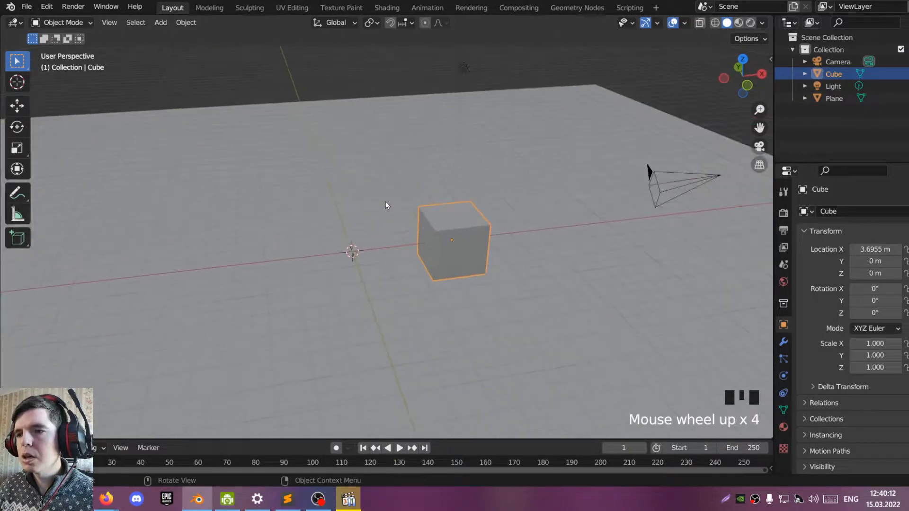
{"action": "left_click", "coordinate": [441, 219]}
{"action": "left_click", "coordinate": [437, 224]}
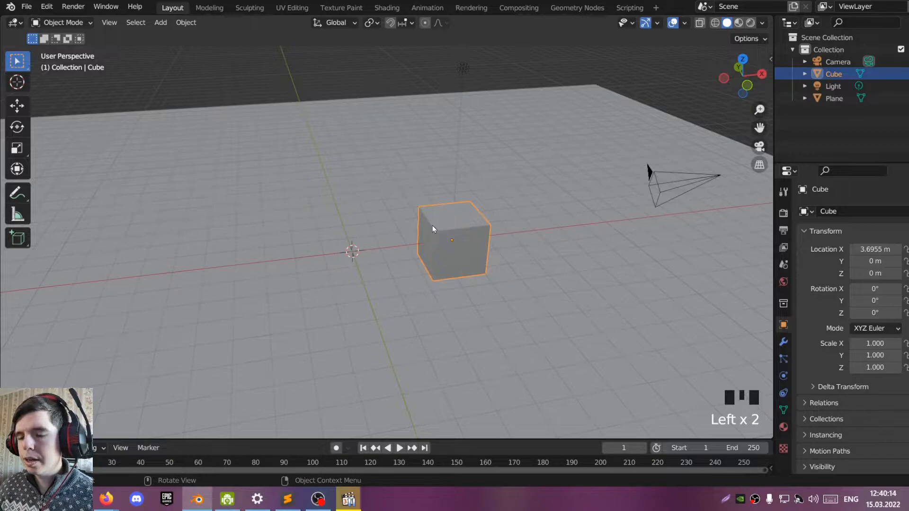
Step: Add a UV sphere and move it along the global X axis to about -3.7 m
{"action": "key", "text": "shift+a"}
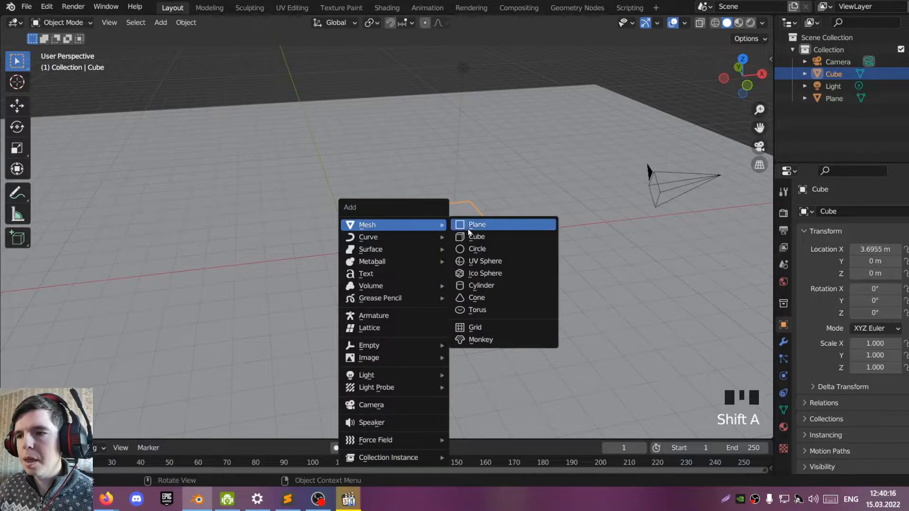
{"action": "left_click", "coordinate": [496, 264]}
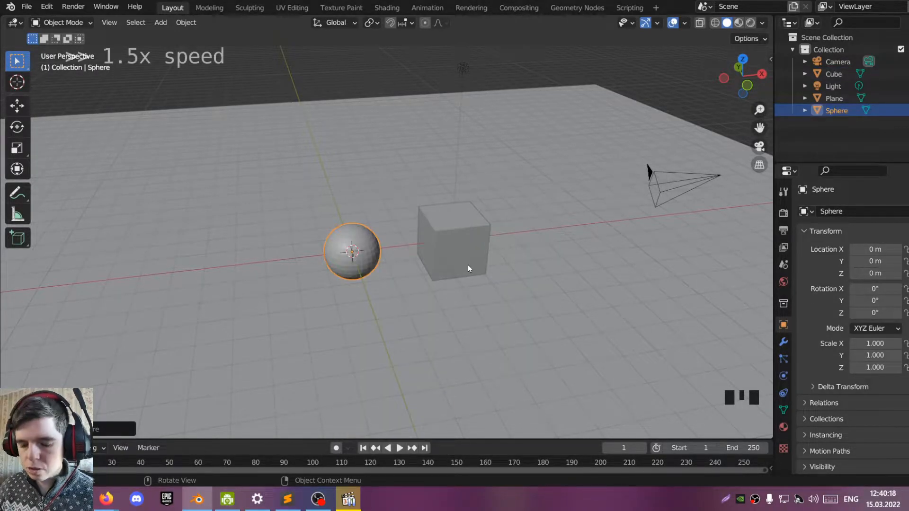
{"action": "key", "text": "g"}
{"action": "key", "text": "x"}
{"action": "left_click", "coordinate": [357, 264]}
Step: Add an ico sphere and move it along the global X axis to about -6.37 m, beyond the UV sphere
{"action": "key", "text": "shift+a"}
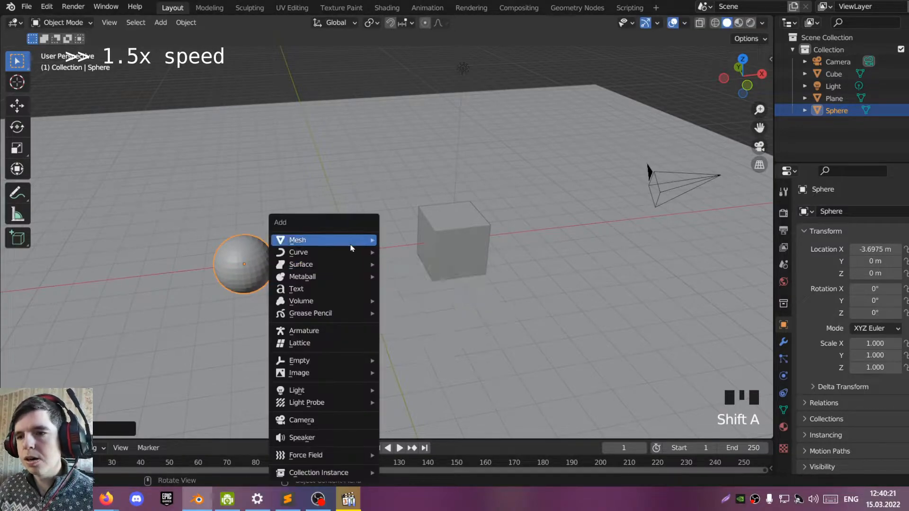
{"action": "mouse_move", "coordinate": [360, 240]}
{"action": "left_click", "coordinate": [447, 287]}
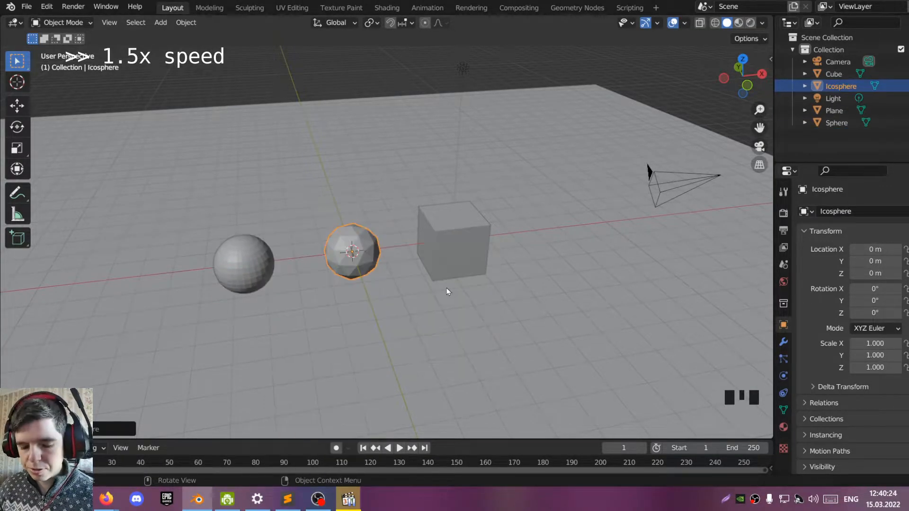
{"action": "key", "text": "g"}
{"action": "key", "text": "x"}
{"action": "left_click", "coordinate": [184, 272]}
{"action": "scroll", "coordinate": [184, 271], "scroll_direction": "up", "scroll_amount": 3}
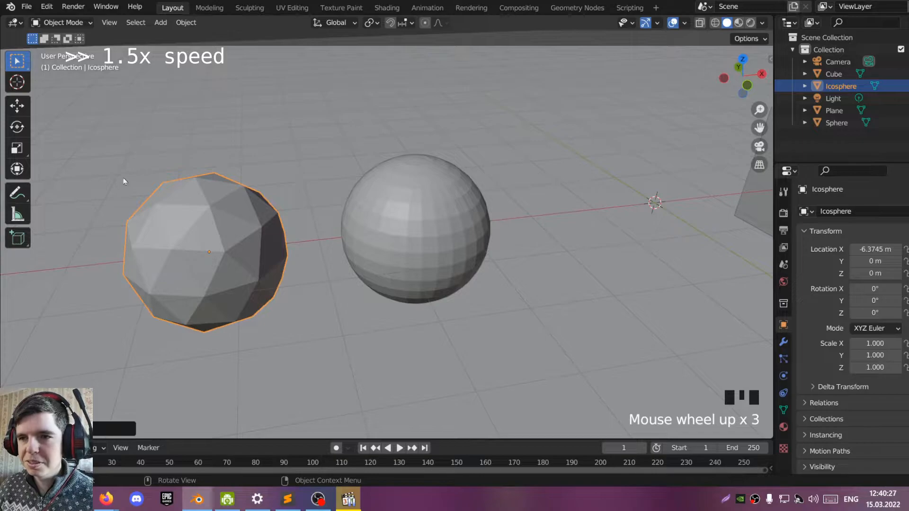
{"action": "scroll", "coordinate": [510, 169], "scroll_direction": "down", "scroll_amount": 3}
{"action": "scroll", "coordinate": [487, 166], "scroll_direction": "up", "scroll_amount": 3}
{"action": "scroll", "coordinate": [487, 166], "scroll_direction": "down", "scroll_amount": 3}
Step: Add a mesh cylinder and move it along the negative global X axis, just past the ico sphere
{"action": "key", "text": "shift+a"}
{"action": "mouse_move", "coordinate": [459, 172]}
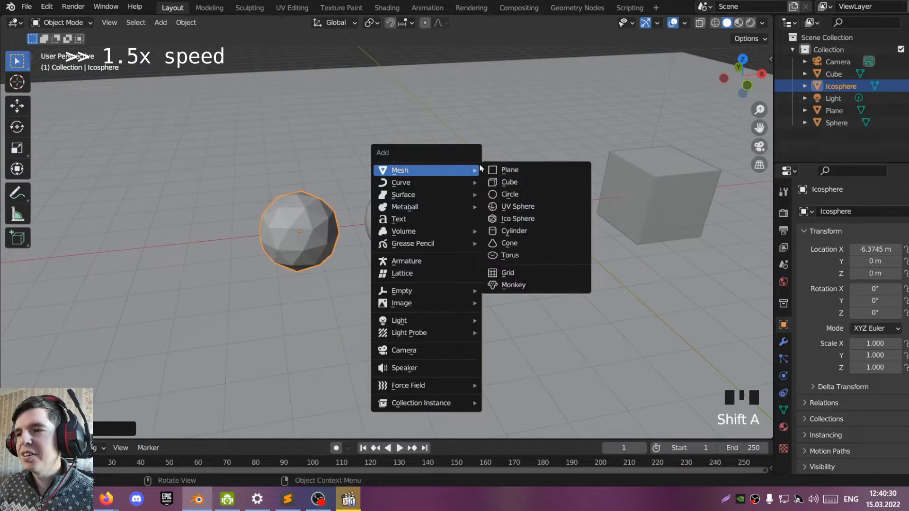
{"action": "left_click", "coordinate": [513, 231]}
{"action": "key", "text": "g"}
{"action": "key", "text": "x"}
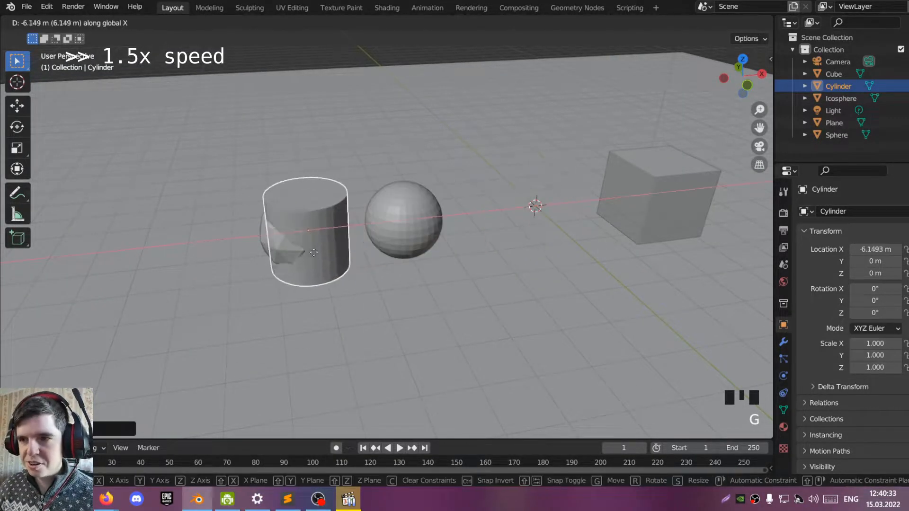
{"action": "left_click", "coordinate": [198, 251]}
Step: Add a mesh cone at the world origin
{"action": "key", "text": "shift+a"}
{"action": "mouse_move", "coordinate": [159, 239]}
{"action": "left_click", "coordinate": [265, 314]}
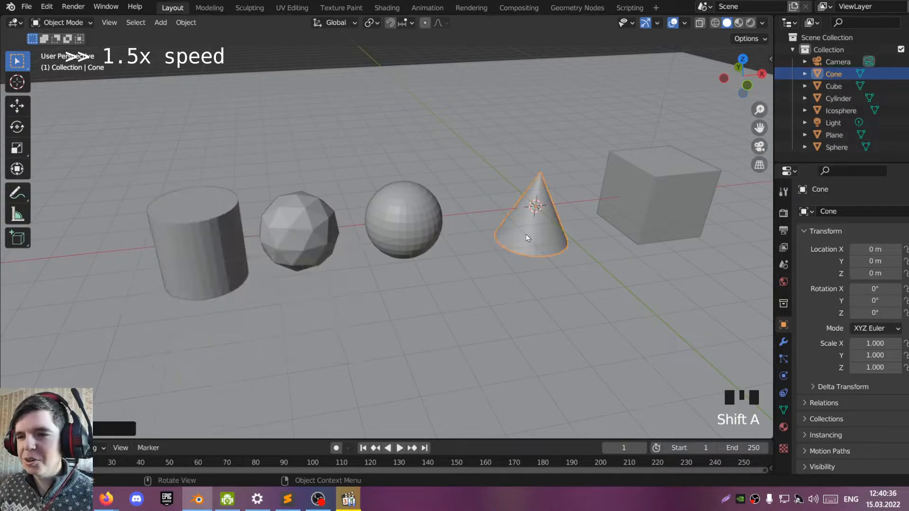
{"action": "key", "text": "shift+s"}
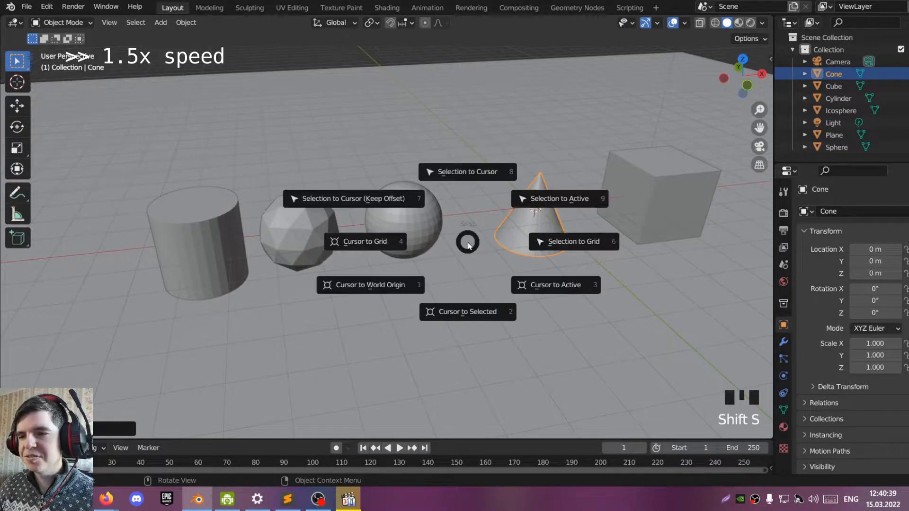
Step: Add a monkey mesh and move it along the global X axis to sit between the UV sphere and the cone
{"action": "key", "text": "shift+a"}
{"action": "mouse_move", "coordinate": [473, 240]}
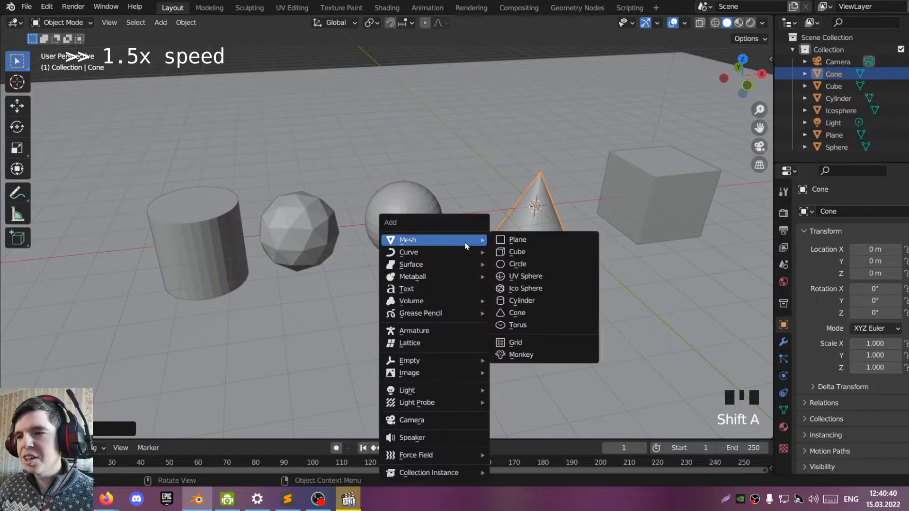
{"action": "left_click", "coordinate": [535, 355]}
{"action": "middle_click_drag", "start_coordinate": [538, 289], "coordinate": [481, 188]}
{"action": "key", "text": "g"}
{"action": "key", "text": "x"}
{"action": "left_click", "coordinate": [420, 179]}
{"action": "scroll", "coordinate": [371, 153], "scroll_direction": "up", "scroll_amount": 2}
{"action": "left_click", "coordinate": [497, 241]}
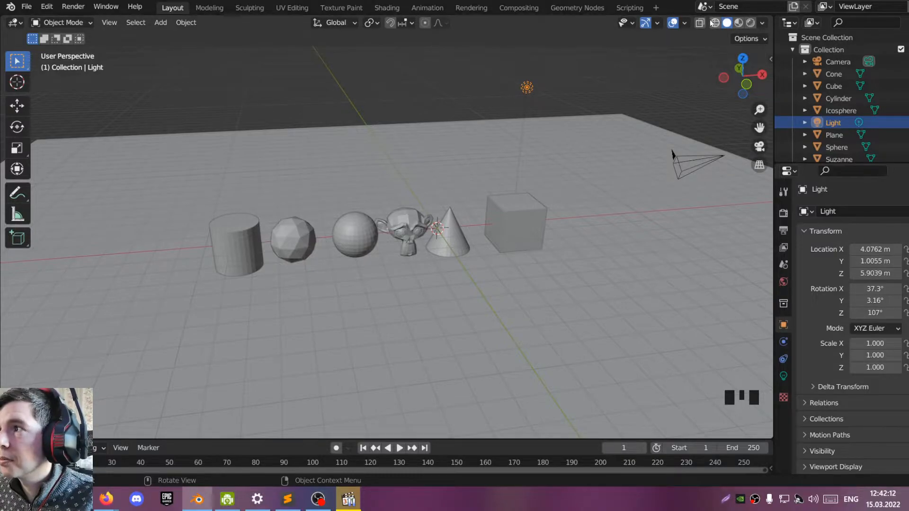
Step: Cycle the viewport through Wireframe, Solid and Material Preview shading, ending in Rendered shading
{"action": "left_click", "coordinate": [715, 25]}
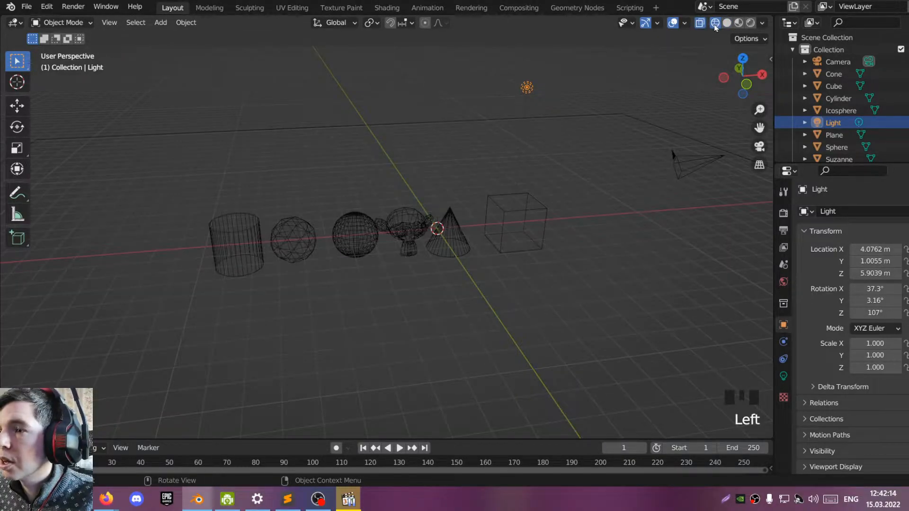
{"action": "left_click", "coordinate": [727, 24]}
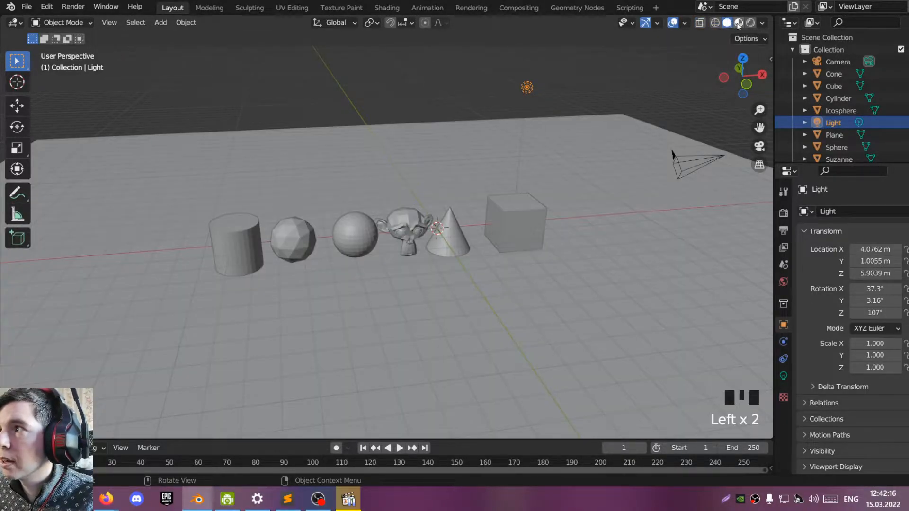
{"action": "left_click", "coordinate": [739, 24]}
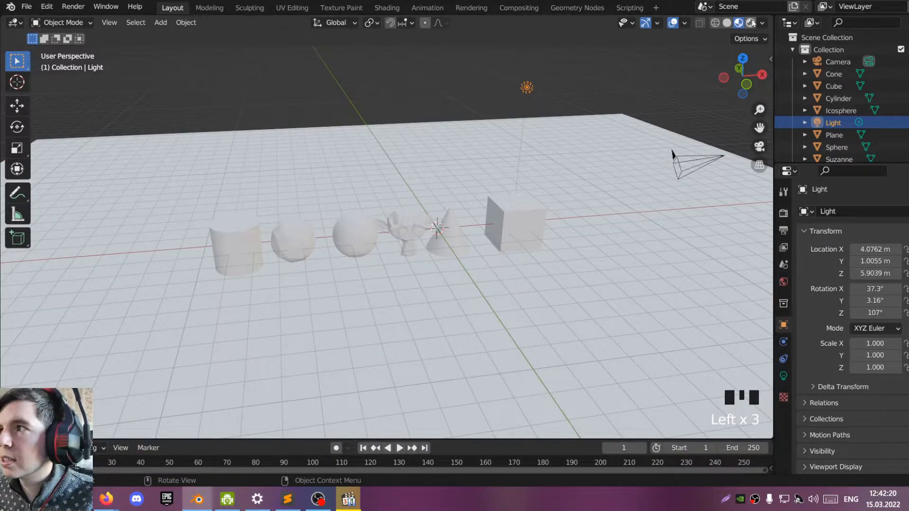
{"action": "left_click", "coordinate": [751, 24]}
{"action": "mouse_move", "coordinate": [328, 228]}
{"action": "middle_mouse_down"}
{"action": "mouse_move", "coordinate": [305, 231]}
{"action": "mouse_move", "coordinate": [282, 205]}
{"action": "mouse_move", "coordinate": [300, 211]}
{"action": "middle_mouse_up"}
{"action": "scroll", "coordinate": [383, 226], "scroll_direction": "up", "scroll_amount": 3}
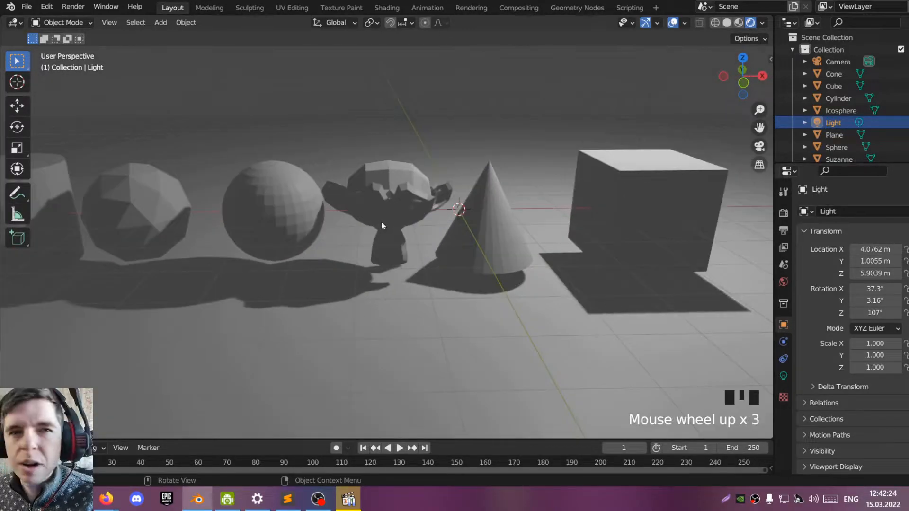
{"action": "scroll", "coordinate": [383, 226], "scroll_direction": "down", "scroll_amount": 3}
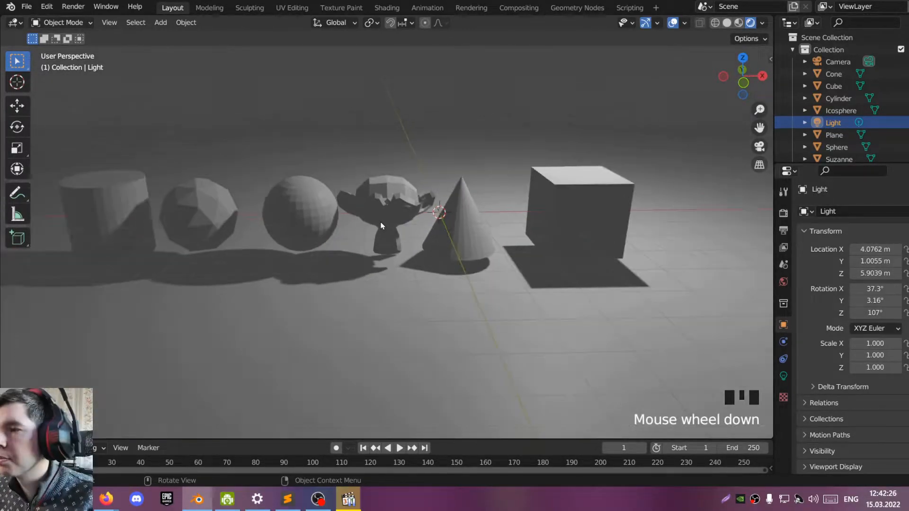
{"action": "middle_click_drag", "start_coordinate": [383, 226], "coordinate": [377, 234]}
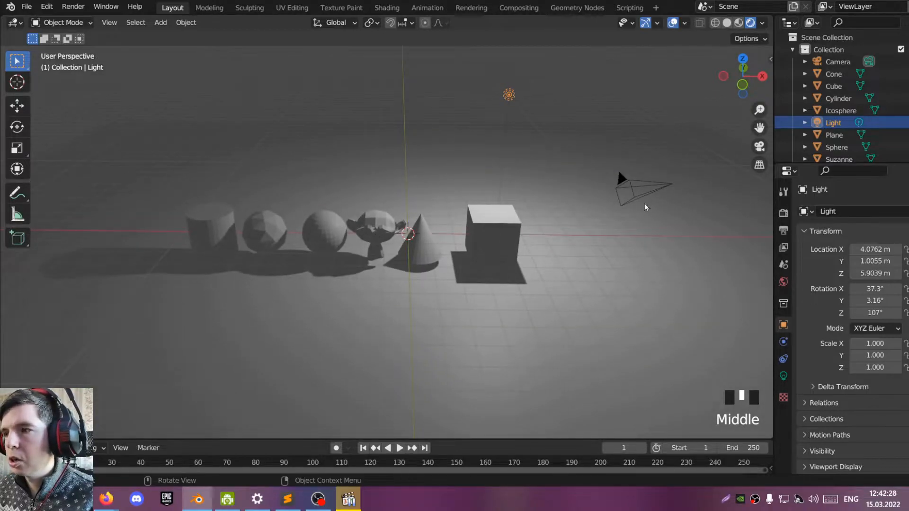
Step: Render the scene through the camera's view and open Save As for the rendered image
{"action": "left_click", "coordinate": [643, 191]}
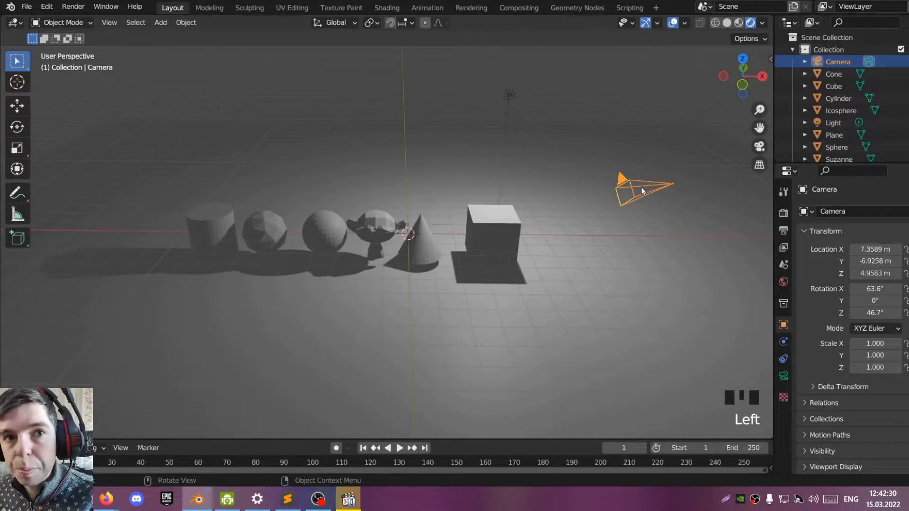
{"action": "key", "text": "KP_0"}
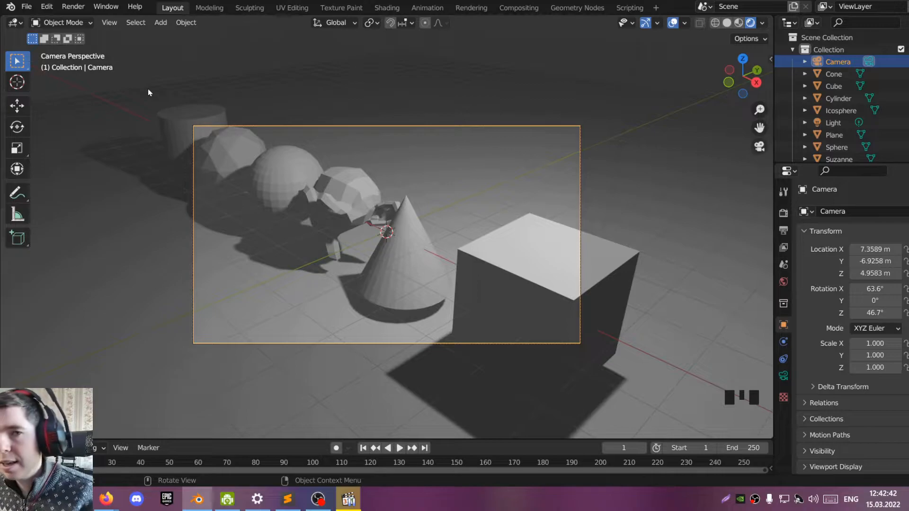
{"action": "key", "text": "F12"}
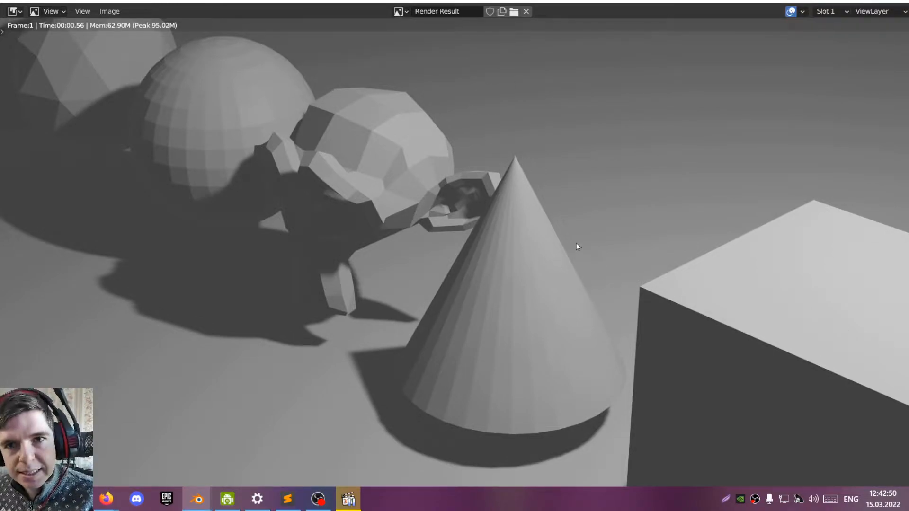
{"action": "left_click", "coordinate": [105, 12]}
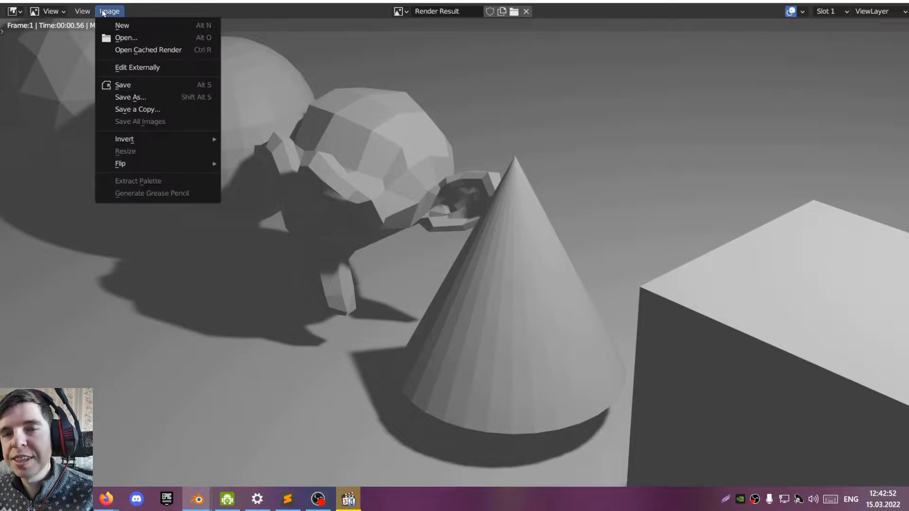
{"action": "left_click", "coordinate": [131, 97]}
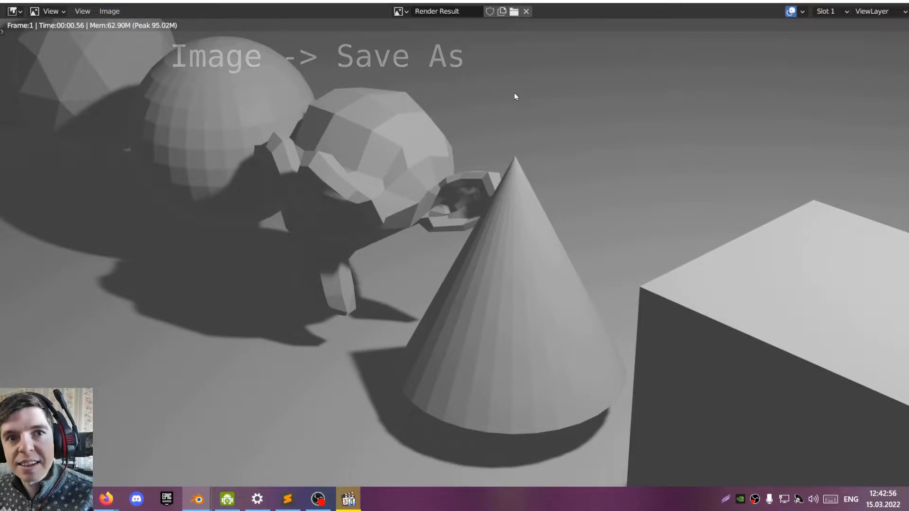
Step: Unlink the render result from the image viewer and close the render window to return to the 3D scene
{"action": "left_click", "coordinate": [530, 14]}
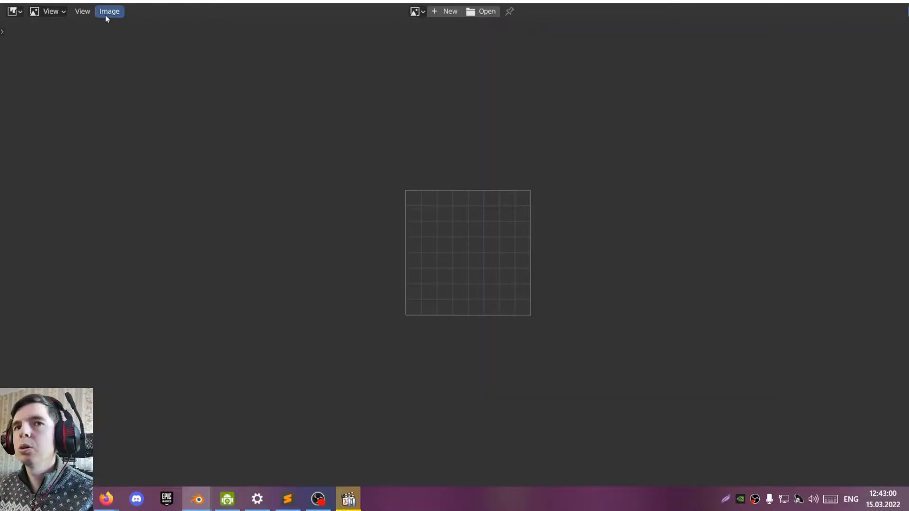
{"action": "left_click", "coordinate": [903, 1]}
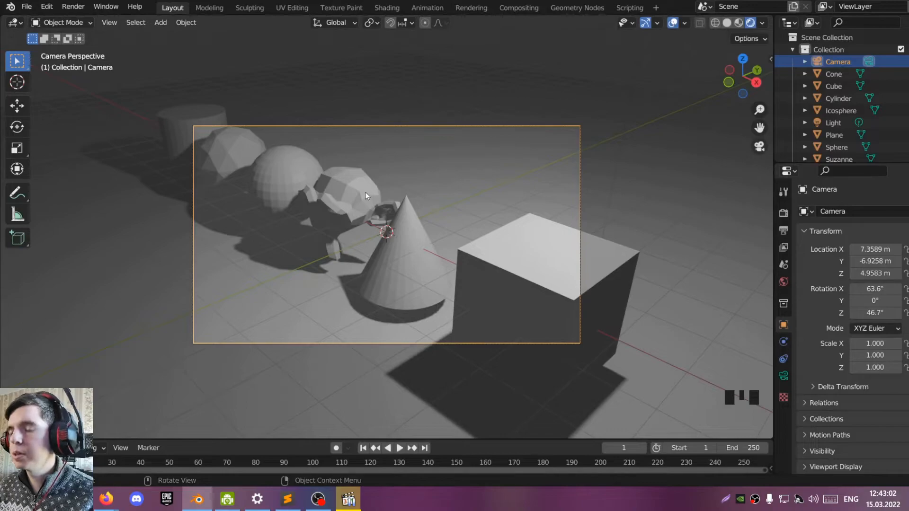
{"action": "middle_click_drag", "start_coordinate": [322, 129], "coordinate": [385, 149]}
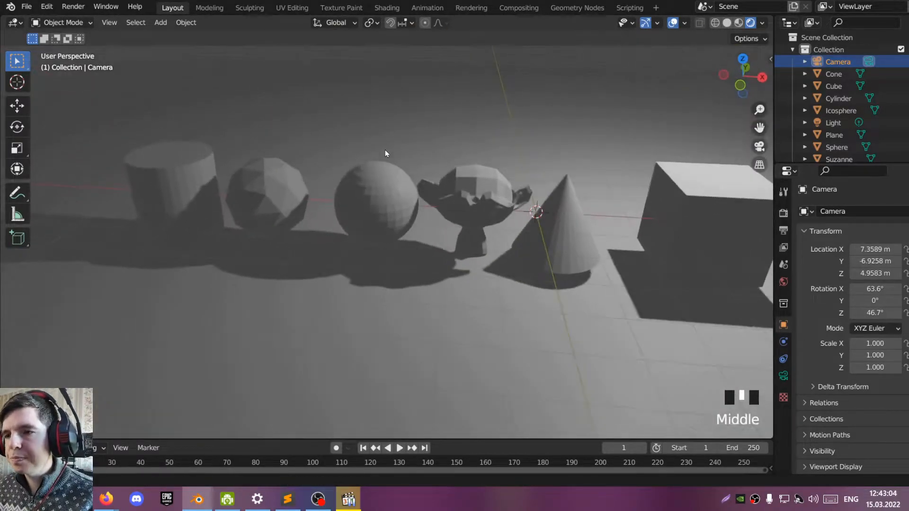
{"action": "scroll", "coordinate": [374, 169], "scroll_direction": "down", "scroll_amount": 4}
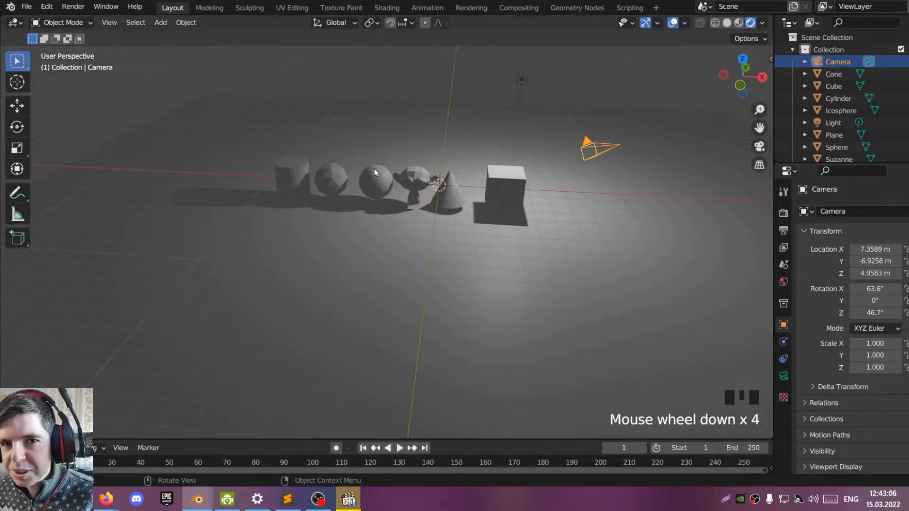
Step: Handwrite the word "modelling" above the row of objects with the Annotate tool
{"action": "left_click", "coordinate": [22, 192]}
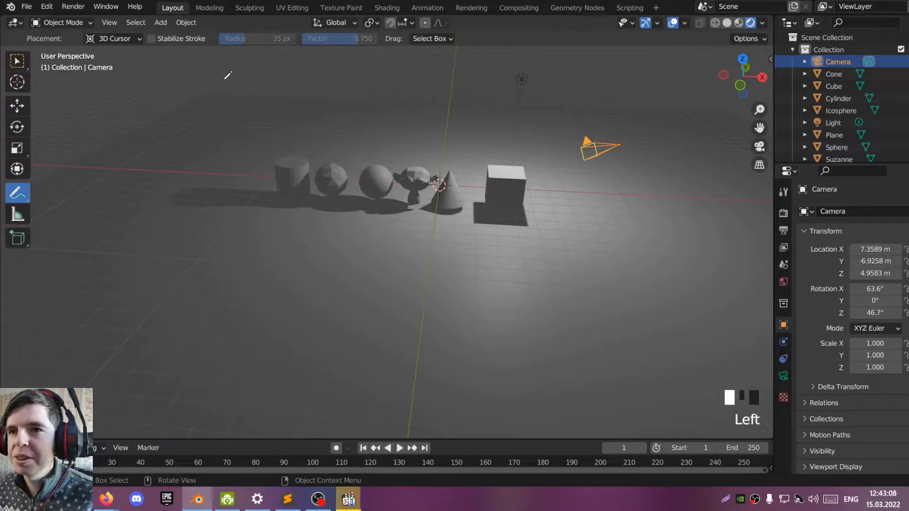
{"action": "mouse_move", "coordinate": [160, 113]}
{"action": "left_mouse_down"}
{"action": "mouse_move", "coordinate": [166, 97]}
{"action": "mouse_move", "coordinate": [183, 114]}
{"action": "mouse_move", "coordinate": [201, 101]}
{"action": "mouse_move", "coordinate": [242, 116]}
{"action": "left_mouse_up"}
{"action": "left_click_drag", "start_coordinate": [275, 79], "coordinate": [273, 119]}
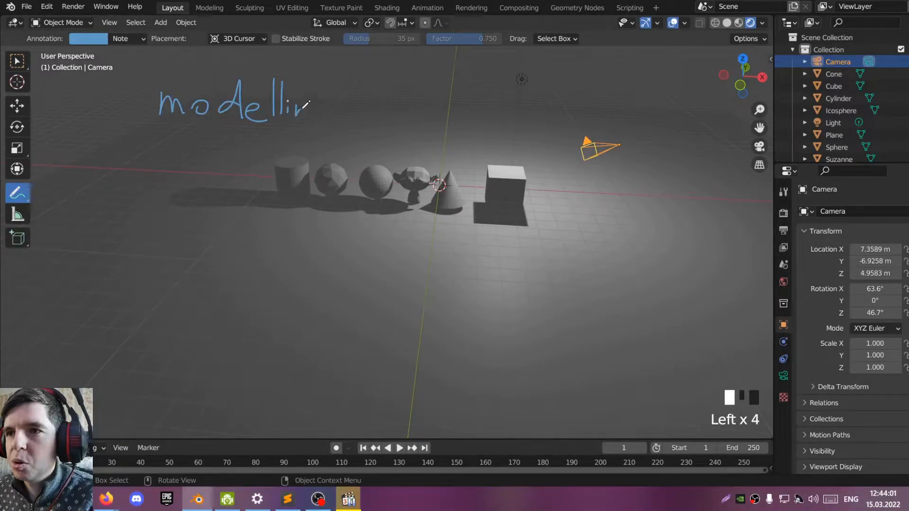
{"action": "mouse_move", "coordinate": [305, 104]}
{"action": "left_mouse_down"}
{"action": "mouse_move", "coordinate": [316, 138]}
{"action": "mouse_move", "coordinate": [359, 118]}
{"action": "left_mouse_up"}
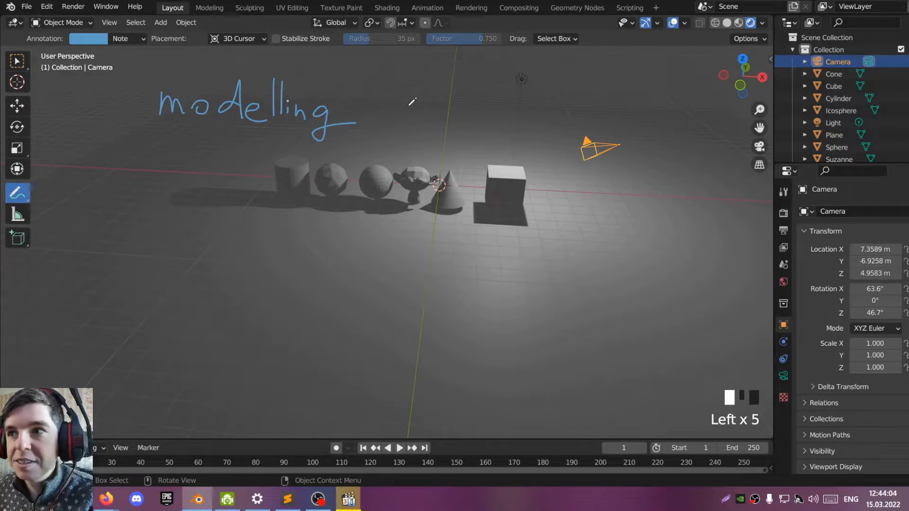
Step: Draw a short row of annotation dashes below the handwritten word "modelling"
{"action": "left_click", "coordinate": [170, 165]}
{"action": "left_click_drag", "start_coordinate": [172, 165], "coordinate": [184, 166]}
{"action": "left_click_drag", "start_coordinate": [198, 166], "coordinate": [203, 166]}
{"action": "left_click", "coordinate": [209, 166]}
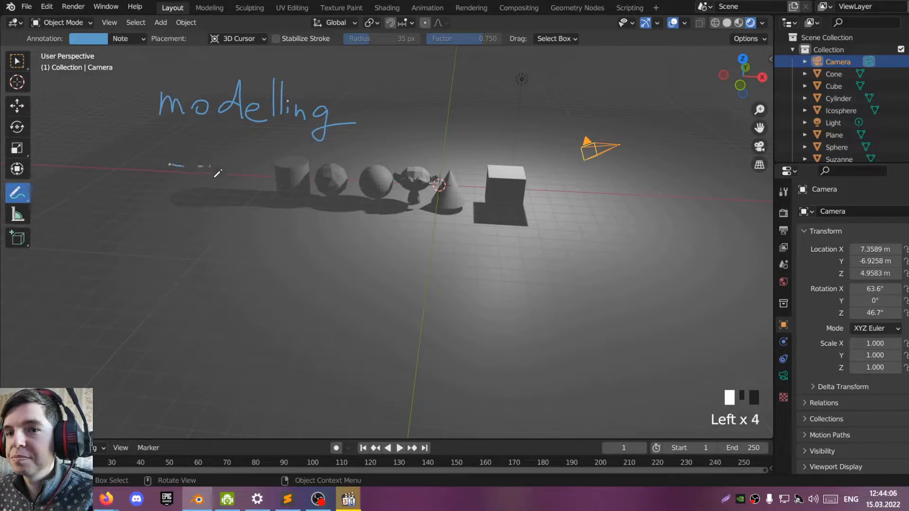
Step: Handwrite the word "Rendering" below the row of objects and draw arrows beside the workflow steps between the two words
{"action": "mouse_move", "coordinate": [167, 214]}
{"action": "left_mouse_down"}
{"action": "mouse_move", "coordinate": [167, 236]}
{"action": "mouse_move", "coordinate": [195, 235]}
{"action": "mouse_move", "coordinate": [208, 218]}
{"action": "mouse_move", "coordinate": [218, 235]}
{"action": "mouse_move", "coordinate": [227, 221]}
{"action": "mouse_move", "coordinate": [243, 226]}
{"action": "mouse_move", "coordinate": [242, 241]}
{"action": "mouse_move", "coordinate": [255, 228]}
{"action": "mouse_move", "coordinate": [258, 244]}
{"action": "mouse_move", "coordinate": [276, 242]}
{"action": "left_mouse_up"}
{"action": "left_click", "coordinate": [266, 228]}
{"action": "left_click", "coordinate": [267, 242]}
{"action": "mouse_move", "coordinate": [276, 242]}
{"action": "left_mouse_down"}
{"action": "mouse_move", "coordinate": [284, 234]}
{"action": "mouse_move", "coordinate": [290, 246]}
{"action": "left_mouse_up"}
{"action": "left_click_drag", "start_coordinate": [305, 230], "coordinate": [298, 268]}
{"action": "left_click_drag", "start_coordinate": [298, 268], "coordinate": [330, 239]}
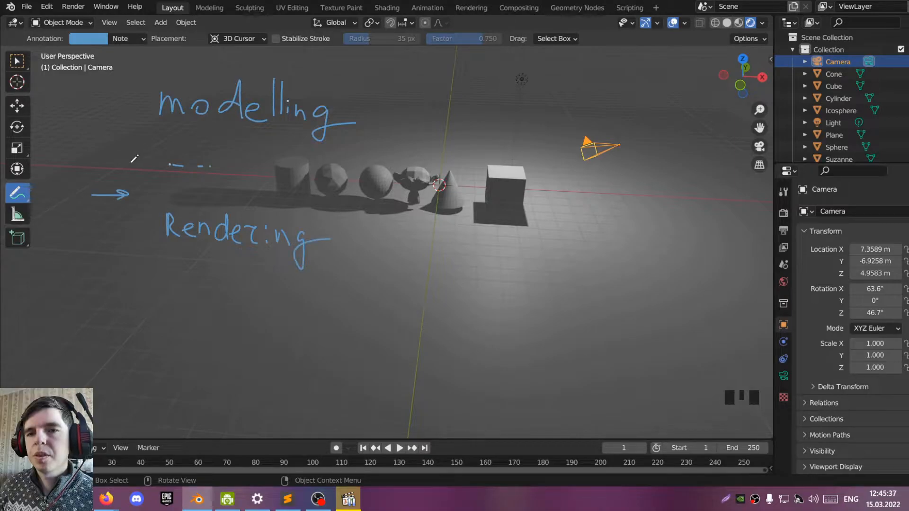
{"action": "mouse_move", "coordinate": [101, 169]}
{"action": "left_mouse_down"}
{"action": "mouse_move", "coordinate": [120, 163]}
{"action": "mouse_move", "coordinate": [115, 174]}
{"action": "mouse_move", "coordinate": [121, 150]}
{"action": "left_mouse_up"}
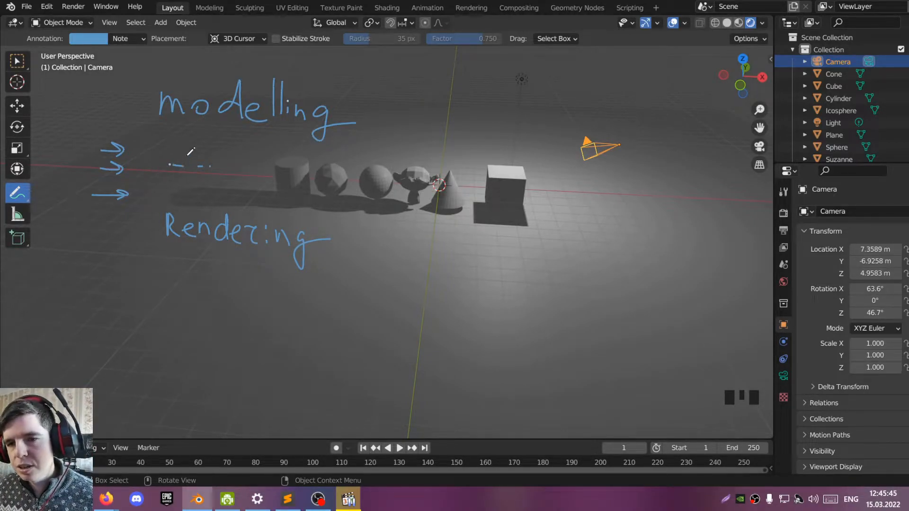
Step: Remove all handwritten annotations from the viewport and select the cone with the Select Box tool
{"action": "mouse_move", "coordinate": [353, 86]}
{"action": "left_mouse_down"}
{"action": "mouse_move", "coordinate": [256, 72]}
{"action": "mouse_move", "coordinate": [391, 126]}
{"action": "mouse_move", "coordinate": [332, 71]}
{"action": "left_mouse_up"}
{"action": "left_click_drag", "start_coordinate": [270, 207], "coordinate": [189, 301]}
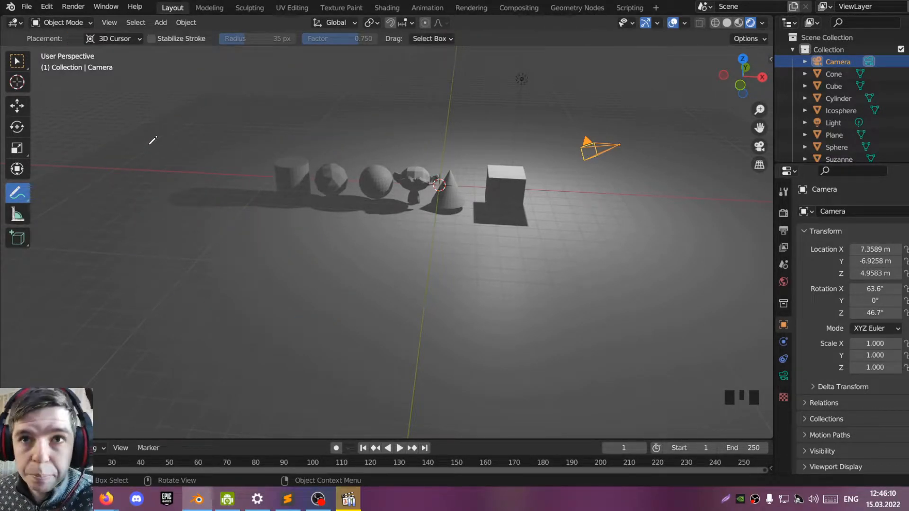
{"action": "left_click", "coordinate": [82, 22]}
{"action": "left_click", "coordinate": [82, 22]}
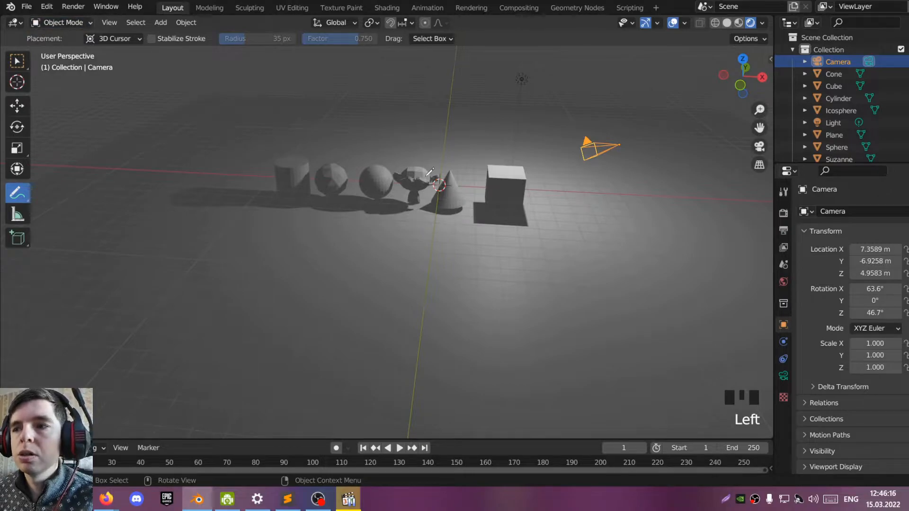
{"action": "left_click", "coordinate": [22, 69]}
{"action": "left_click", "coordinate": [463, 203]}
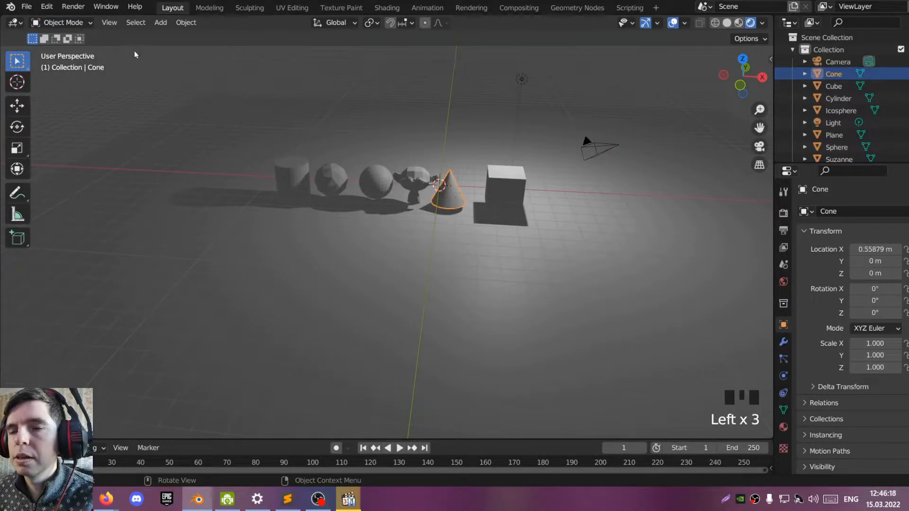
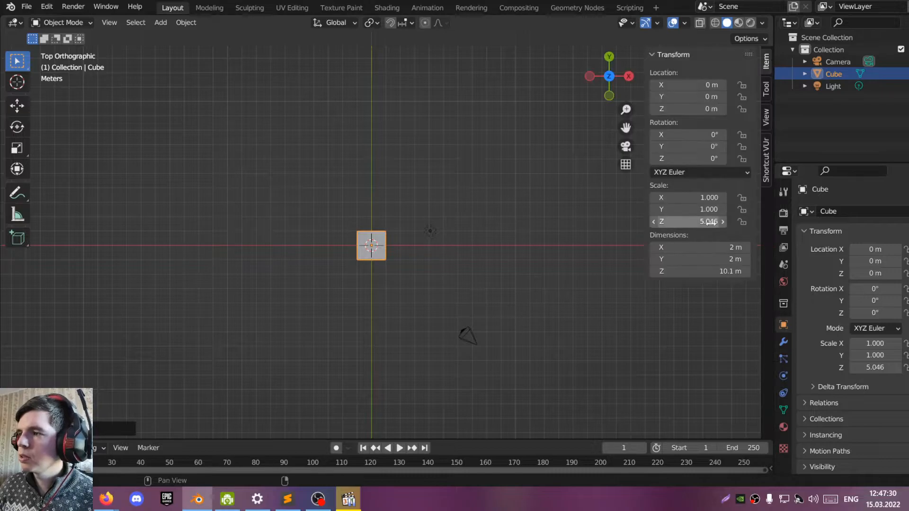
Step: Show the Shortcut VUr settings in the sidebar and reselect the stretched cube in top view
{"action": "left_click", "coordinate": [766, 161]}
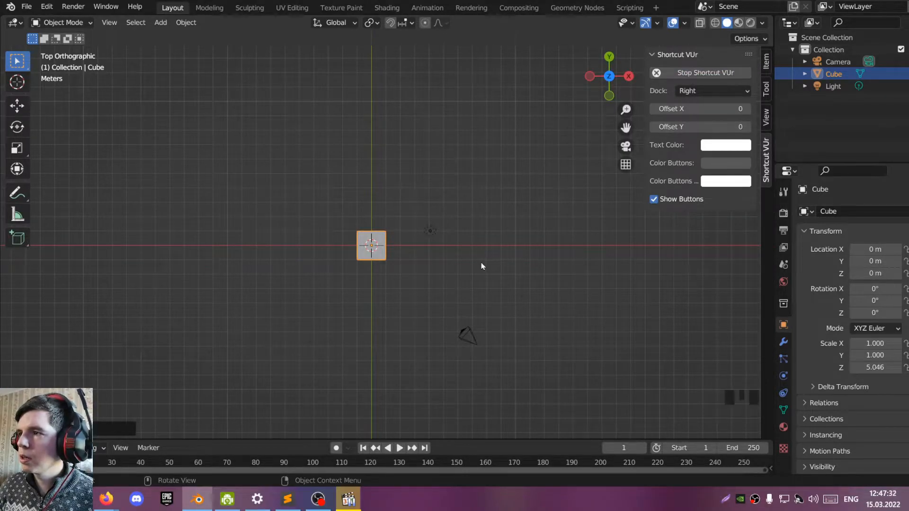
{"action": "left_click", "coordinate": [586, 336]}
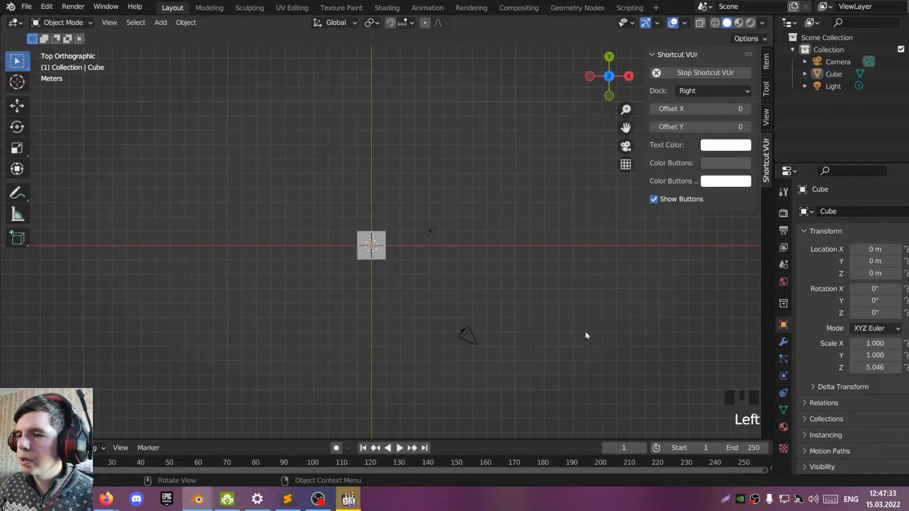
{"action": "double_click", "coordinate": [370, 235]}
{"action": "key", "text": "KP_7"}
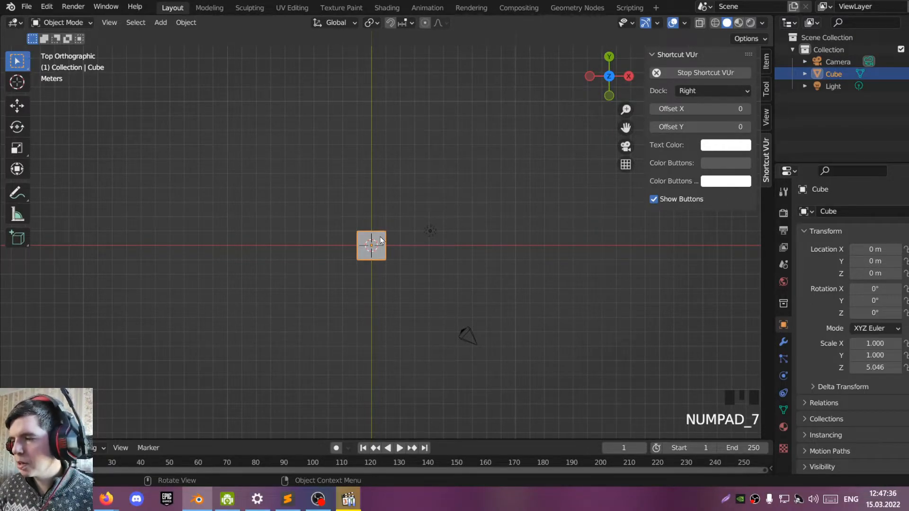
{"action": "left_click", "coordinate": [382, 236]}
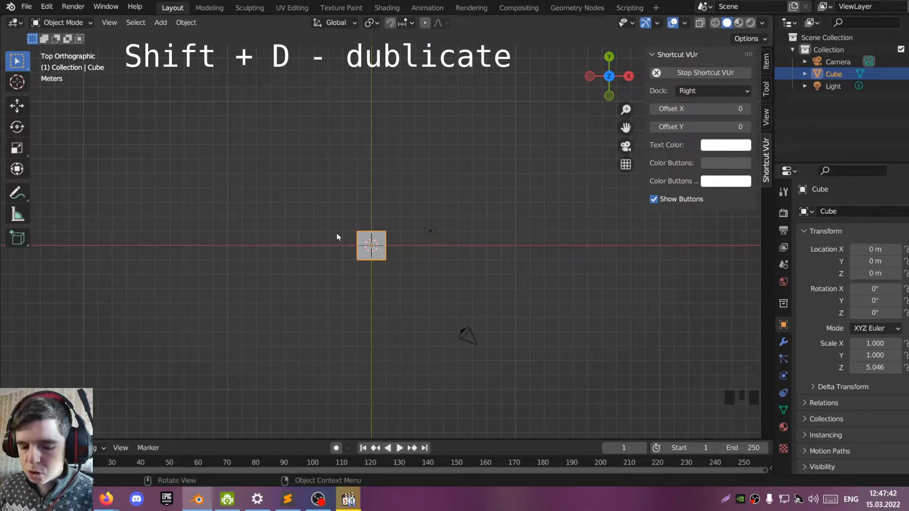
Step: Duplicate the stretched cube along the X axis, placing the copy about 8.97 m away
{"action": "key", "text": "shift+d"}
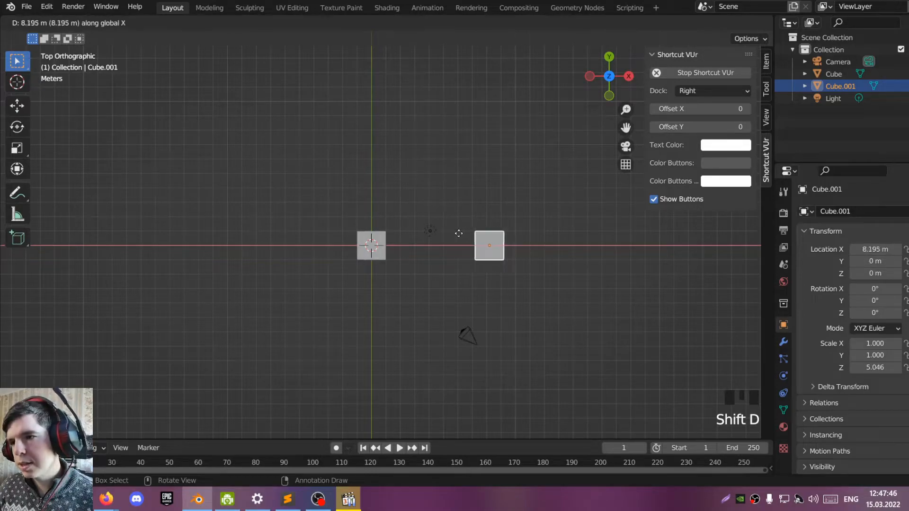
{"action": "key", "text": "x"}
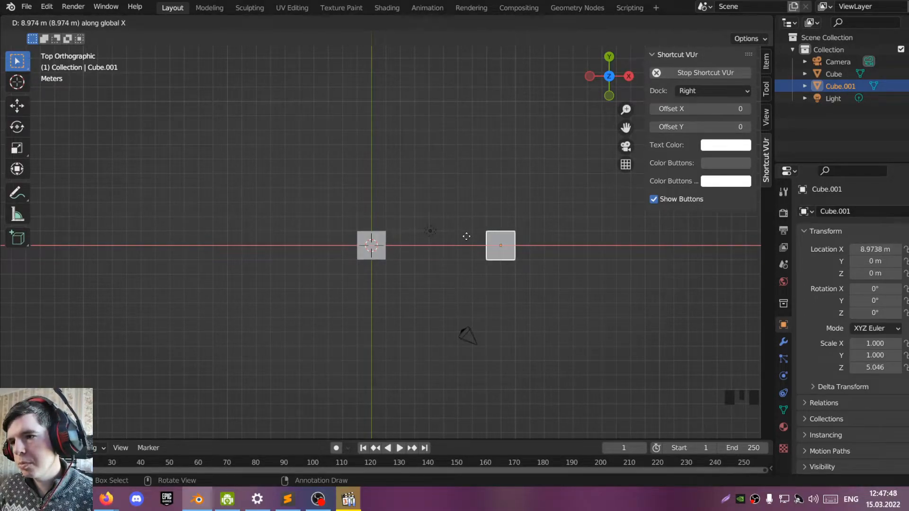
{"action": "left_click", "coordinate": [466, 236]}
Step: Select both stretched cubes and duplicate them about 6.02 m along negative Y to make four table legs
{"action": "left_click", "coordinate": [384, 256]}
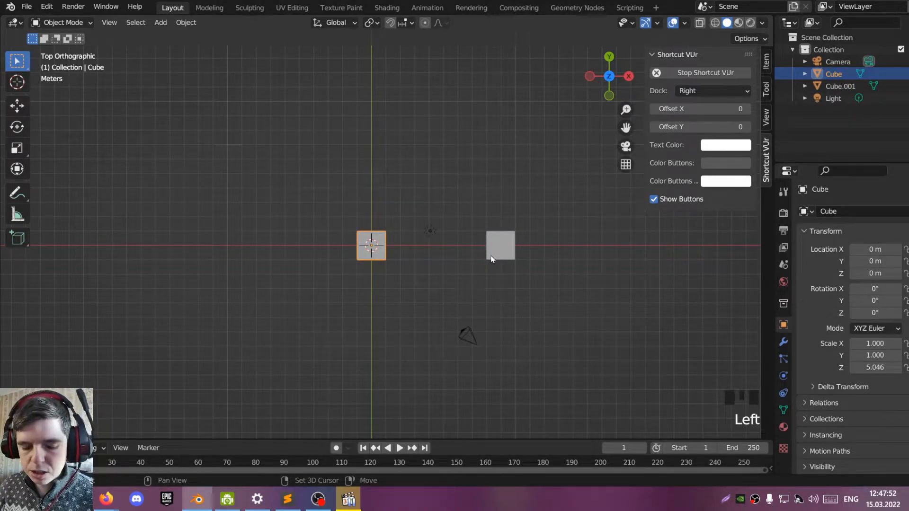
{"action": "left_click", "coordinate": [492, 257], "text": "shift"}
{"action": "left_click", "coordinate": [392, 265]}
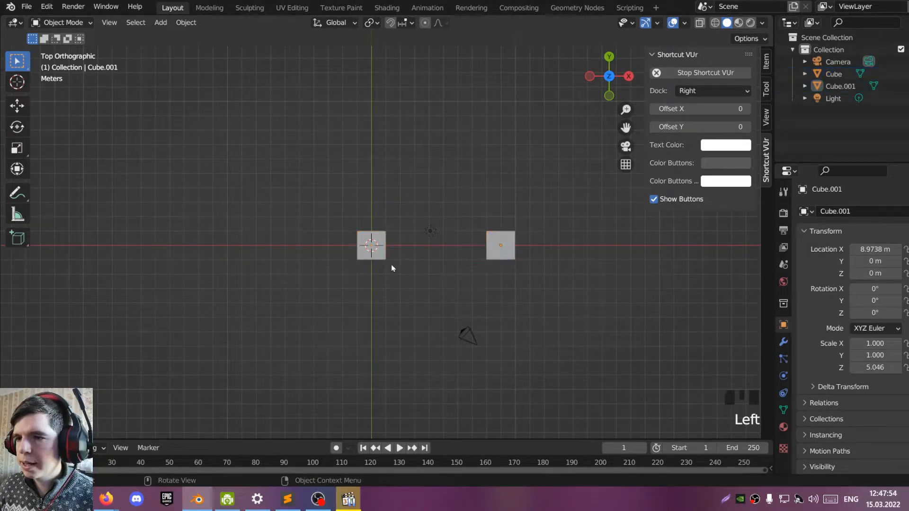
{"action": "left_click", "coordinate": [396, 258]}
{"action": "left_click", "coordinate": [484, 252], "text": "shift"}
{"action": "scroll", "coordinate": [471, 262], "scroll_direction": "up", "scroll_amount": 2}
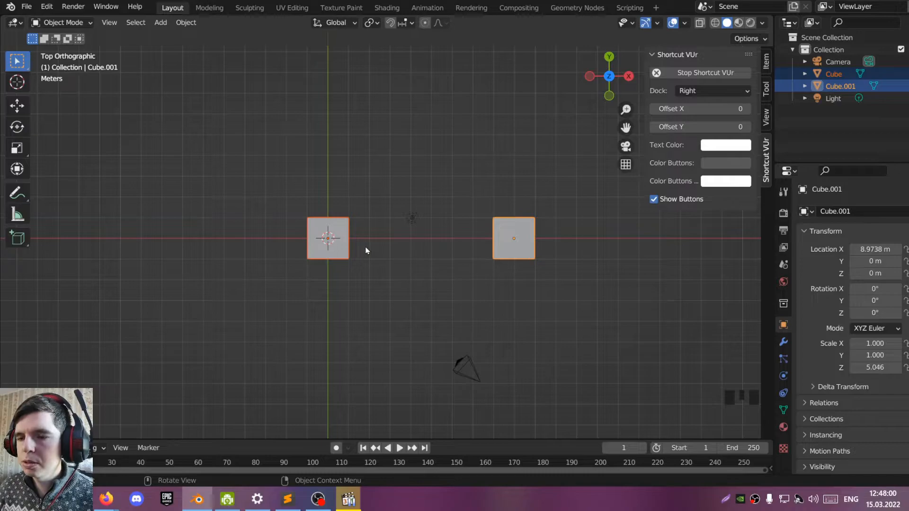
{"action": "key", "text": "shift+d"}
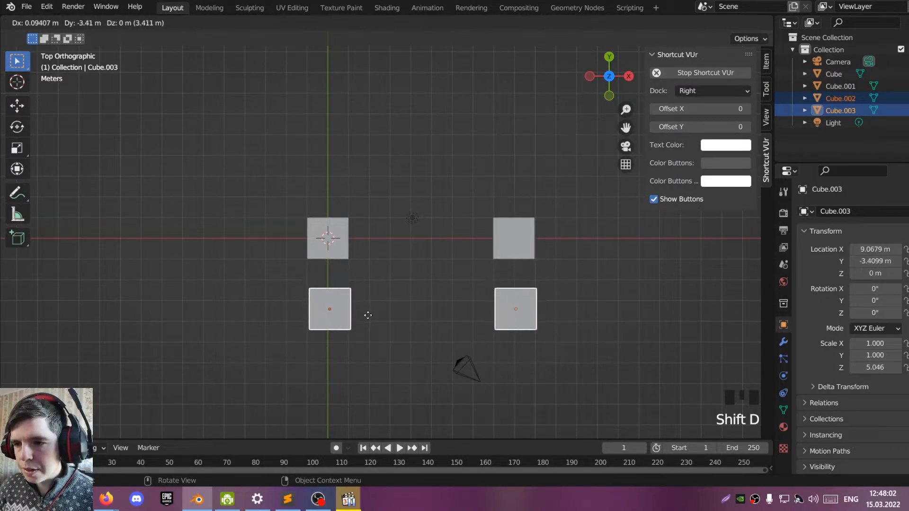
{"action": "key", "text": "z"}
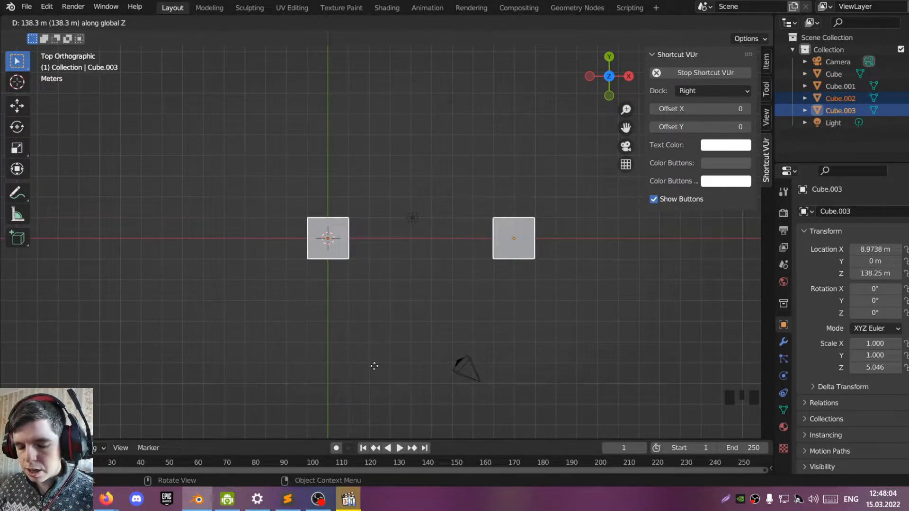
{"action": "key", "text": "y"}
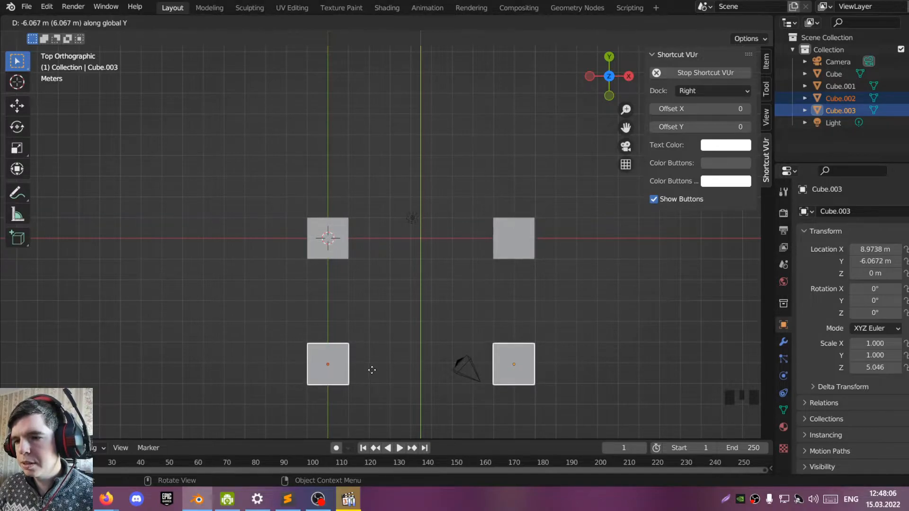
{"action": "left_click", "coordinate": [372, 369]}
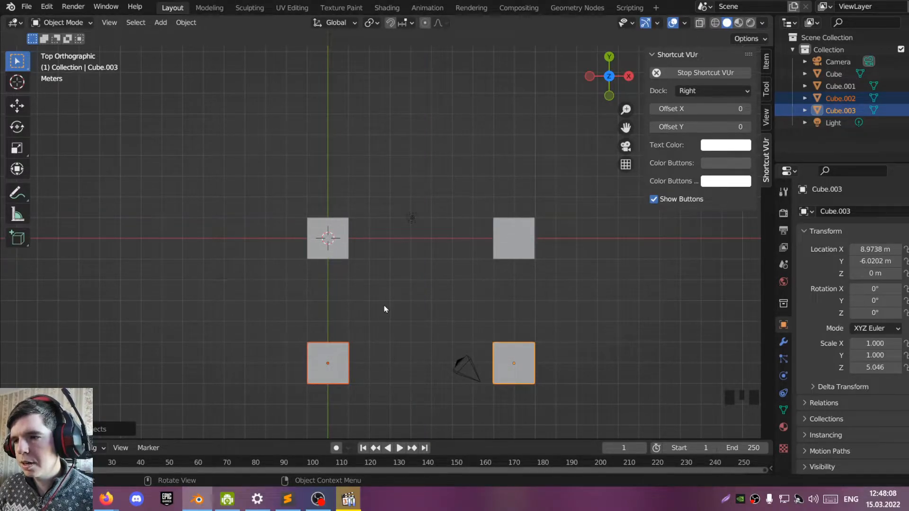
{"action": "middle_click_drag", "start_coordinate": [384, 308], "coordinate": [391, 247]}
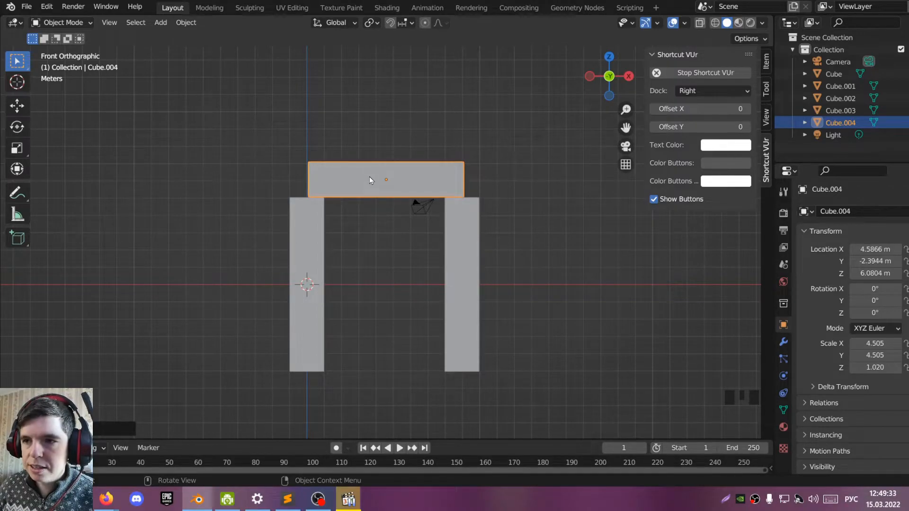
Step: Flatten the tabletop along Z and fit it over the legs with a scale of about 6.40 × 6.40 × 0.65
{"action": "key", "text": "s"}
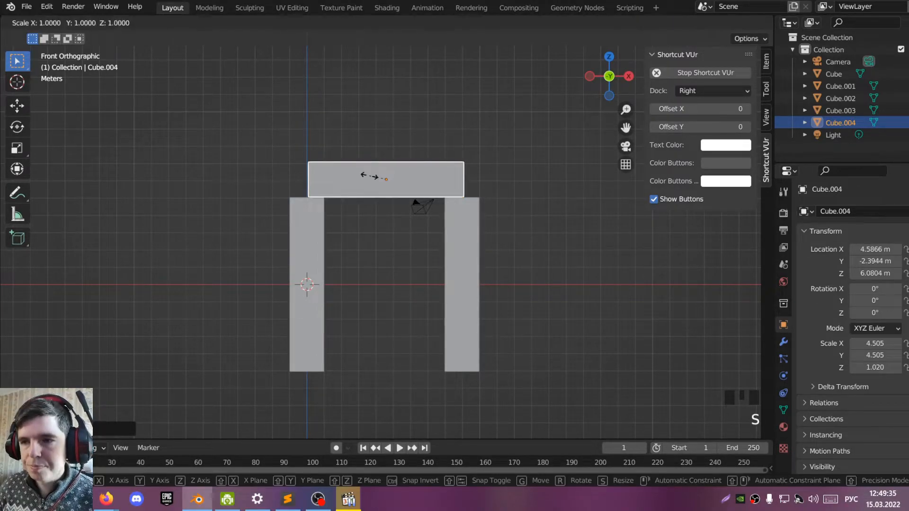
{"action": "key", "text": "z"}
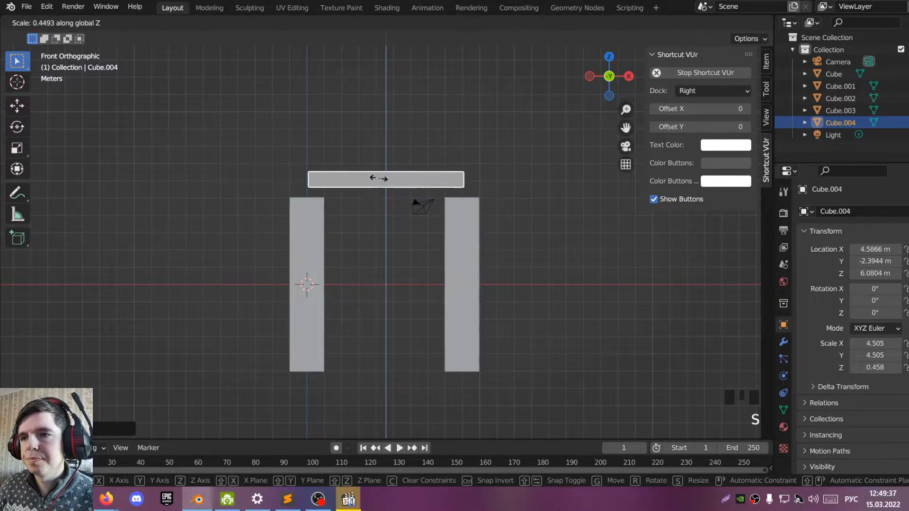
{"action": "left_click", "coordinate": [378, 180]}
{"action": "key", "text": "g"}
{"action": "key", "text": "s"}
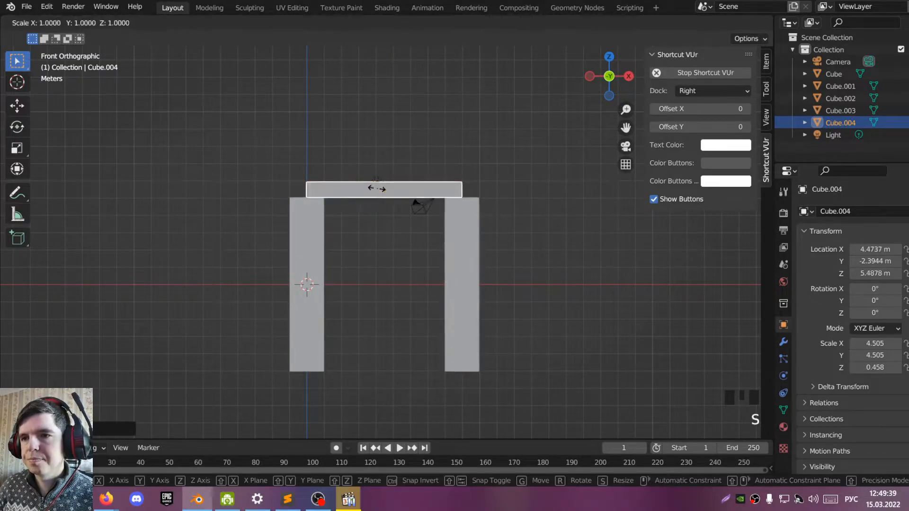
{"action": "left_click", "coordinate": [381, 188]}
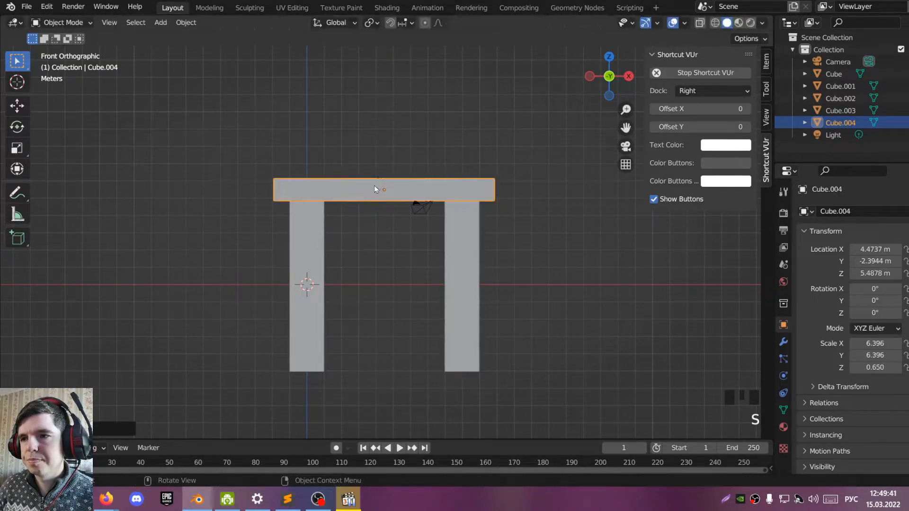
Step: Examine the assembled table from several angles to check how the tabletop sits on its four legs
{"action": "middle_click_drag", "start_coordinate": [376, 186], "coordinate": [260, 182]}
{"action": "left_click", "coordinate": [295, 242]}
{"action": "middle_click_drag", "start_coordinate": [432, 257], "coordinate": [327, 183]}
{"action": "left_click", "coordinate": [424, 243]}
{"action": "left_click", "coordinate": [384, 284]}
{"action": "key", "text": "f"}
{"action": "left_click", "coordinate": [483, 277]}
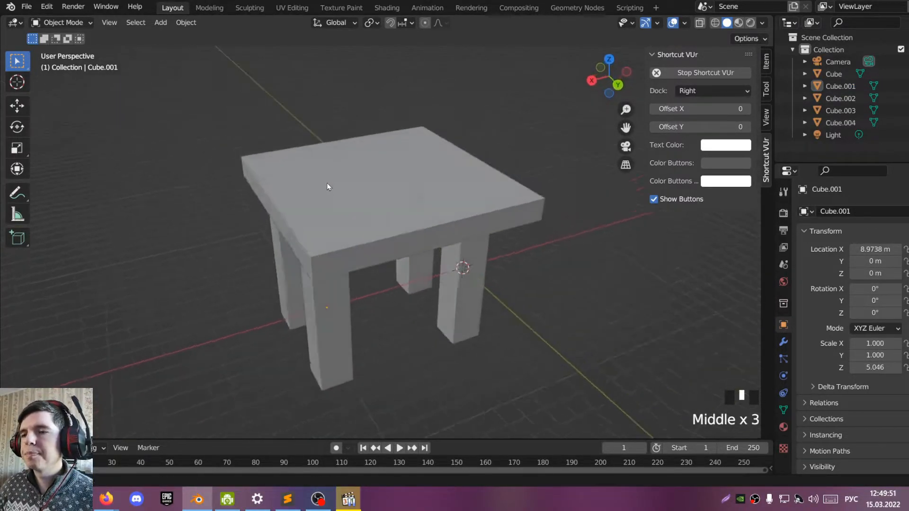
Step: Add a UV sphere and move it onto the tabletop at about X 1.62 m, Y -5.02 m, Z 6.79 m
{"action": "scroll", "coordinate": [330, 213], "scroll_direction": "up", "scroll_amount": 3}
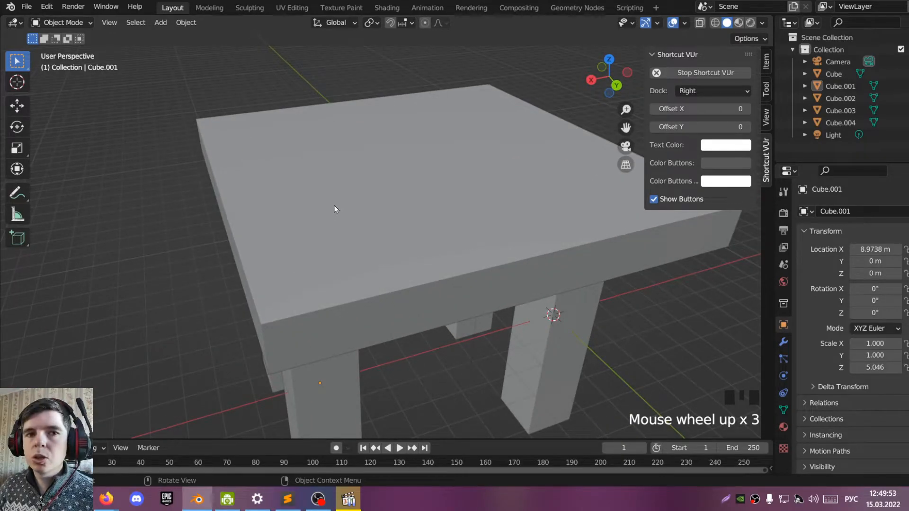
{"action": "key", "text": "shift+a"}
{"action": "mouse_move", "coordinate": [334, 204]}
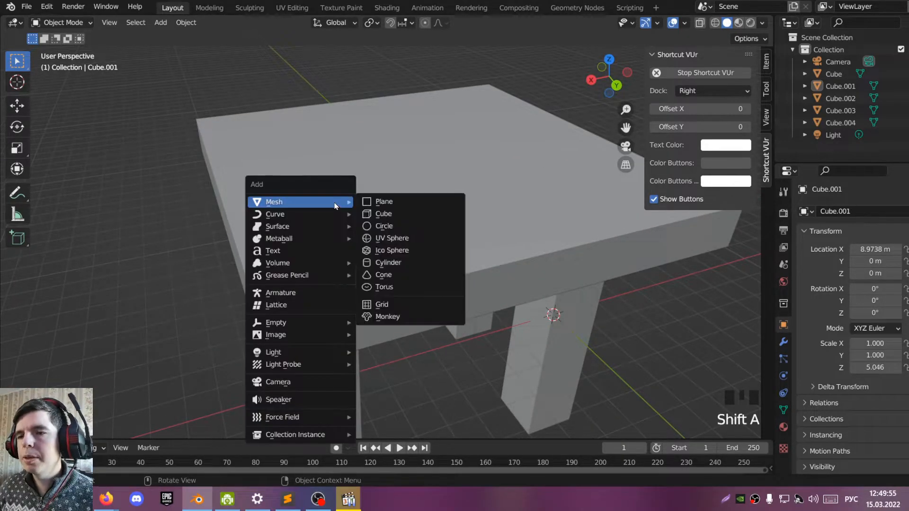
{"action": "left_click", "coordinate": [392, 238]}
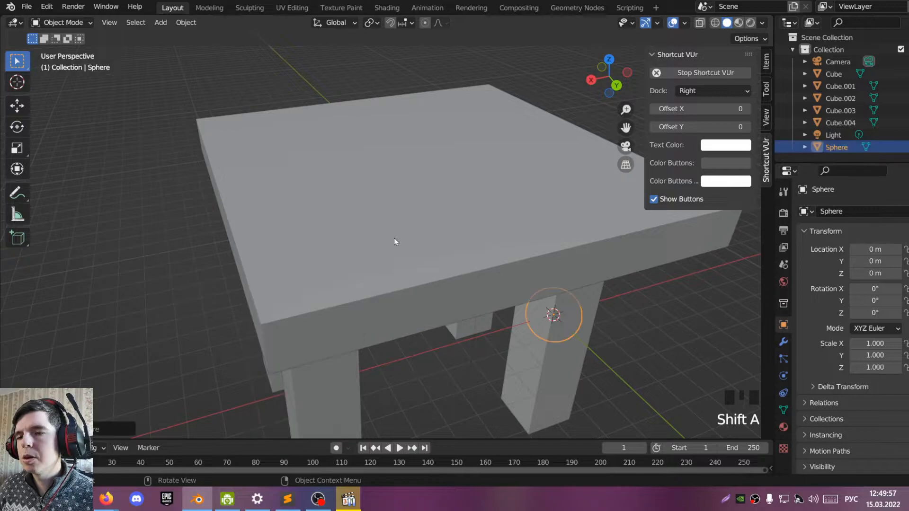
{"action": "key", "text": "g"}
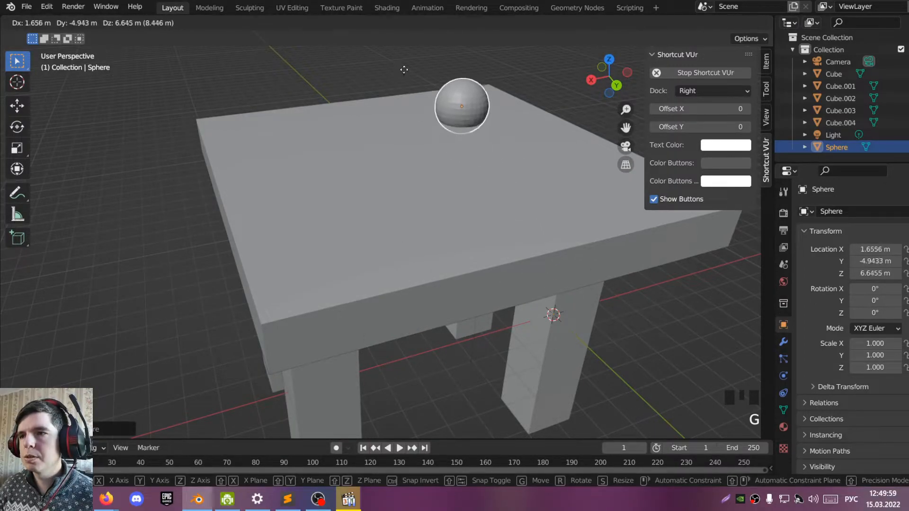
{"action": "left_click", "coordinate": [404, 70]}
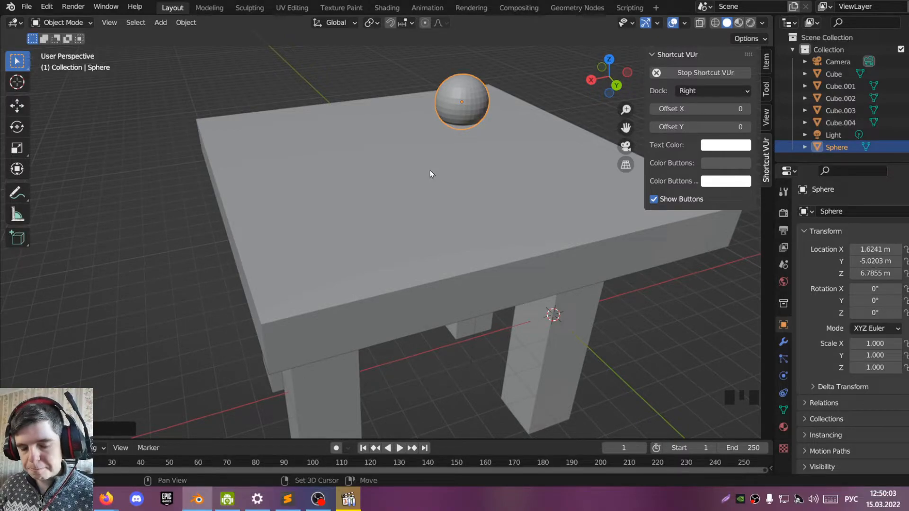
Step: Duplicate the sphere and place the copy beside it on the tabletop at about X 5.35 m, Y -6.62 m, Z 6.91 m
{"action": "key", "text": "shift+d"}
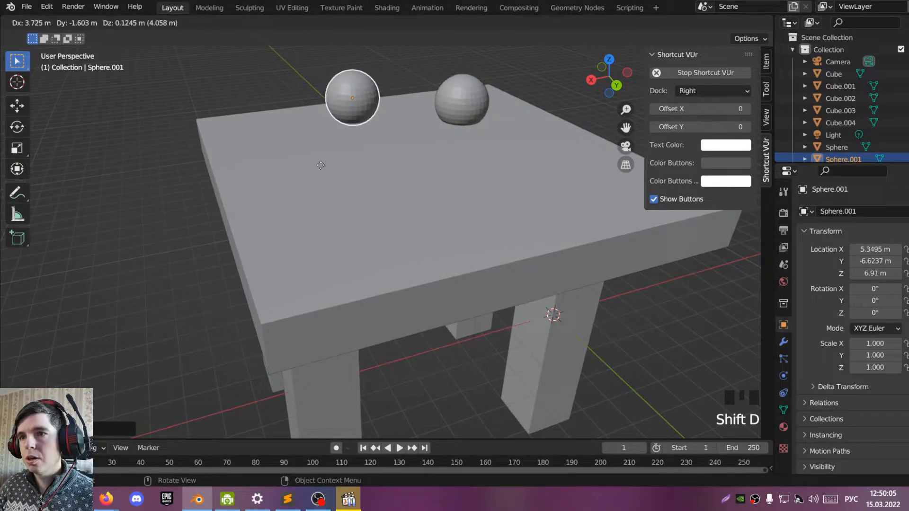
{"action": "left_click", "coordinate": [322, 164]}
{"action": "middle_click_drag", "start_coordinate": [410, 204], "coordinate": [415, 216]}
{"action": "scroll", "coordinate": [452, 207], "scroll_direction": "down", "scroll_amount": 3}
{"action": "left_click", "coordinate": [442, 143]}
{"action": "middle_click_drag", "start_coordinate": [446, 142], "coordinate": [372, 174]}
{"action": "scroll", "coordinate": [455, 137], "scroll_direction": "up", "scroll_amount": 2}
{"action": "key", "text": "g"}
{"action": "left_click", "coordinate": [365, 142]}
{"action": "left_click", "coordinate": [358, 145]}
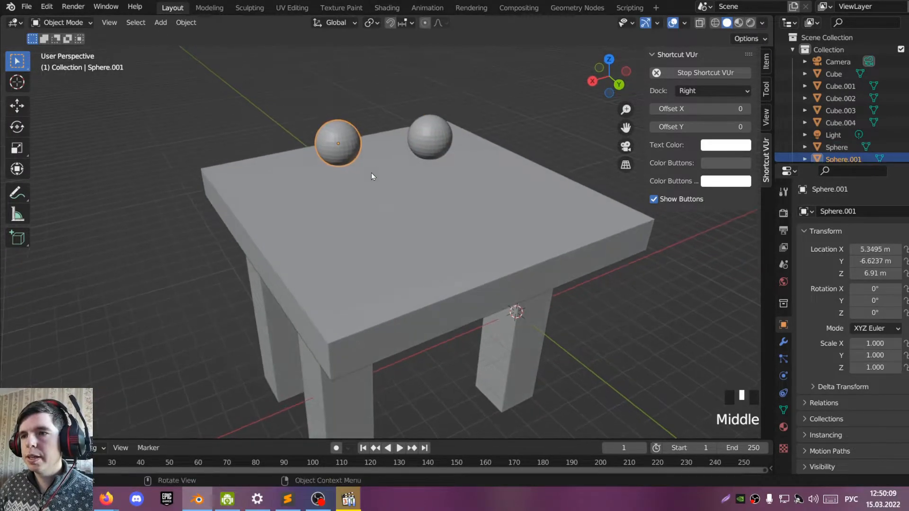
Step: Duplicate the large sphere, scale the copy to about 0.396, and place it between the two spheres near X 4.17 m, Y -4.56 m, Z 6.48 m
{"action": "key", "text": "shift+d"}
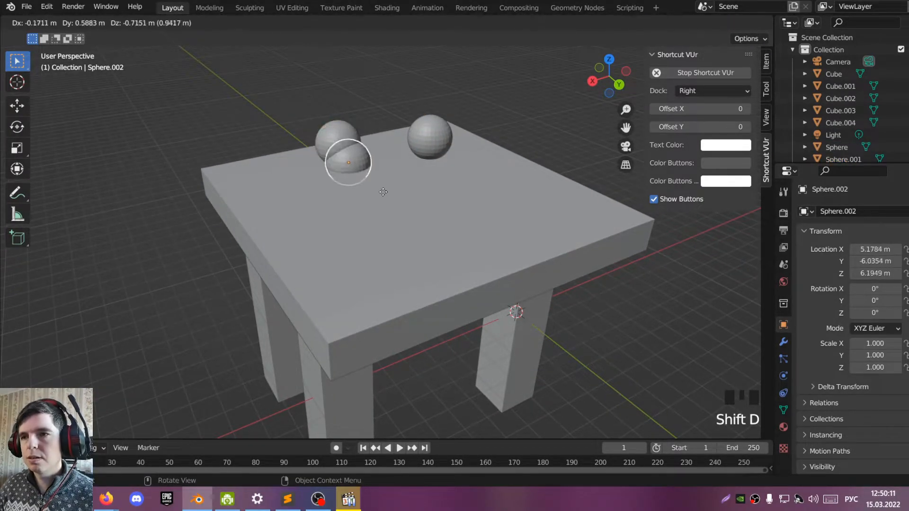
{"action": "right_click", "coordinate": [413, 167]}
{"action": "key", "text": "s"}
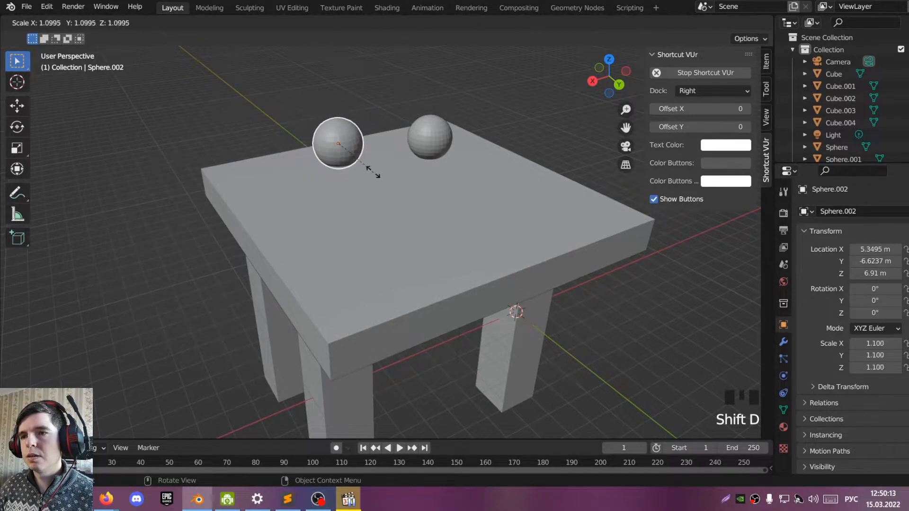
{"action": "left_click", "coordinate": [348, 163]}
{"action": "key", "text": "g"}
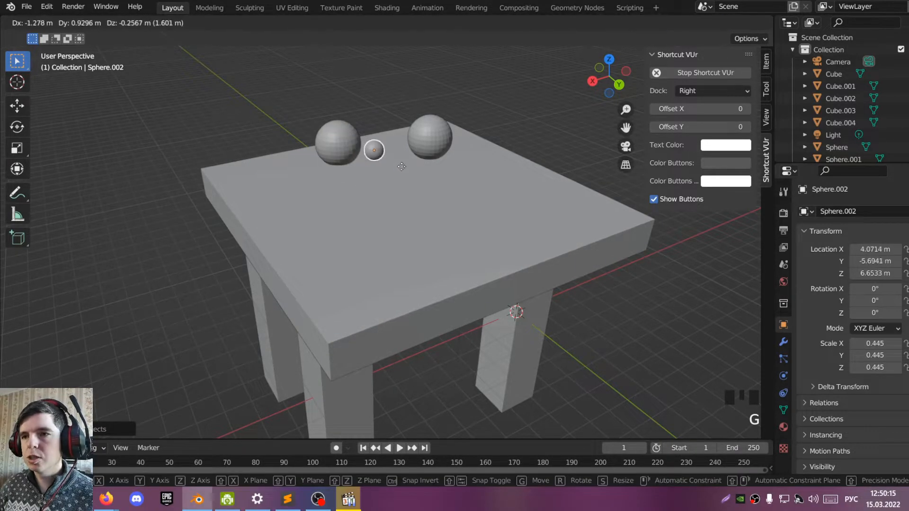
{"action": "left_click", "coordinate": [374, 150]}
{"action": "middle_click_drag", "start_coordinate": [374, 150], "coordinate": [434, 192]}
{"action": "middle_click_drag", "start_coordinate": [360, 163], "coordinate": [411, 188]}
{"action": "key", "text": "g"}
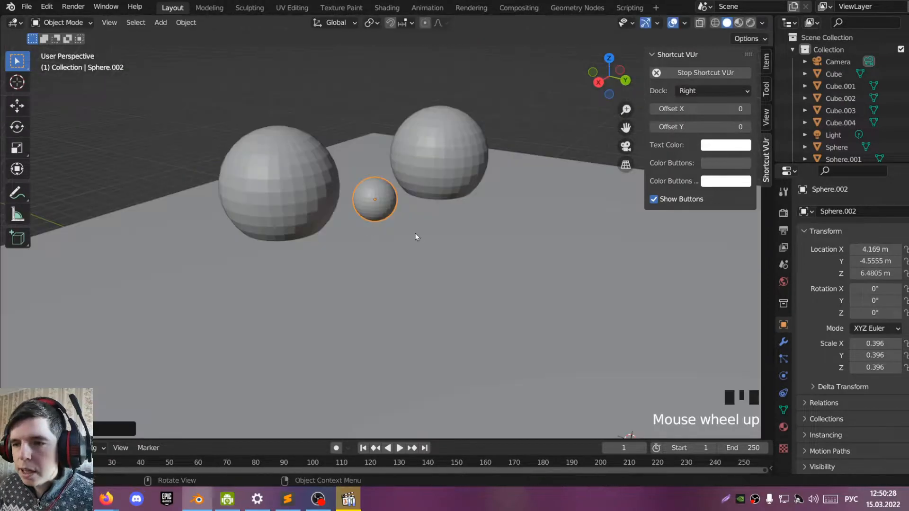
Step: Duplicate the medium sphere to about X 4.52 m, Y -4.93 m, Z 6.26 m and scale the copy to about 0.231
{"action": "key", "text": "shift+d"}
{"action": "left_click", "coordinate": [390, 239]}
{"action": "key", "text": "s"}
{"action": "left_click", "coordinate": [372, 228]}
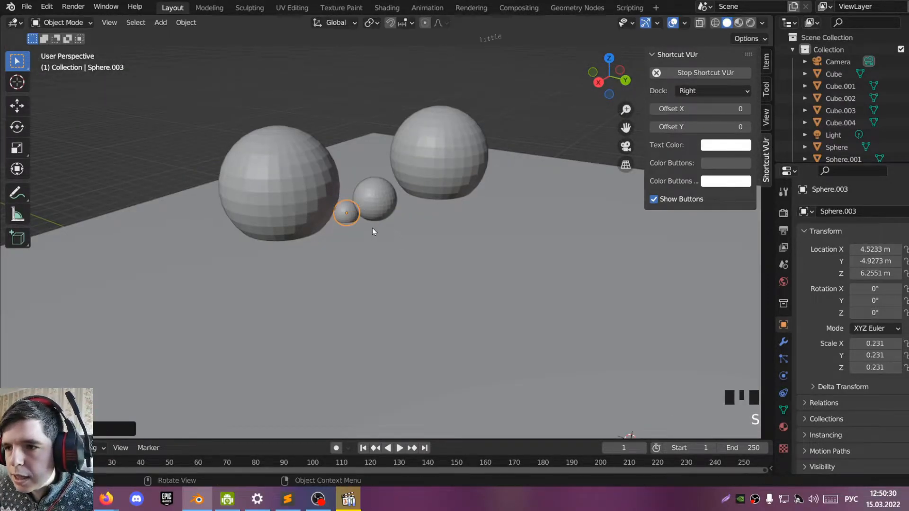
Step: Duplicate the small sphere, scale the copy to about 0.129, and place it on the opposite side of the medium sphere
{"action": "scroll", "coordinate": [372, 228], "scroll_direction": "up", "scroll_amount": 3}
{"action": "key", "text": "shift+d"}
{"action": "left_click", "coordinate": [344, 244]}
{"action": "key", "text": "s"}
{"action": "left_click", "coordinate": [329, 226]}
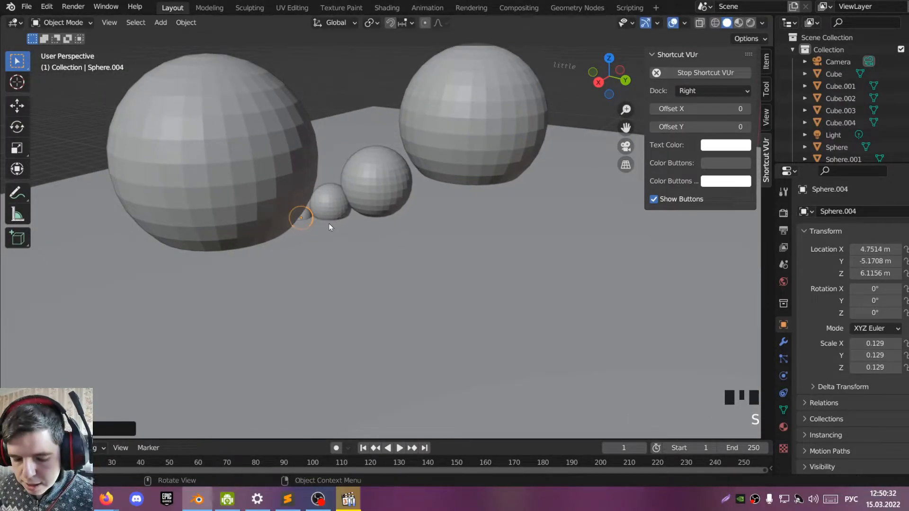
{"action": "key", "text": "g"}
{"action": "key", "text": "g"}
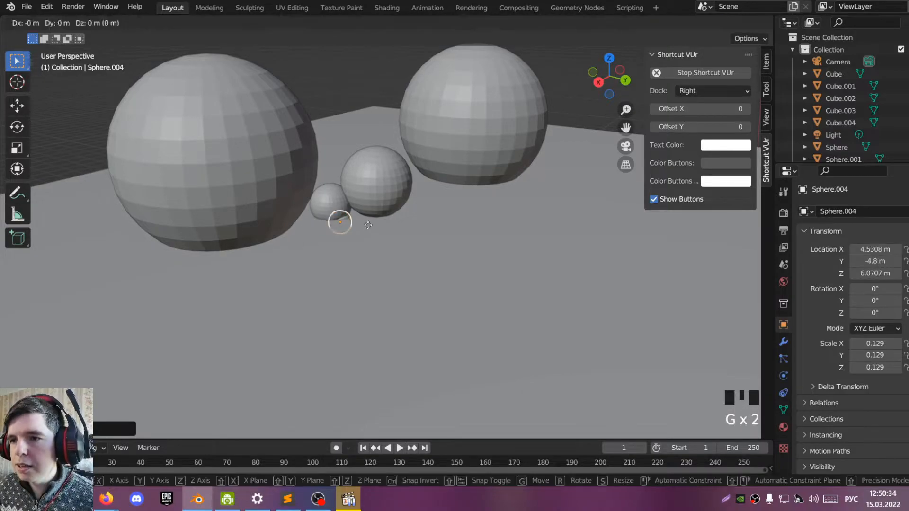
{"action": "left_click", "coordinate": [450, 200]}
Step: Duplicate the tiny sphere to about X 3.79 m, Y -3.88 m, Z 6.35 m and scale the copy down further
{"action": "key", "text": "shift+d"}
{"action": "left_click", "coordinate": [475, 200]}
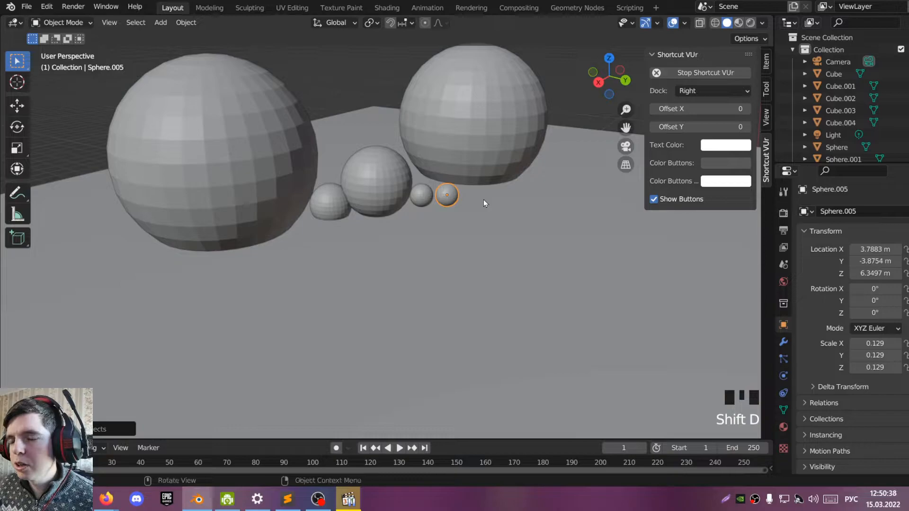
{"action": "scroll", "coordinate": [484, 201], "scroll_direction": "up", "scroll_amount": 1}
{"action": "scroll", "coordinate": [484, 202], "scroll_direction": "up", "scroll_amount": 2}
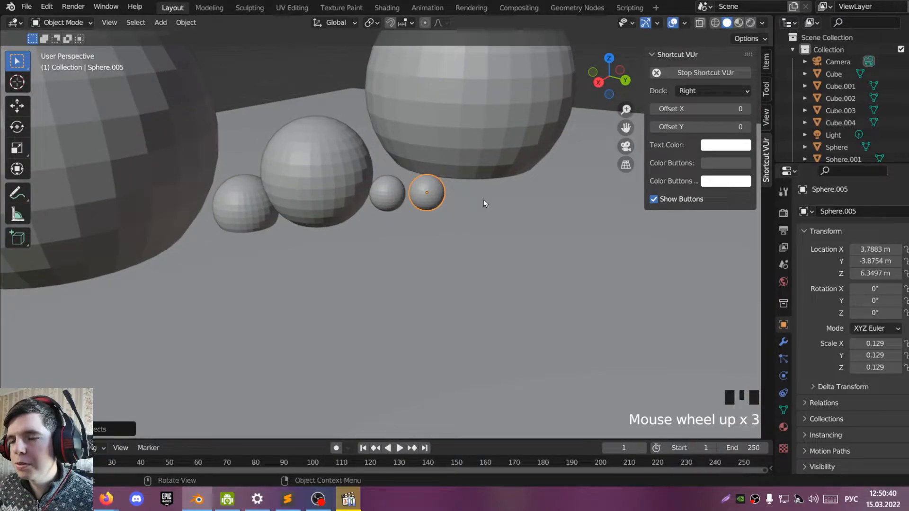
{"action": "key", "text": "s"}
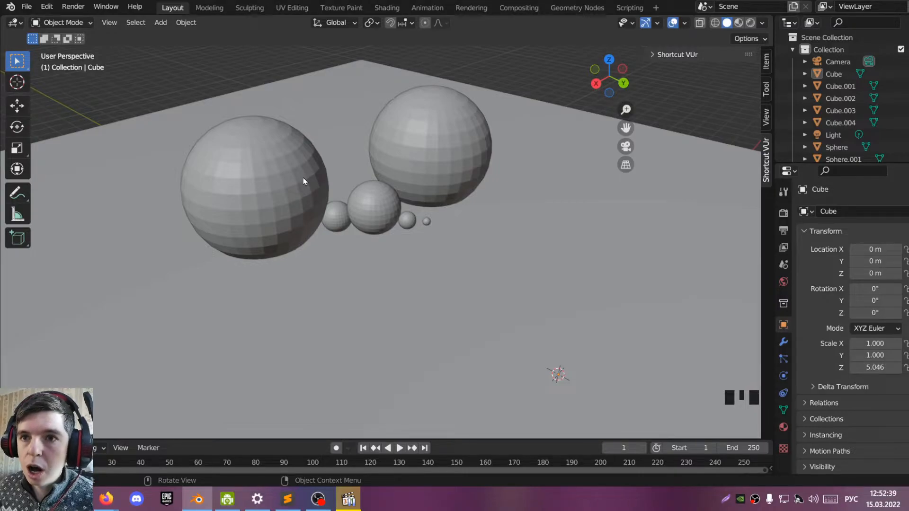
Step: Give the large front sphere a new material with a blue base color and show the viewport in material preview
{"action": "left_click", "coordinate": [303, 179]}
{"action": "left_click", "coordinate": [784, 427]}
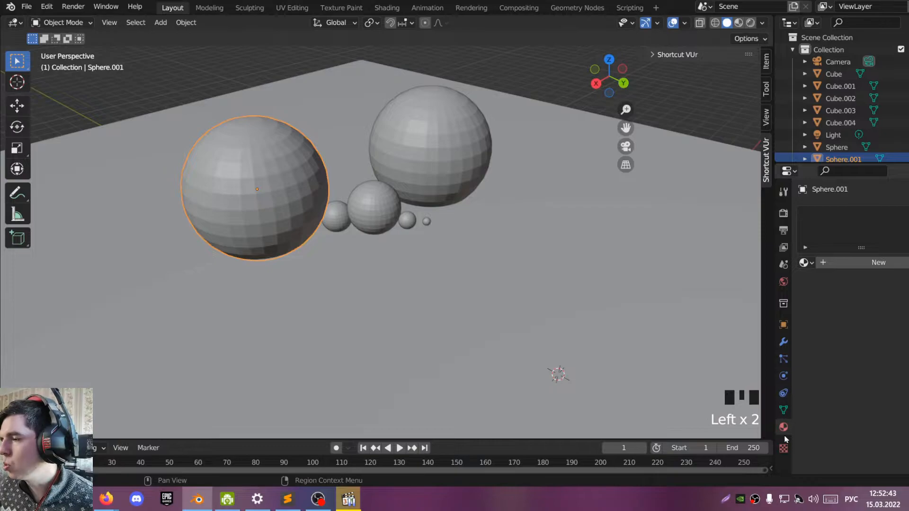
{"action": "double_click", "coordinate": [784, 431]}
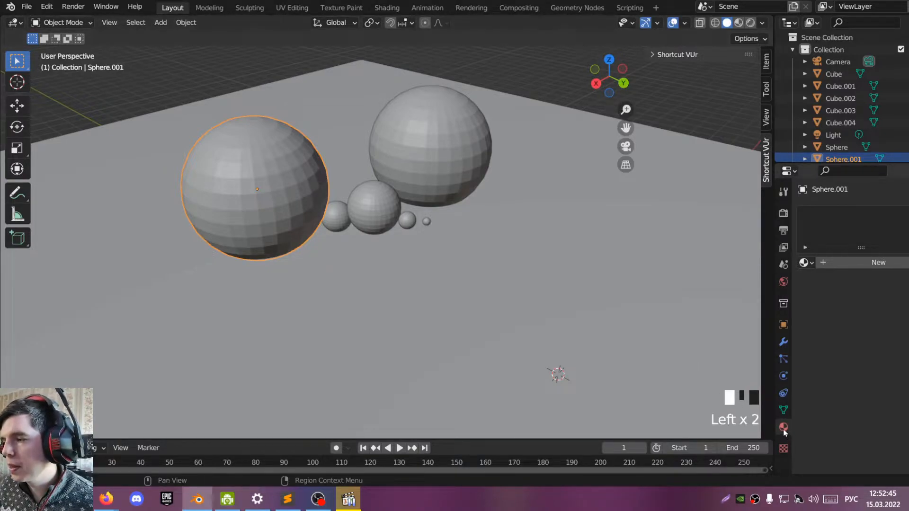
{"action": "left_click", "coordinate": [784, 431]}
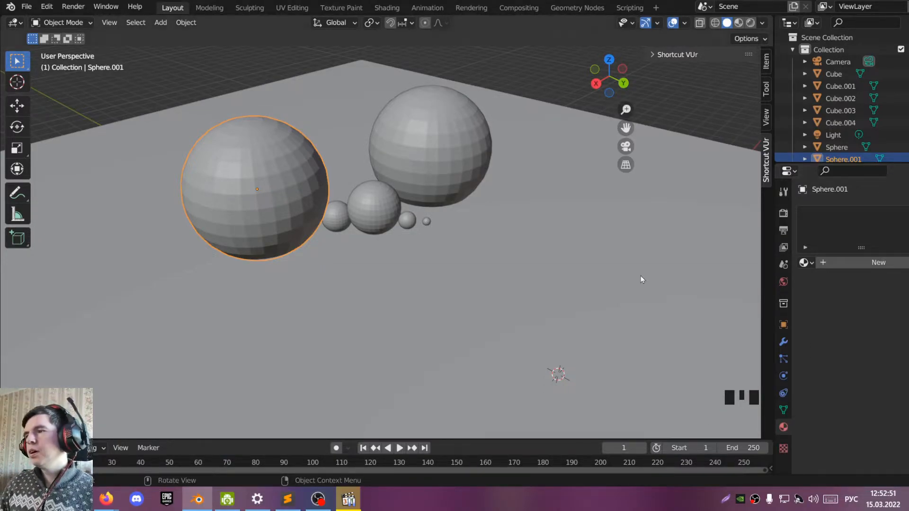
{"action": "left_click", "coordinate": [842, 262]}
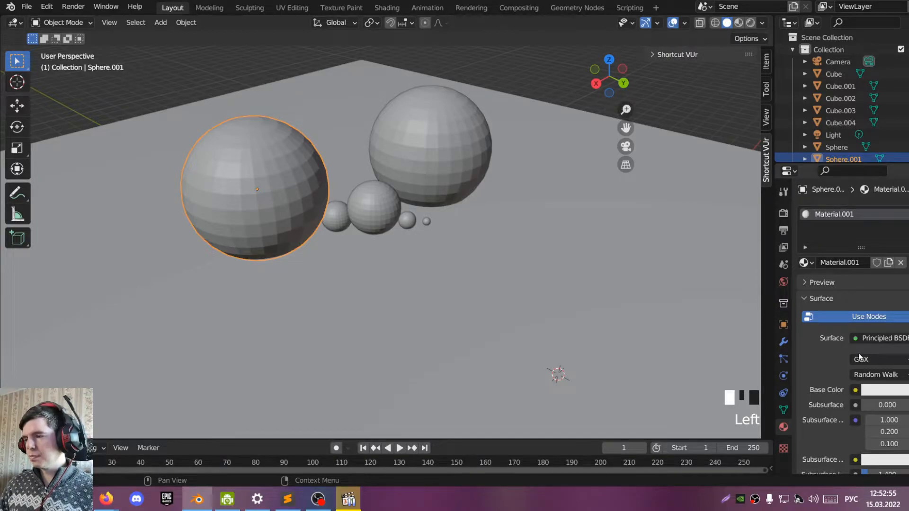
{"action": "left_click", "coordinate": [880, 396]}
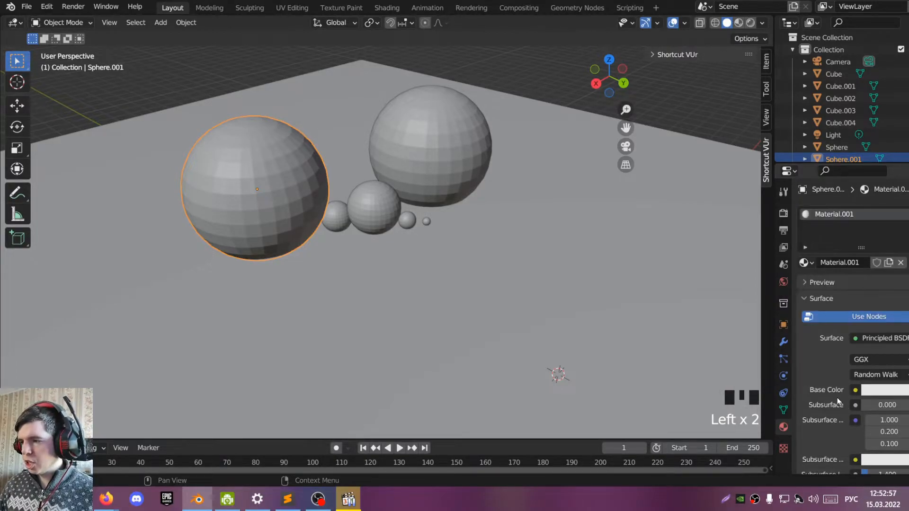
{"action": "left_click", "coordinate": [873, 392]}
{"action": "left_click", "coordinate": [874, 244]}
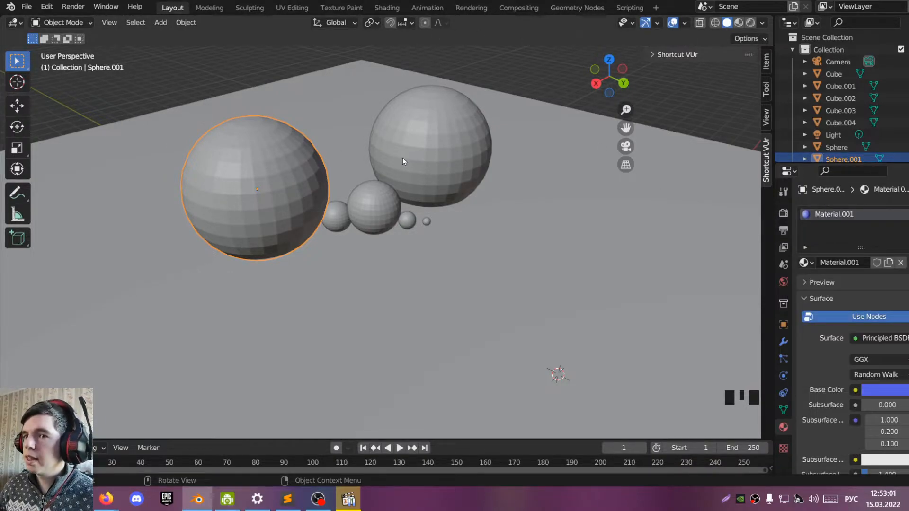
{"action": "left_click", "coordinate": [738, 23]}
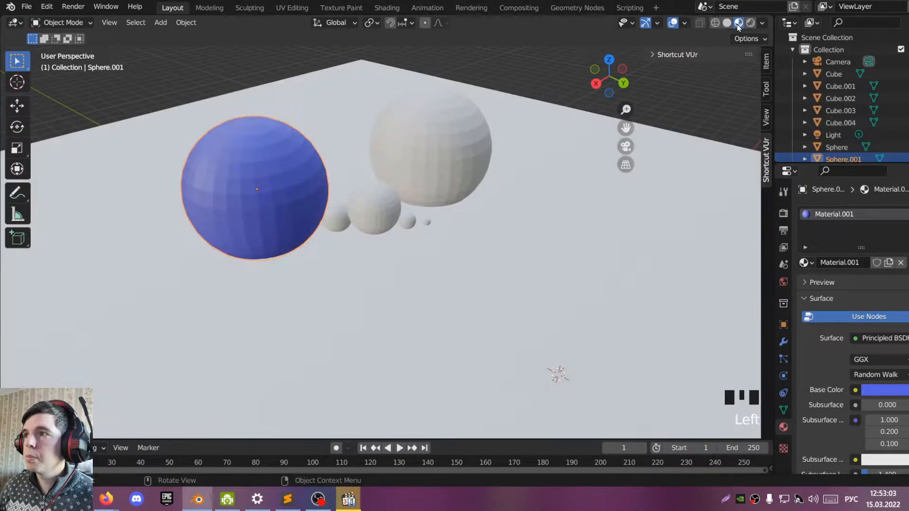
Step: Give the small sphere beside the blue one a pink material (H 0.917, S 0.886, V 0.800) and the medium sphere a new green one
{"action": "left_click", "coordinate": [332, 211]}
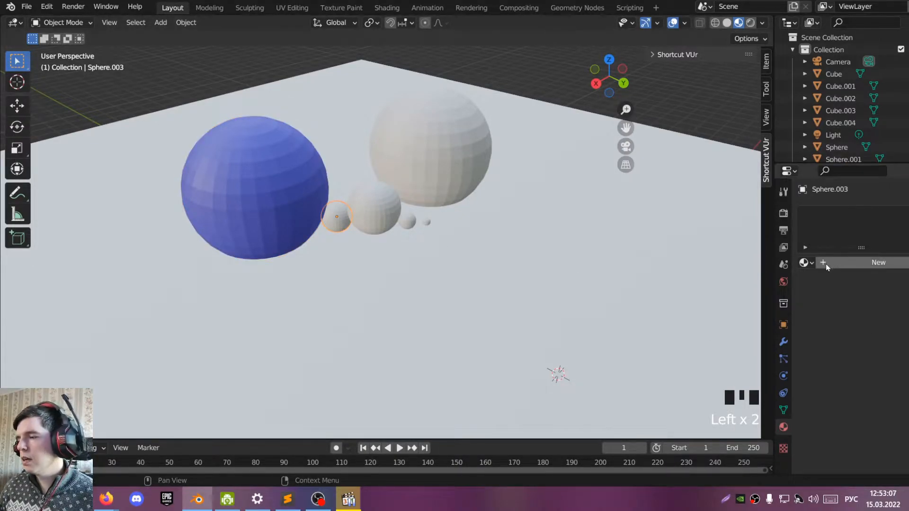
{"action": "left_click", "coordinate": [750, 23]}
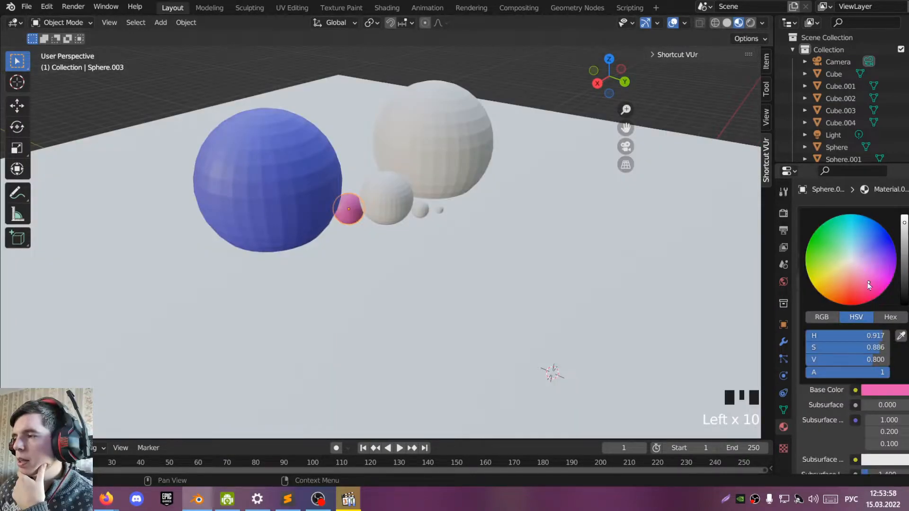
{"action": "left_click", "coordinate": [386, 198]}
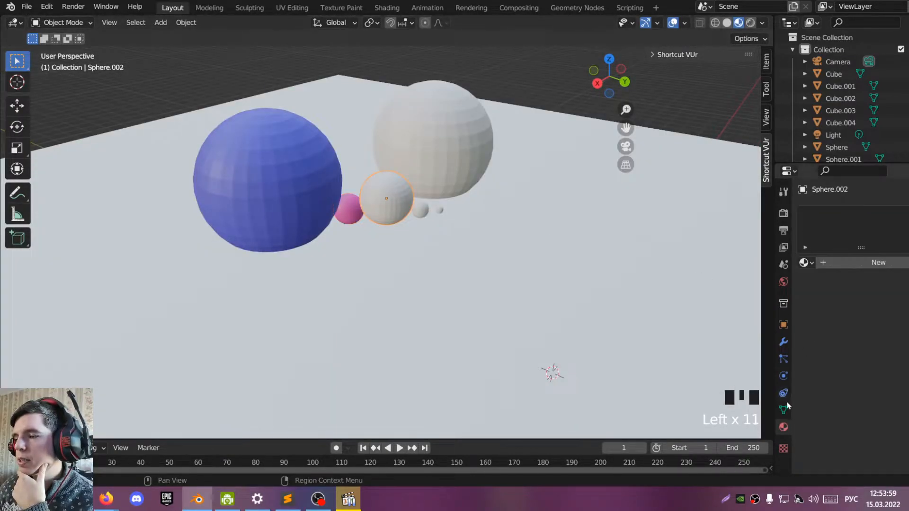
{"action": "left_click", "coordinate": [848, 262]}
{"action": "left_click", "coordinate": [876, 392]}
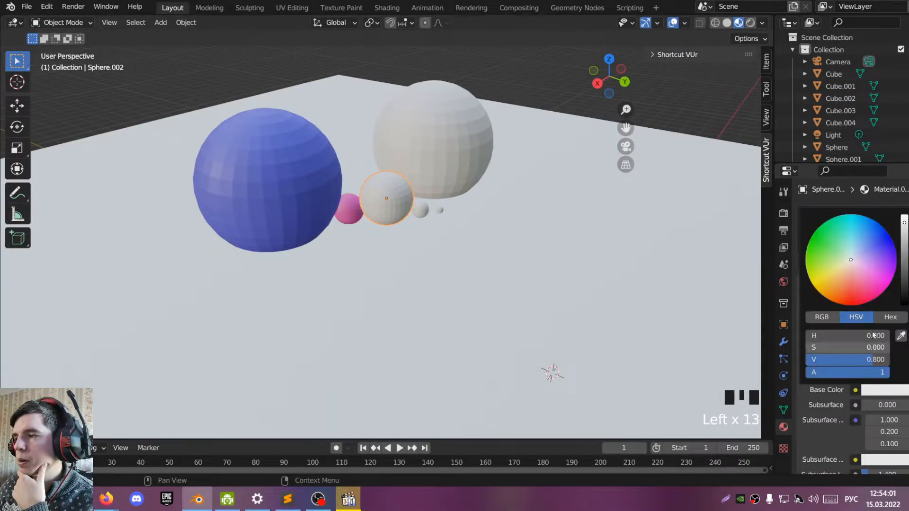
{"action": "left_click", "coordinate": [828, 257]}
Step: Assign the existing pink Material.004 to the tiny sphere next to the green one
{"action": "left_click", "coordinate": [420, 208]}
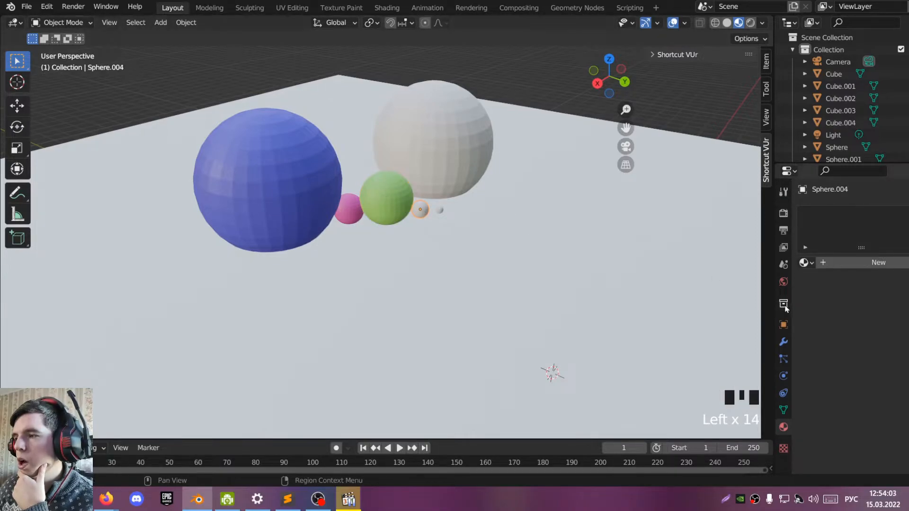
{"action": "left_click", "coordinate": [805, 262]}
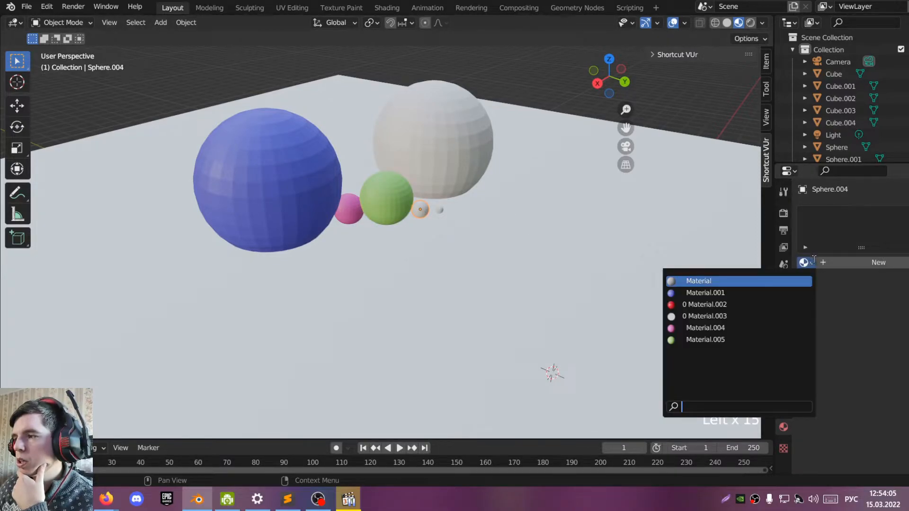
{"action": "left_click", "coordinate": [812, 260]}
{"action": "left_click", "coordinate": [811, 261]}
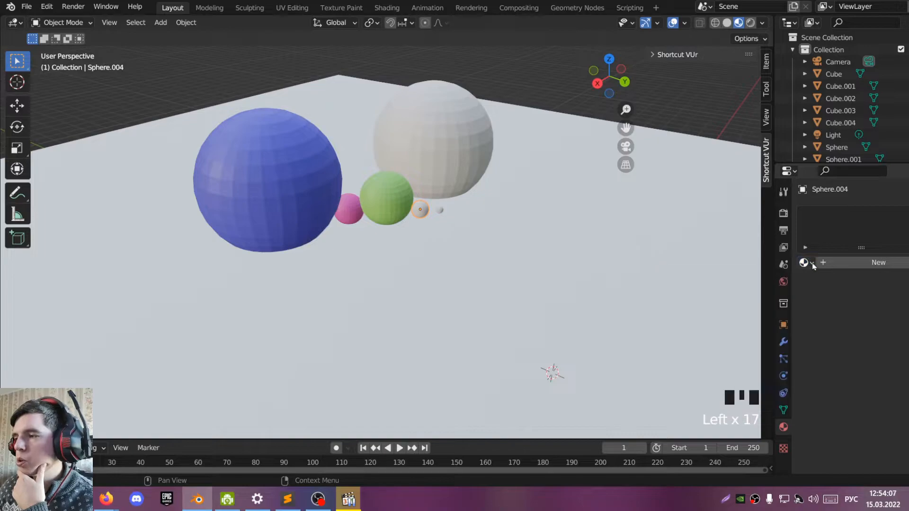
{"action": "left_click", "coordinate": [805, 262]}
{"action": "left_click", "coordinate": [702, 328]}
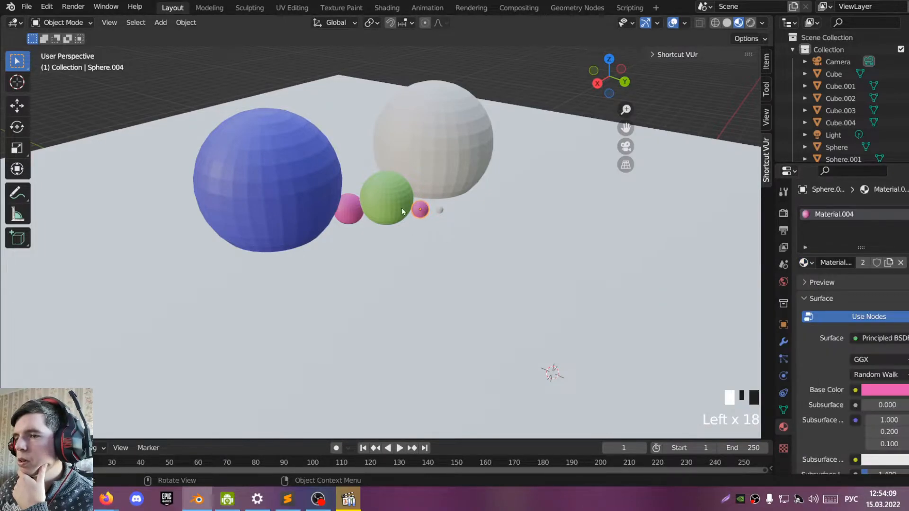
Step: Assign the existing blue Material.001 to the other large sphere
{"action": "left_click", "coordinate": [438, 158]}
{"action": "left_click", "coordinate": [804, 264]}
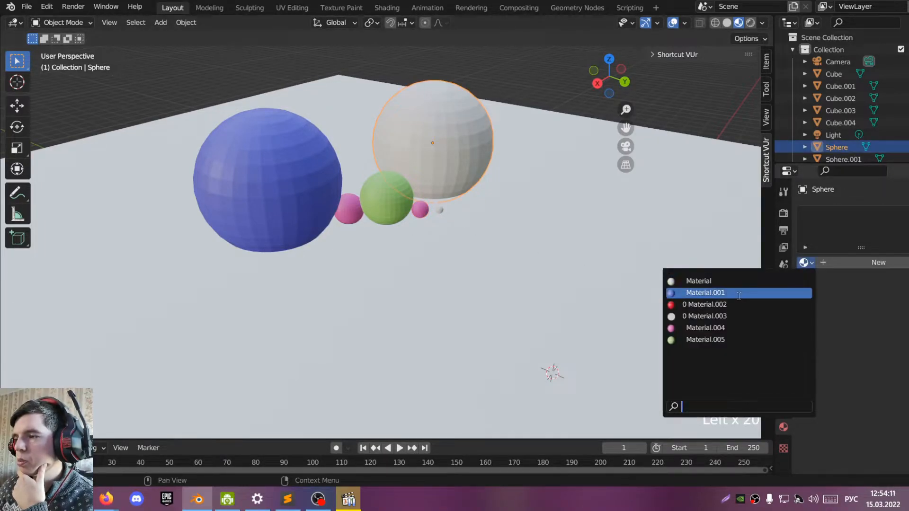
{"action": "left_click", "coordinate": [705, 292]}
Step: Give the tabletop a dark red material
{"action": "scroll", "coordinate": [398, 274], "scroll_direction": "down", "scroll_amount": 6}
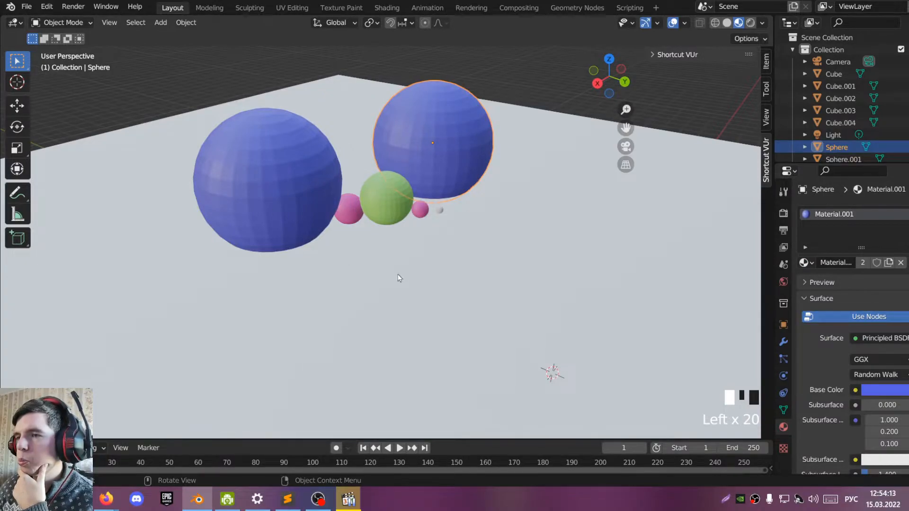
{"action": "left_click", "coordinate": [407, 273]}
{"action": "middle_click_drag", "start_coordinate": [405, 296], "coordinate": [405, 290]}
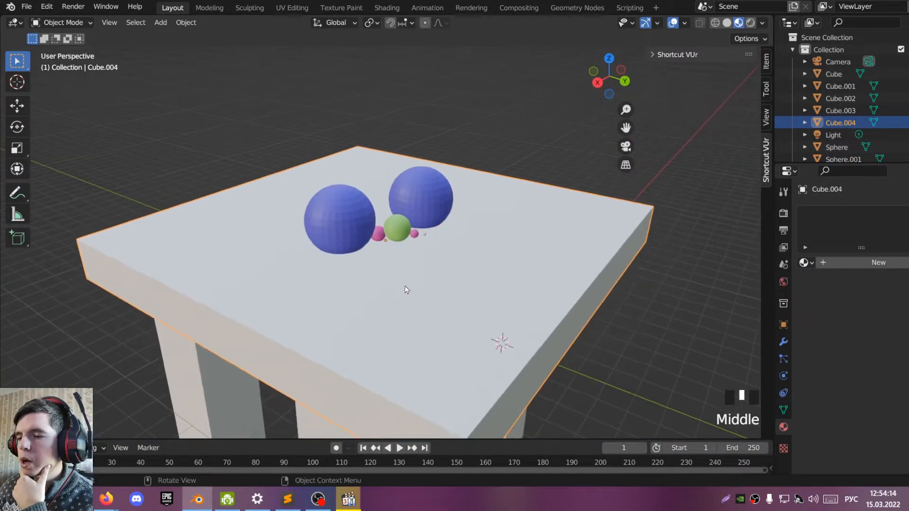
{"action": "left_click", "coordinate": [805, 264]}
{"action": "left_click", "coordinate": [704, 316]}
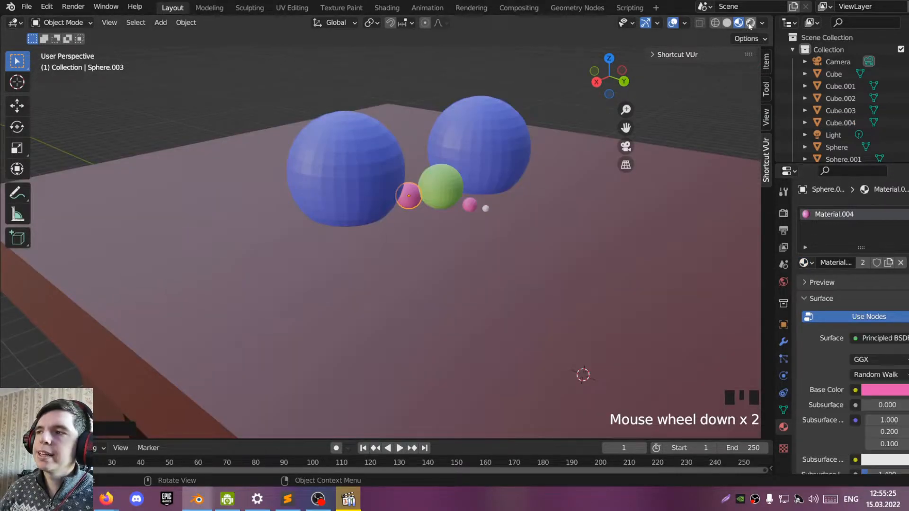
Step: Switch the viewport to rendered shading and examine the light and shadows on the spheres from several angles
{"action": "left_click", "coordinate": [750, 23]}
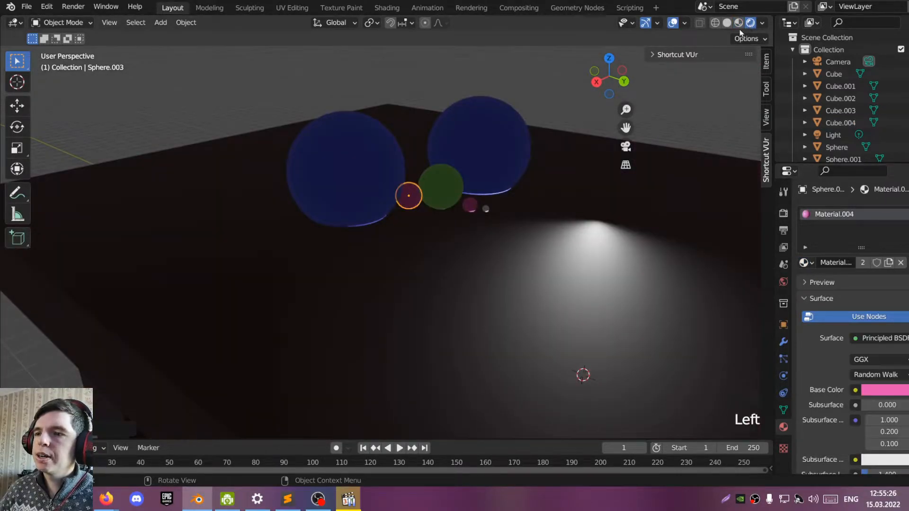
{"action": "scroll", "coordinate": [351, 316], "scroll_direction": "down", "scroll_amount": 3}
{"action": "scroll", "coordinate": [346, 277], "scroll_direction": "up", "scroll_amount": 4}
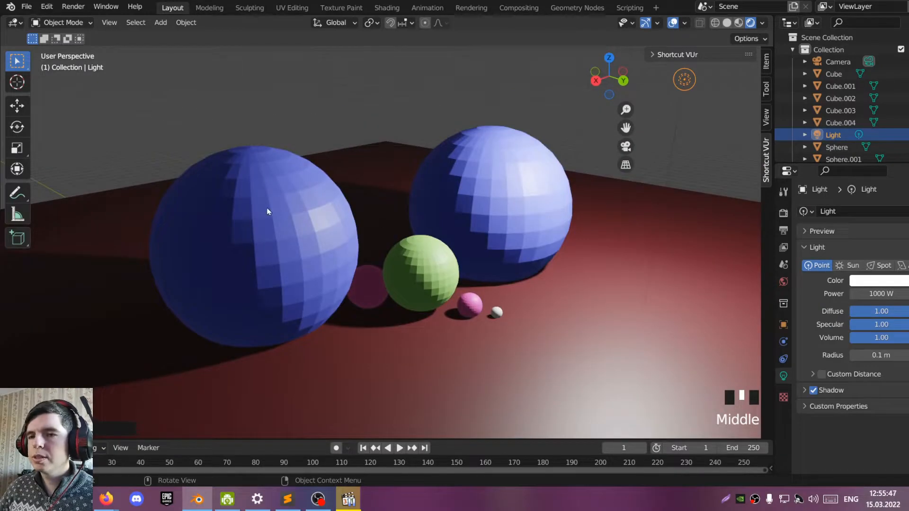
{"action": "middle_click_drag", "start_coordinate": [267, 212], "coordinate": [318, 227]}
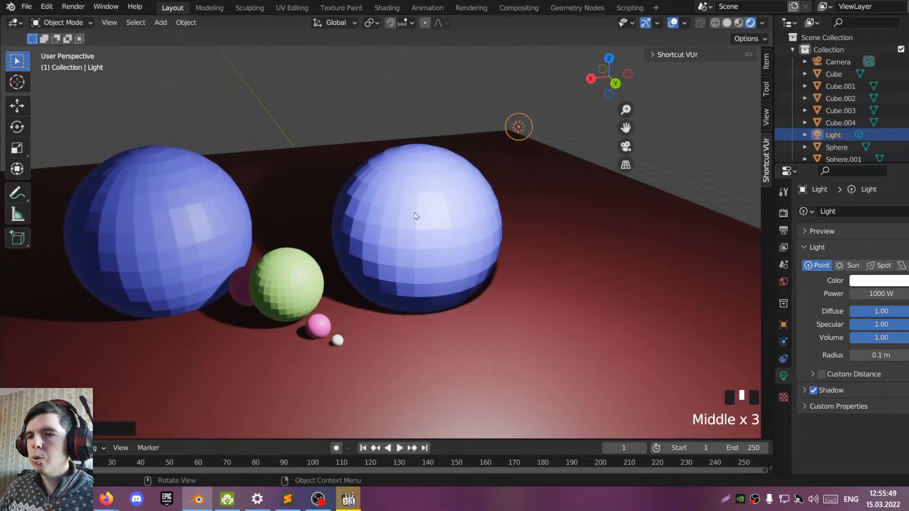
{"action": "middle_click_drag", "start_coordinate": [415, 216], "coordinate": [401, 202]}
{"action": "middle_click_drag", "start_coordinate": [504, 209], "coordinate": [435, 223]}
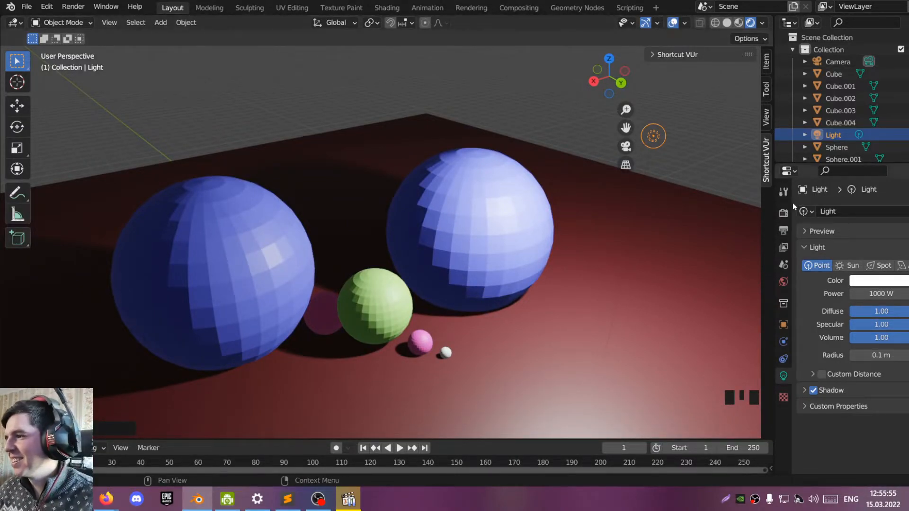
Step: Try the Workbench render engine on the scene and switch back to Eevee
{"action": "left_click", "coordinate": [783, 215]}
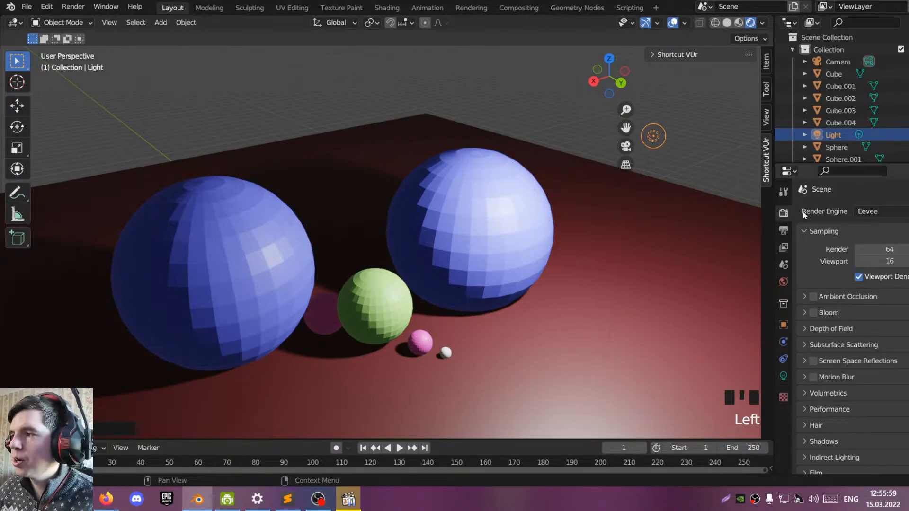
{"action": "left_click", "coordinate": [877, 211]}
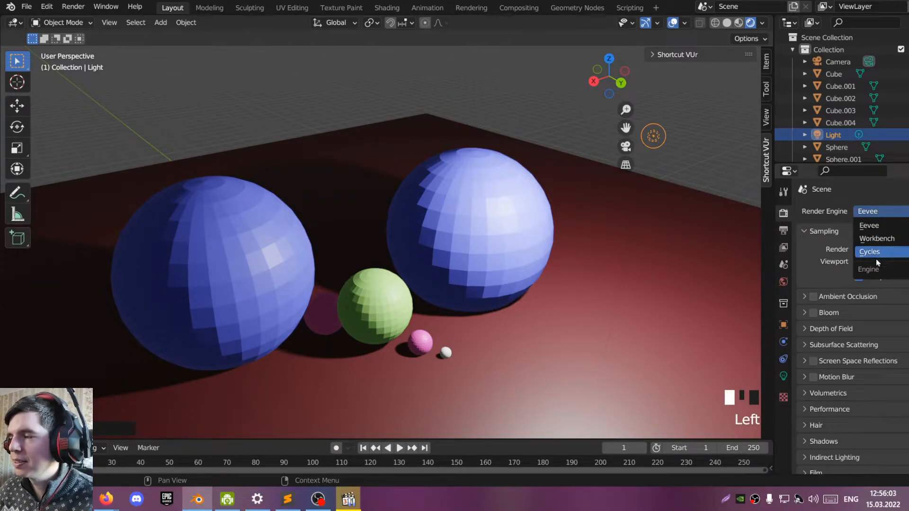
{"action": "left_click", "coordinate": [878, 238]}
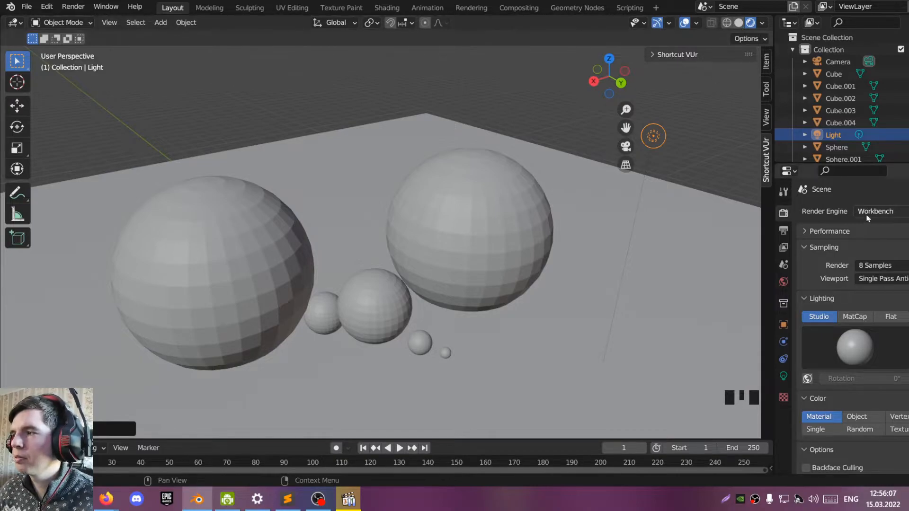
{"action": "left_click", "coordinate": [868, 218]}
{"action": "left_click", "coordinate": [873, 227]}
Step: Set the render engine to Cycles and examine the light and shadows on the spheres up close
{"action": "left_click", "coordinate": [872, 216]}
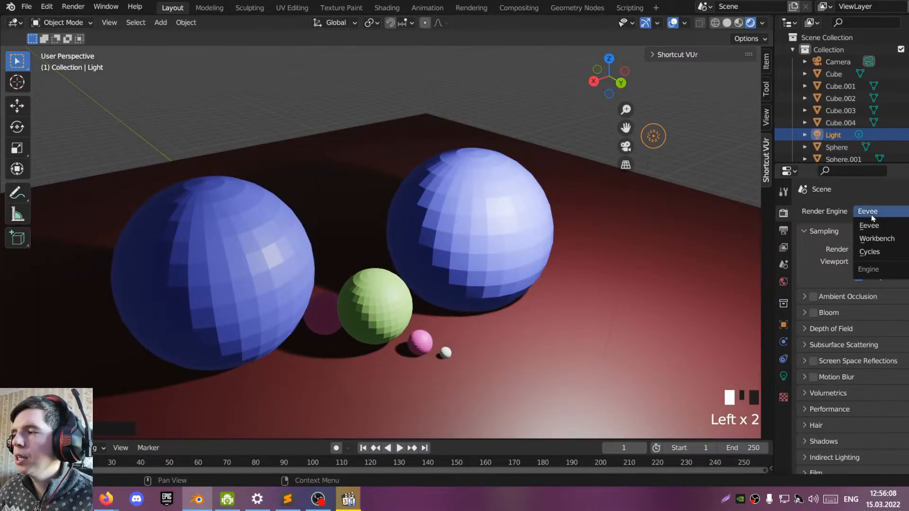
{"action": "left_click", "coordinate": [873, 224]}
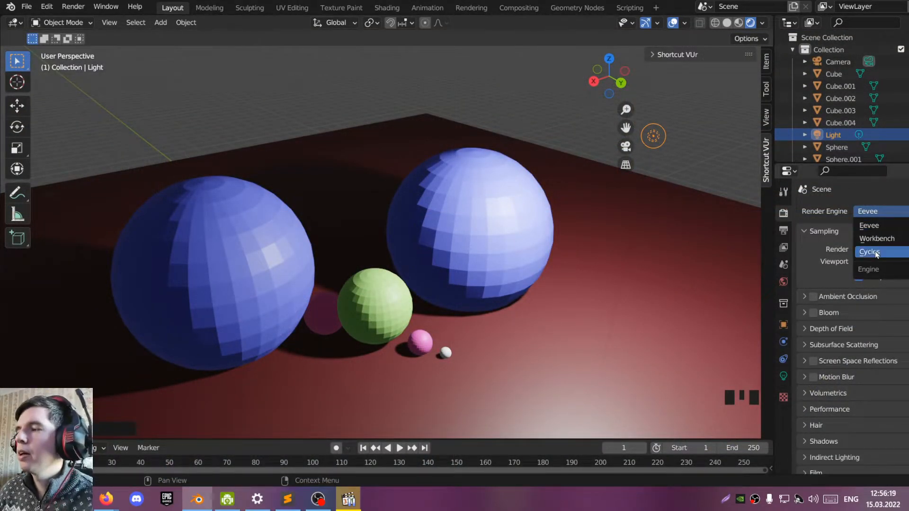
{"action": "left_click", "coordinate": [877, 256]}
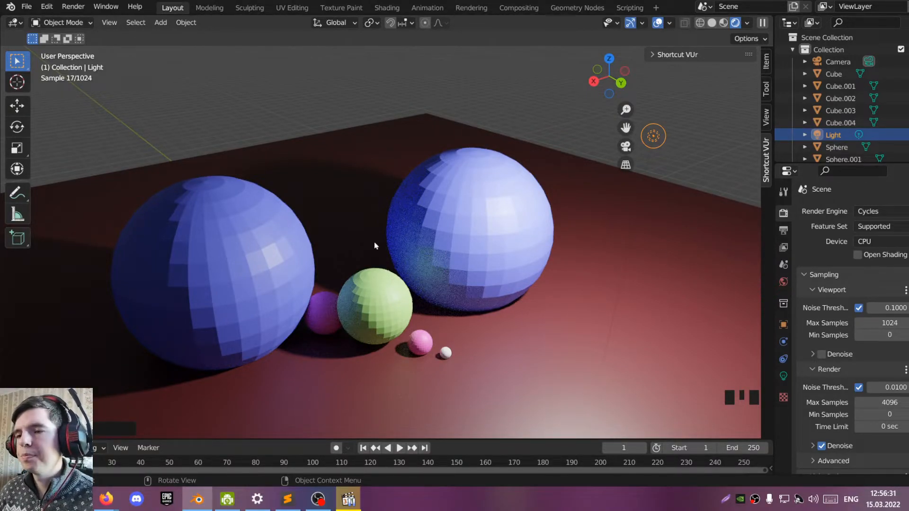
{"action": "scroll", "coordinate": [419, 270], "scroll_direction": "up", "scroll_amount": 2}
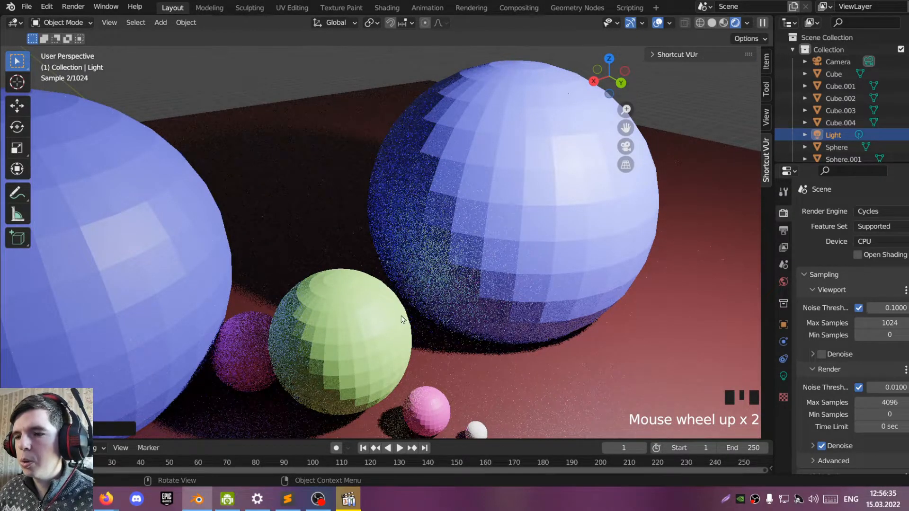
{"action": "scroll", "coordinate": [373, 351], "scroll_direction": "down", "scroll_amount": 1}
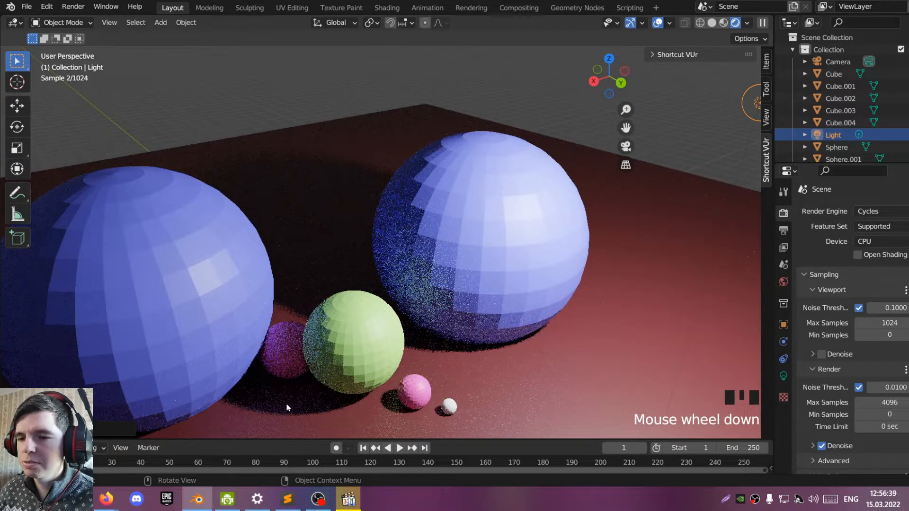
Step: Apply Shade Smooth to all six spheres on the tabletop at once
{"action": "left_click", "coordinate": [152, 283]}
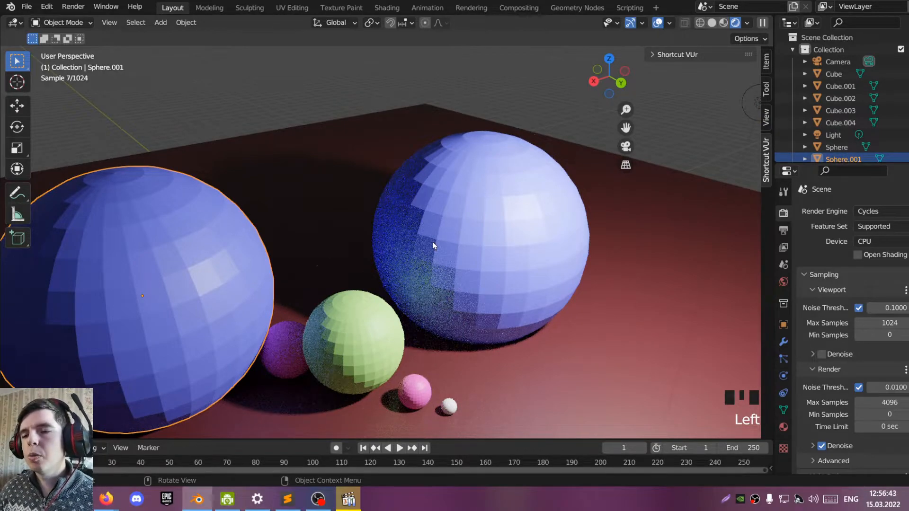
{"action": "left_click", "coordinate": [383, 295], "text": "shift"}
{"action": "left_click", "coordinate": [351, 324], "text": "shift"}
{"action": "left_click", "coordinate": [282, 350], "text": "shift"}
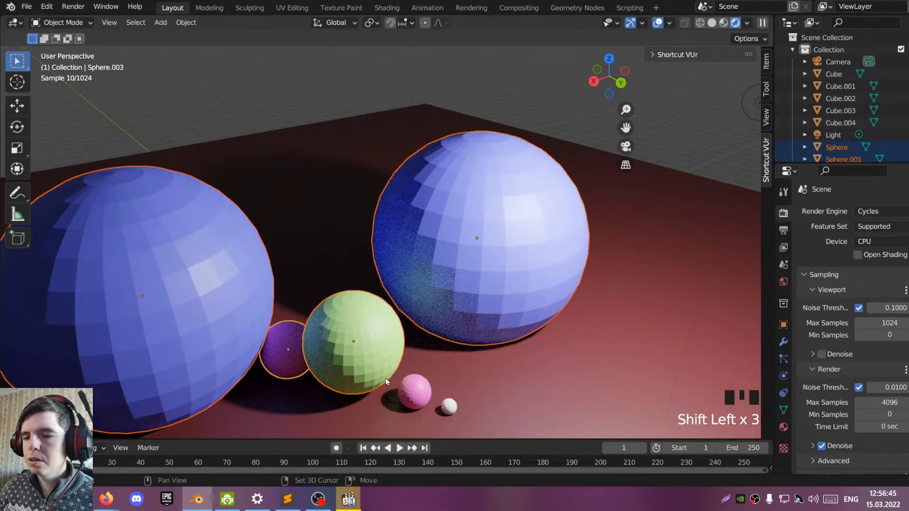
{"action": "left_click", "coordinate": [414, 391], "text": "shift"}
{"action": "left_click", "coordinate": [449, 406], "text": "shift"}
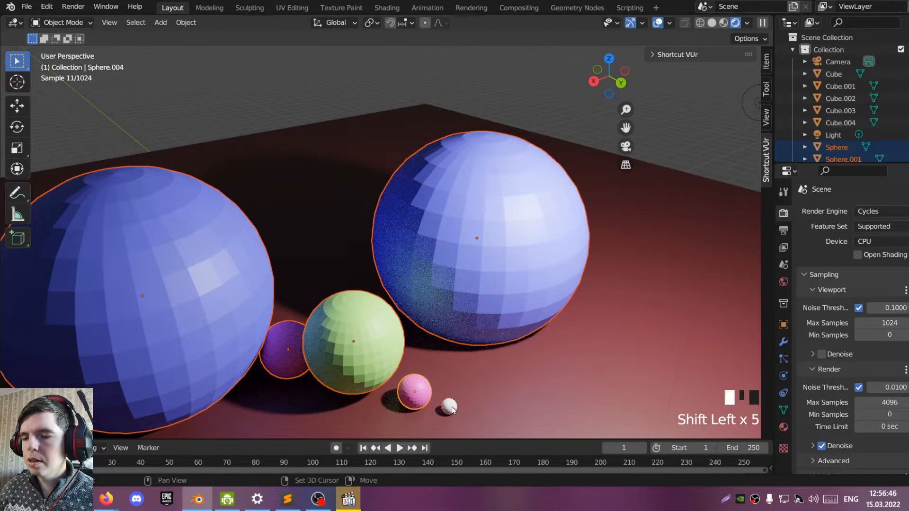
{"action": "right_click", "coordinate": [441, 252]}
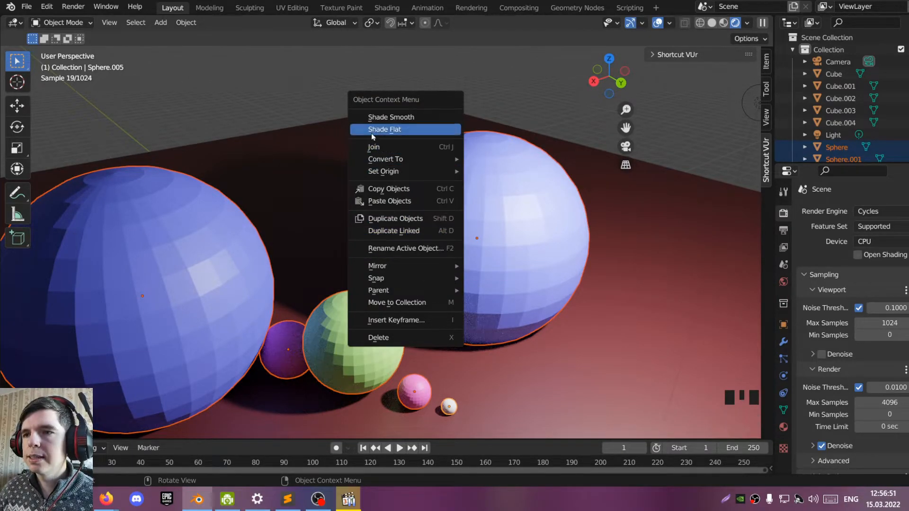
{"action": "left_click", "coordinate": [389, 119]}
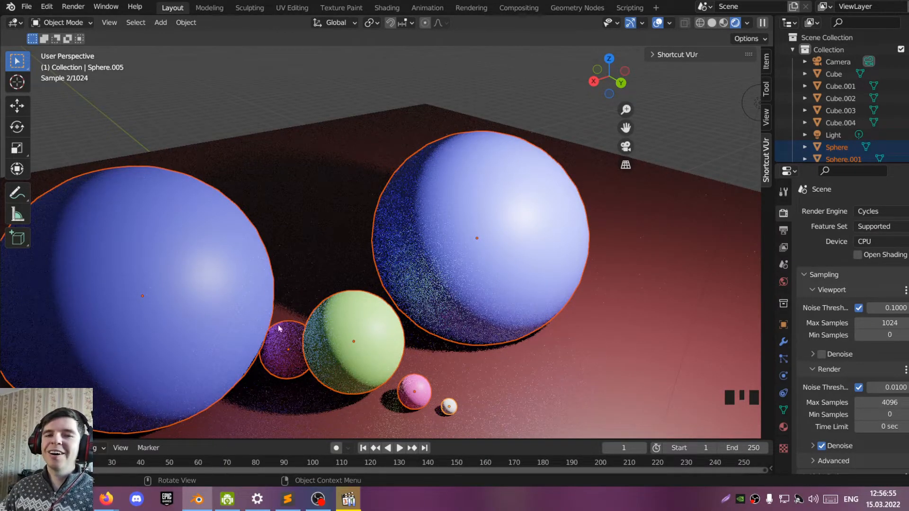
{"action": "left_click", "coordinate": [351, 345]}
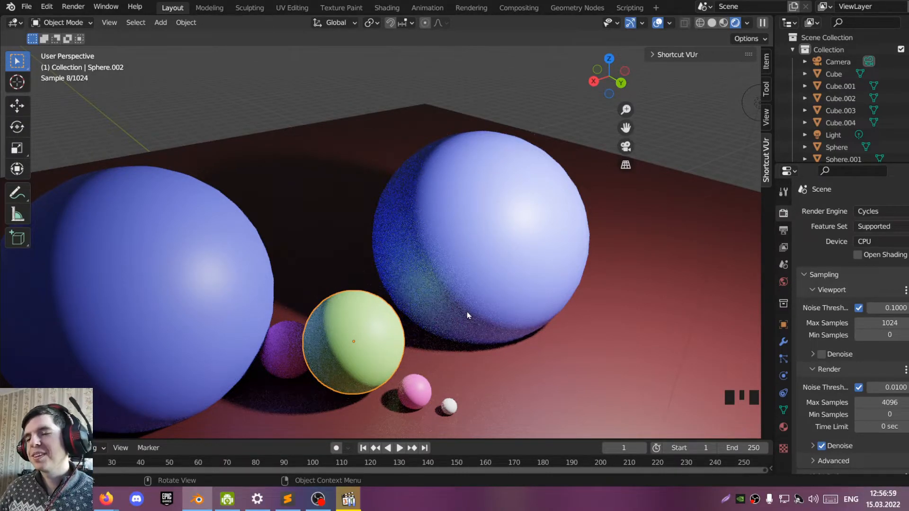
Step: Add a plane mesh and scale it up into a large floor extending well beyond the table
{"action": "scroll", "coordinate": [450, 279], "scroll_direction": "down", "scroll_amount": 3}
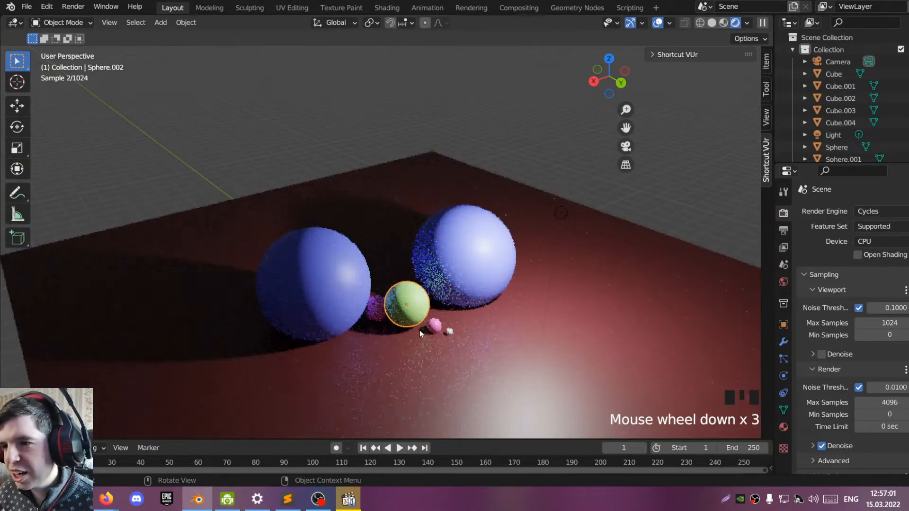
{"action": "scroll", "coordinate": [419, 330], "scroll_direction": "up", "scroll_amount": 2}
{"action": "middle_click_drag", "start_coordinate": [419, 330], "coordinate": [193, 106]}
{"action": "scroll", "coordinate": [424, 171], "scroll_direction": "down", "scroll_amount": 3}
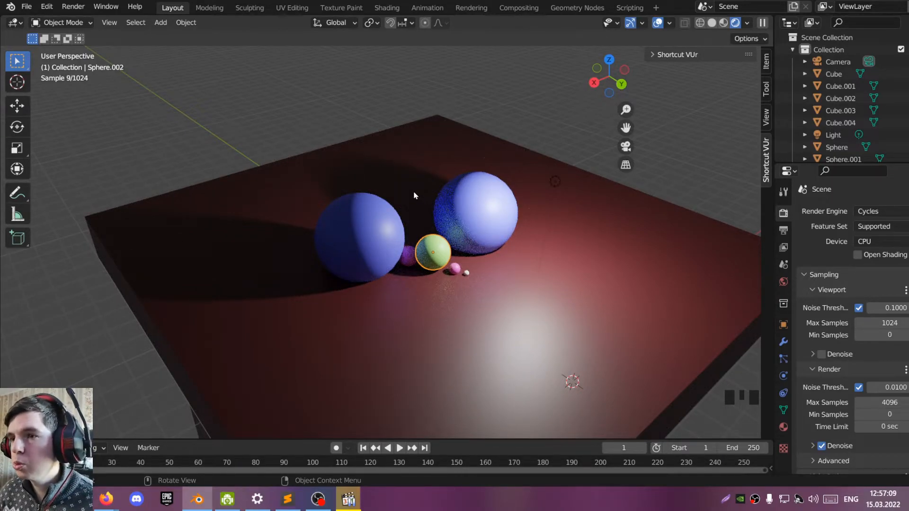
{"action": "left_click", "coordinate": [322, 125]}
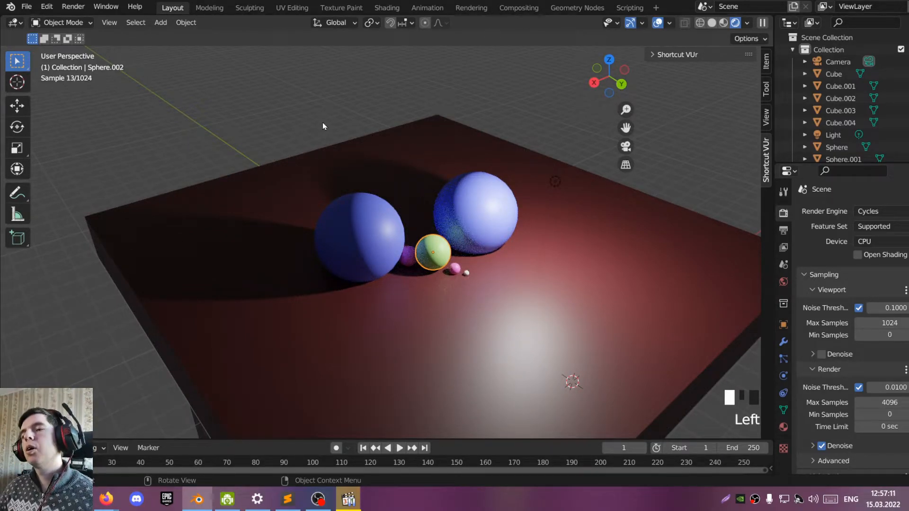
{"action": "scroll", "coordinate": [322, 145], "scroll_direction": "down", "scroll_amount": 4}
{"action": "key", "text": "shift+a"}
{"action": "mouse_move", "coordinate": [321, 142]}
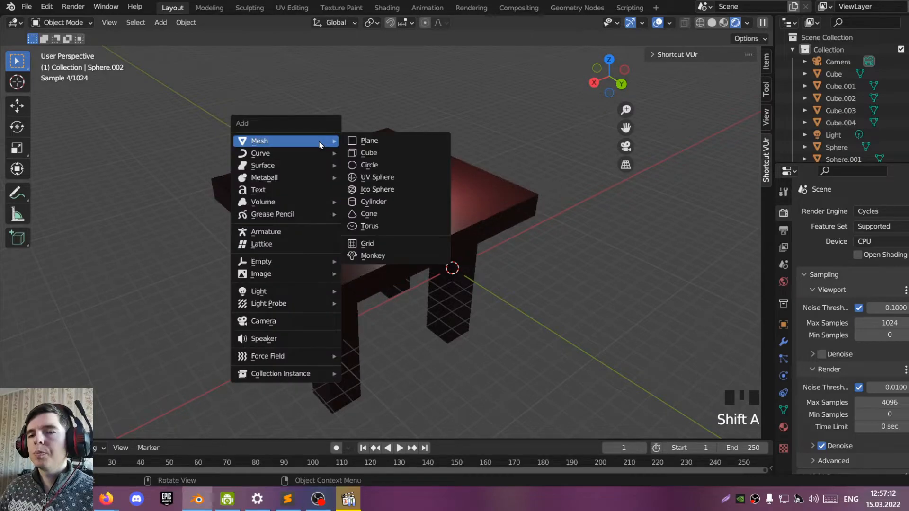
{"action": "left_click", "coordinate": [396, 143]}
{"action": "key", "text": "s"}
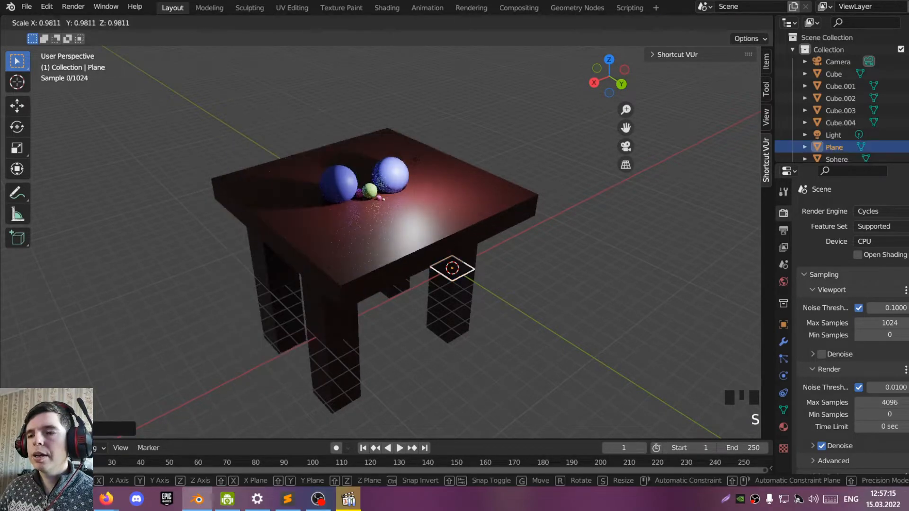
{"action": "left_click", "coordinate": [131, 367]}
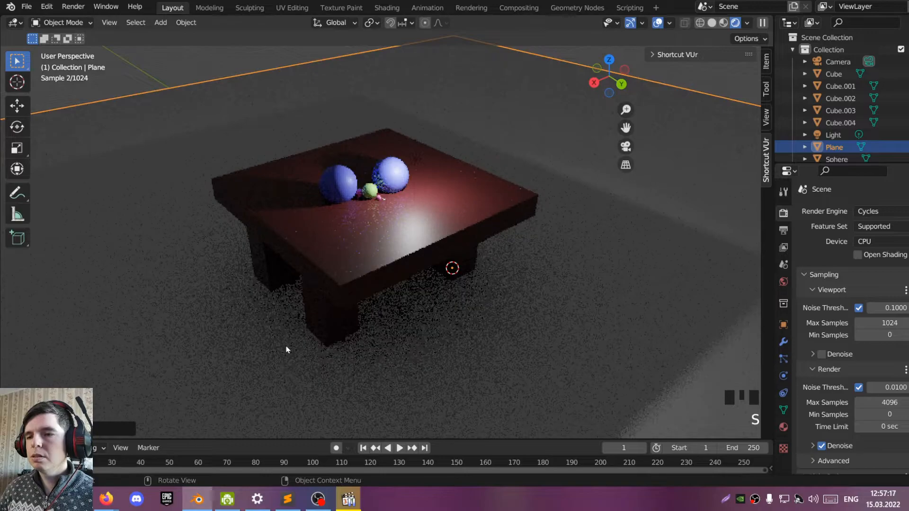
Step: Lower the floor plane along the global Z axis towards the feet of the table legs
{"action": "scroll", "coordinate": [322, 280], "scroll_direction": "down", "scroll_amount": 6}
{"action": "key", "text": "g"}
{"action": "key", "text": "z"}
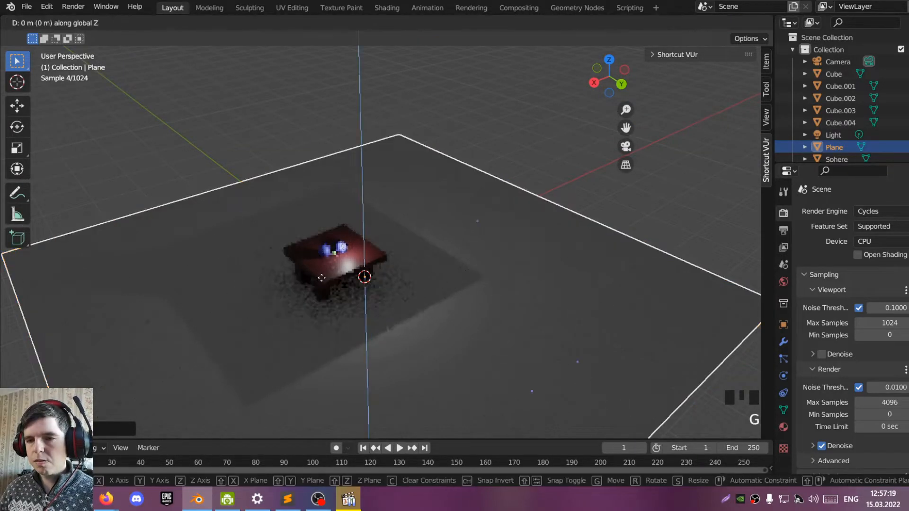
{"action": "left_click", "coordinate": [760, 361]}
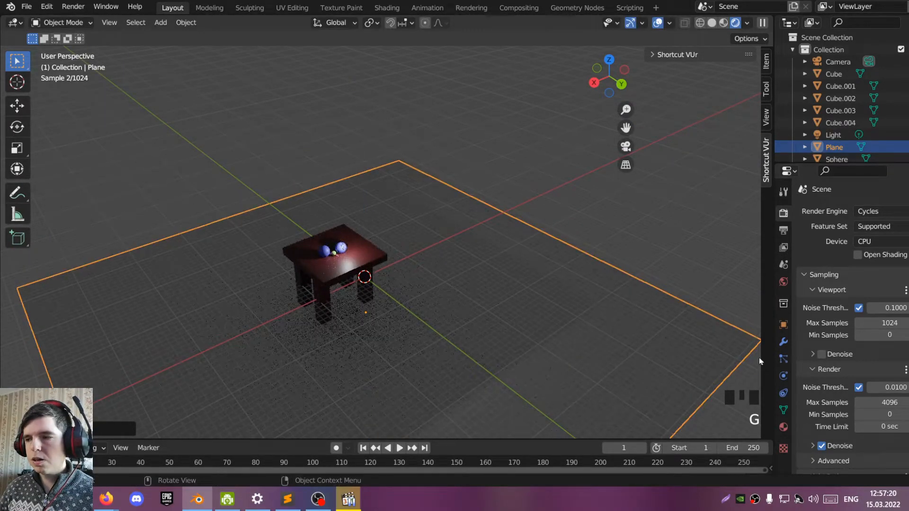
Step: Assign the existing white emission Material.003 to the floor plane after trying the pink Material.004 on it
{"action": "left_click", "coordinate": [783, 427]}
{"action": "left_click", "coordinate": [806, 263]}
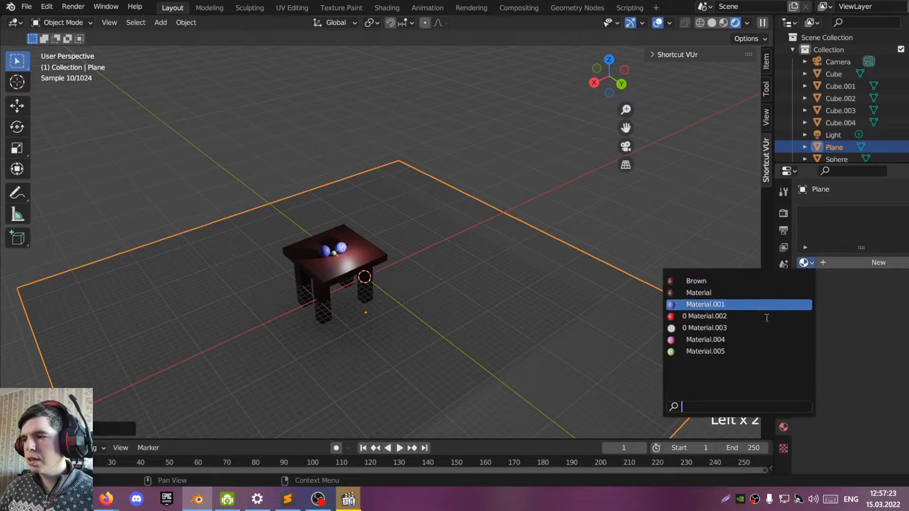
{"action": "left_click", "coordinate": [711, 340]}
{"action": "scroll", "coordinate": [241, 299], "scroll_direction": "up", "scroll_amount": 1}
{"action": "scroll", "coordinate": [241, 299], "scroll_direction": "up", "scroll_amount": 3}
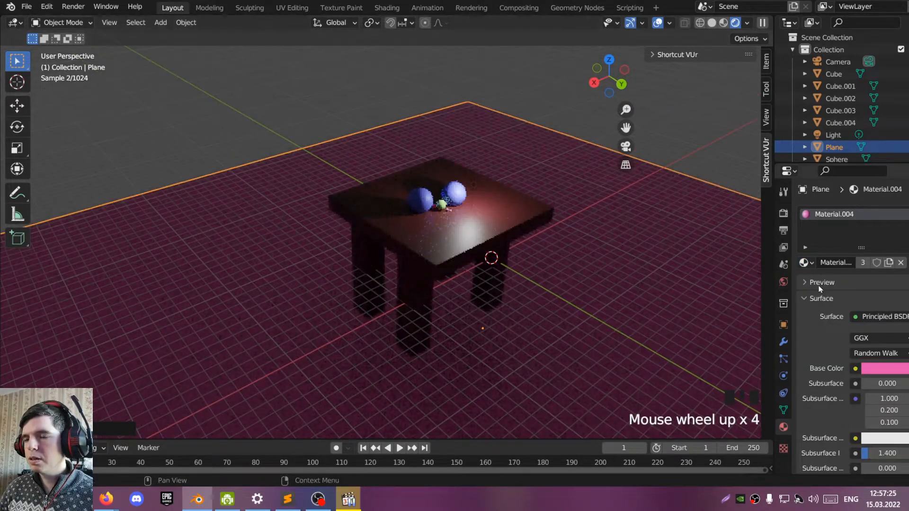
{"action": "left_click", "coordinate": [804, 262]}
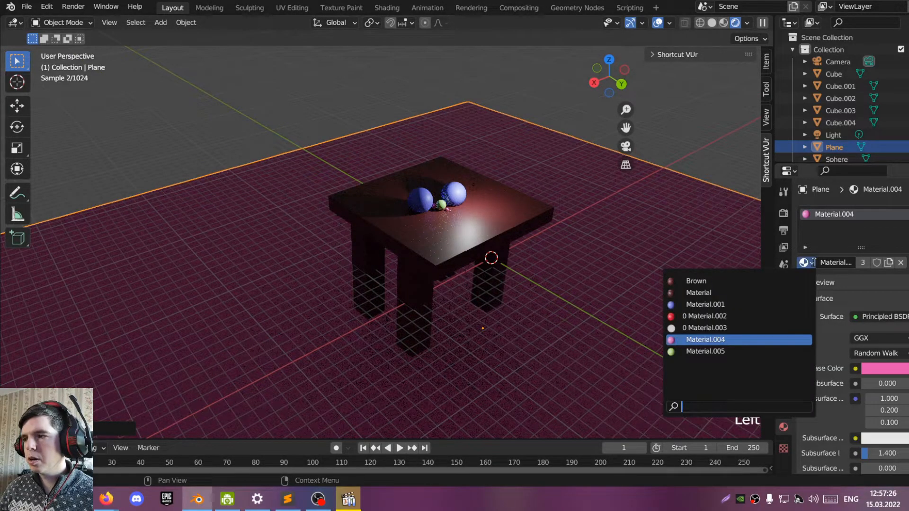
{"action": "left_click", "coordinate": [740, 328]}
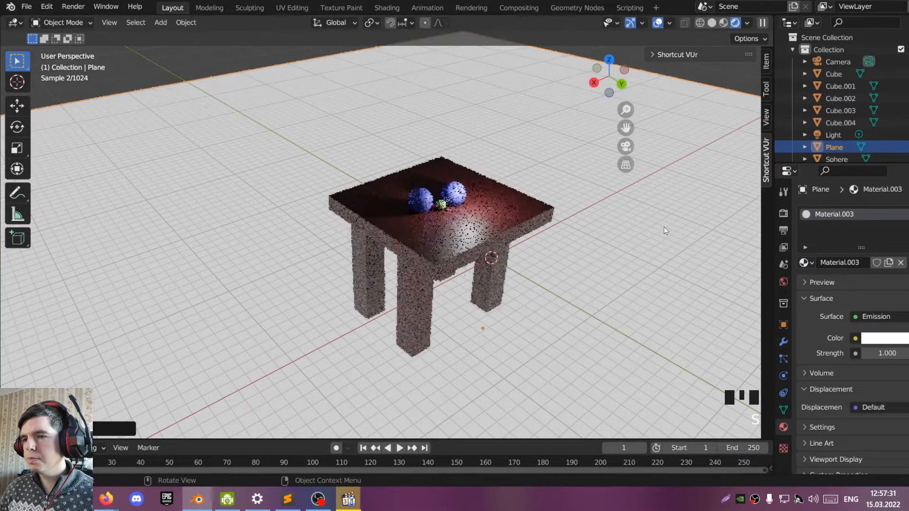
Step: Add an area light to the scene
{"action": "scroll", "coordinate": [428, 189], "scroll_direction": "up", "scroll_amount": 4}
{"action": "scroll", "coordinate": [440, 197], "scroll_direction": "up", "scroll_amount": 4}
{"action": "middle_click_drag", "start_coordinate": [454, 204], "coordinate": [452, 199]}
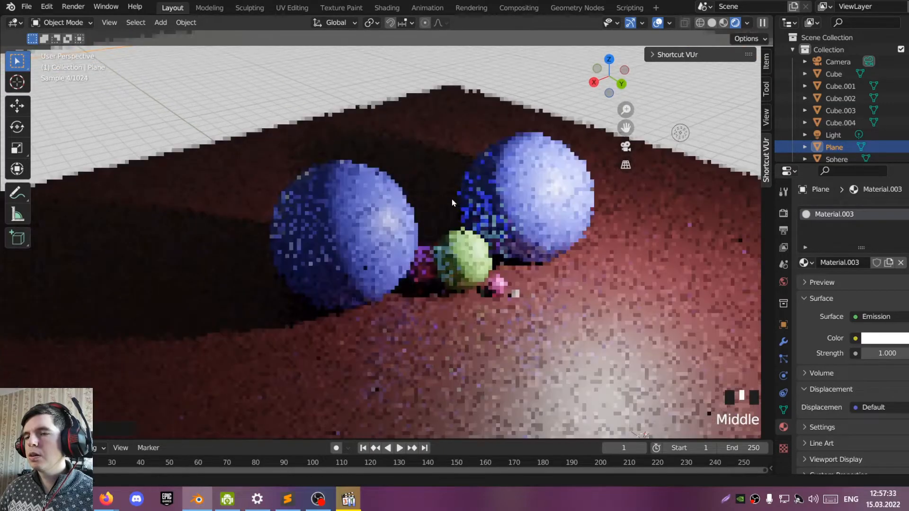
{"action": "key", "text": "shift+a"}
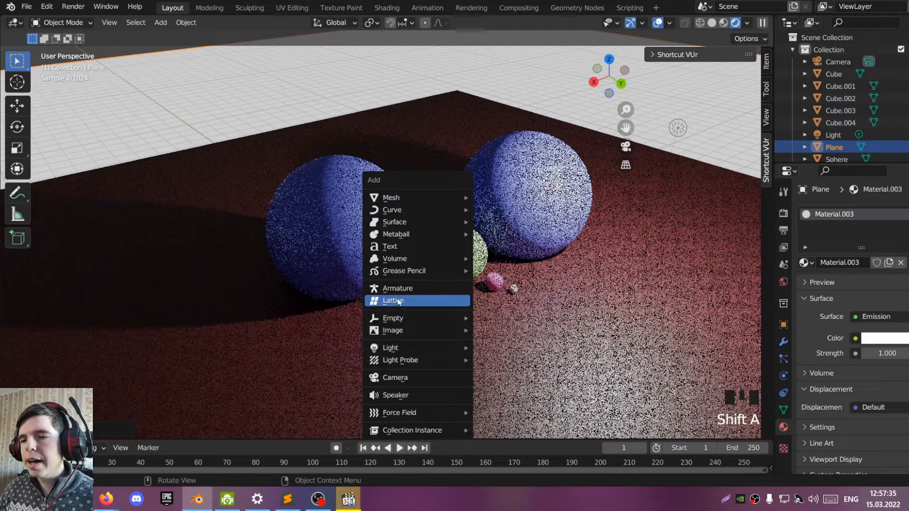
{"action": "mouse_move", "coordinate": [412, 348]}
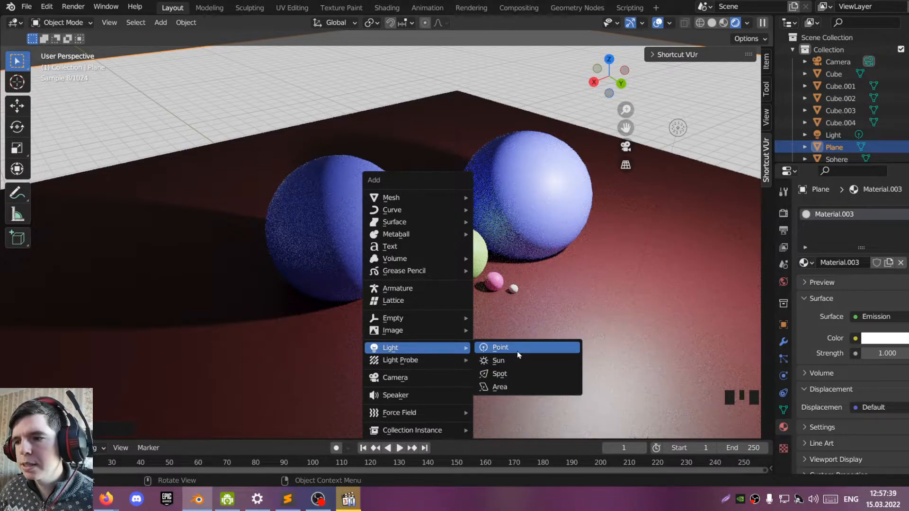
{"action": "left_click", "coordinate": [524, 385]}
{"action": "scroll", "coordinate": [525, 385], "scroll_direction": "down", "scroll_amount": 5}
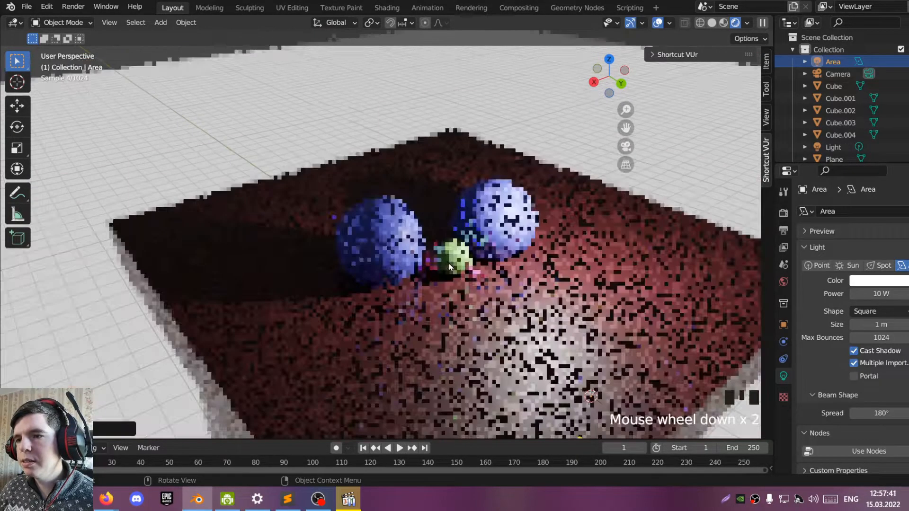
{"action": "middle_click_drag", "start_coordinate": [524, 385], "coordinate": [469, 237]}
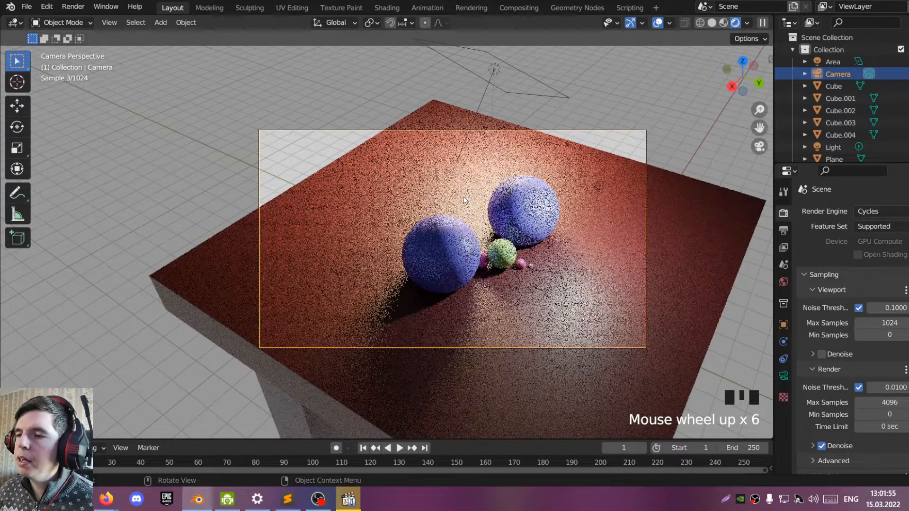
Step: Align the camera to a close, low-angle view across the tabletop that frames the spheres
{"action": "middle_click_drag", "start_coordinate": [464, 199], "coordinate": [348, 156]}
{"action": "scroll", "coordinate": [348, 159], "scroll_direction": "up", "scroll_amount": 3}
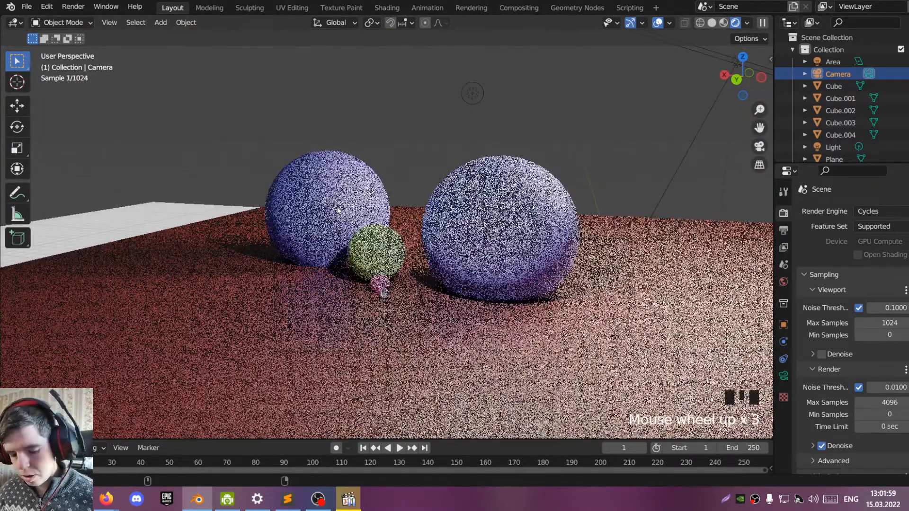
{"action": "key", "text": "ctrl+alt+KP_0"}
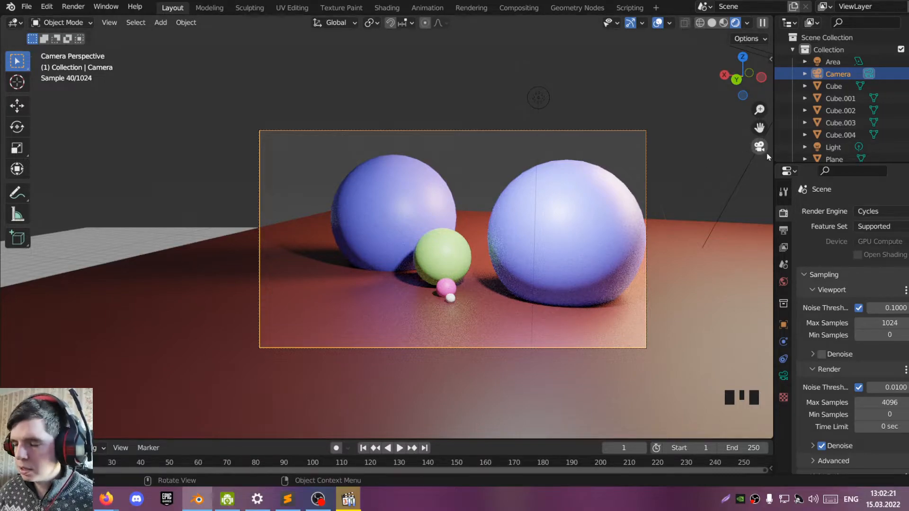
Step: Lock the camera to the view and orbit it around the tabletop, adjusting its distance to the spheres
{"action": "left_click", "coordinate": [770, 60]}
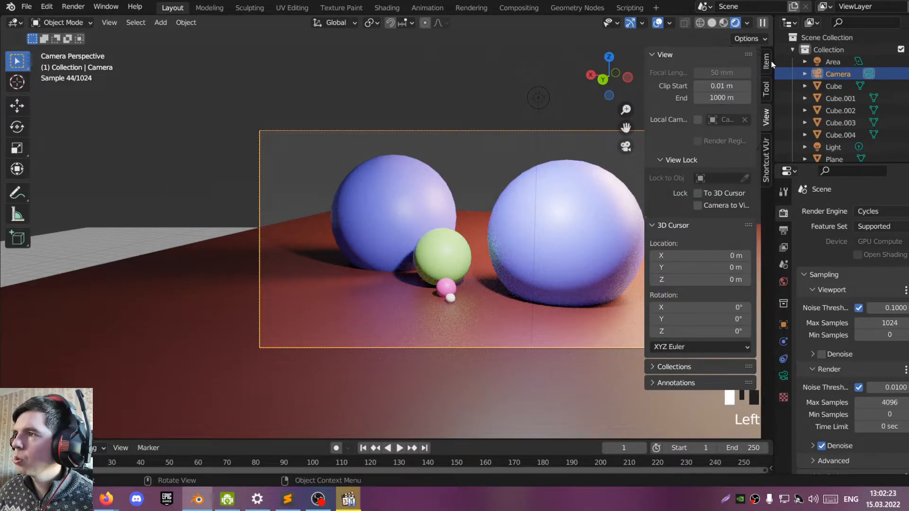
{"action": "left_click", "coordinate": [770, 123]}
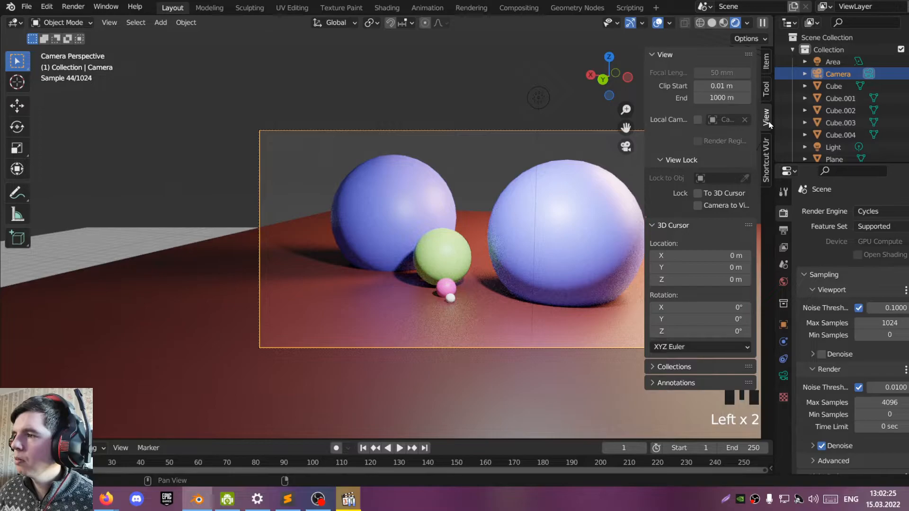
{"action": "left_click", "coordinate": [722, 211]}
{"action": "middle_click_drag", "start_coordinate": [276, 246], "coordinate": [415, 256]}
{"action": "scroll", "coordinate": [417, 255], "scroll_direction": "down", "scroll_amount": 3}
{"action": "scroll", "coordinate": [416, 255], "scroll_direction": "up", "scroll_amount": 3}
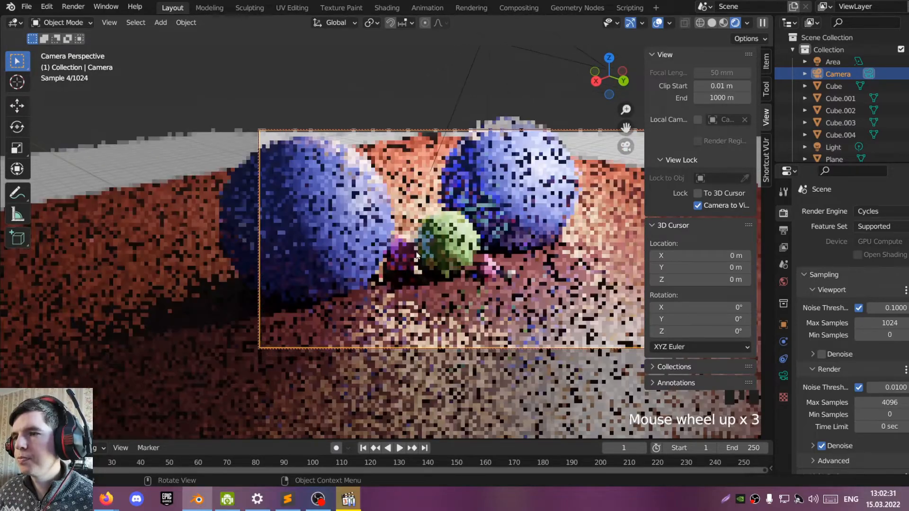
{"action": "scroll", "coordinate": [403, 253], "scroll_direction": "down", "scroll_amount": 5}
{"action": "scroll", "coordinate": [553, 266], "scroll_direction": "up", "scroll_amount": 5}
{"action": "scroll", "coordinate": [552, 265], "scroll_direction": "down", "scroll_amount": 3}
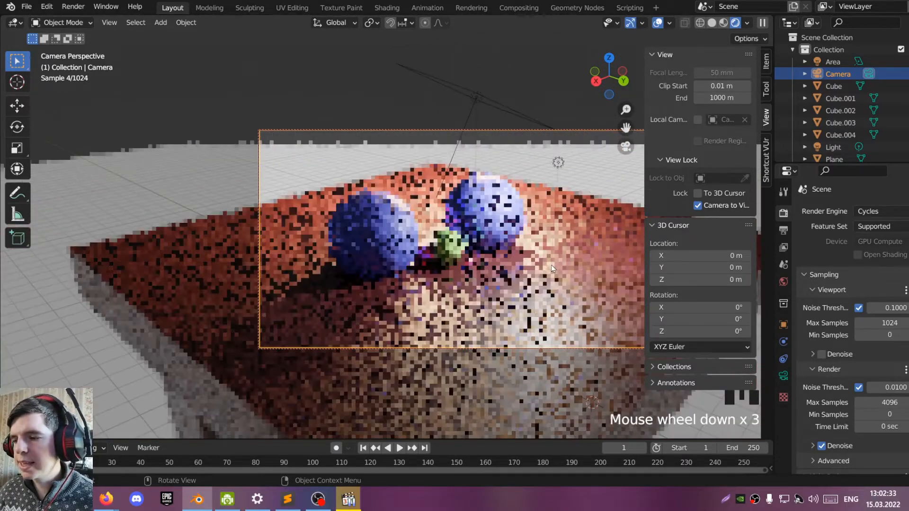
{"action": "scroll", "coordinate": [551, 268], "scroll_direction": "up", "scroll_amount": 3}
Step: Move the camera to shift the spheres within the frame, and try rolling it
{"action": "key", "text": "g"}
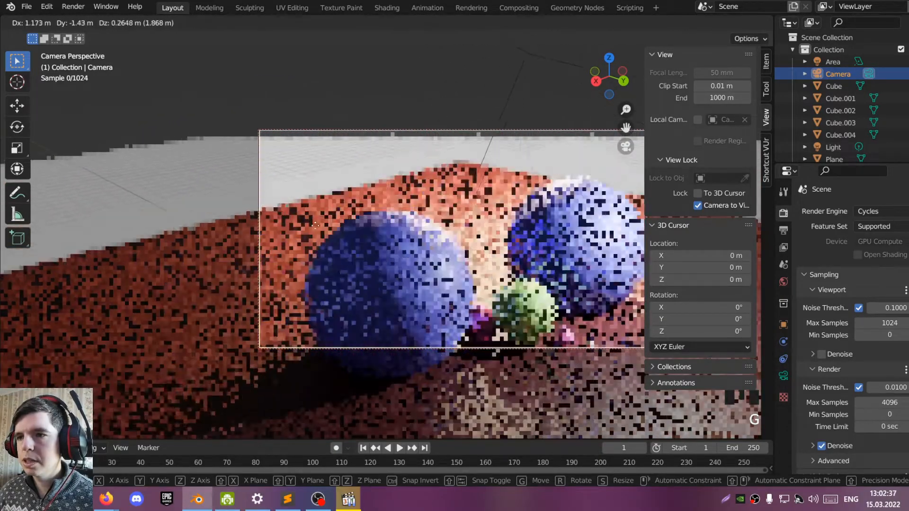
{"action": "left_click", "coordinate": [368, 237]}
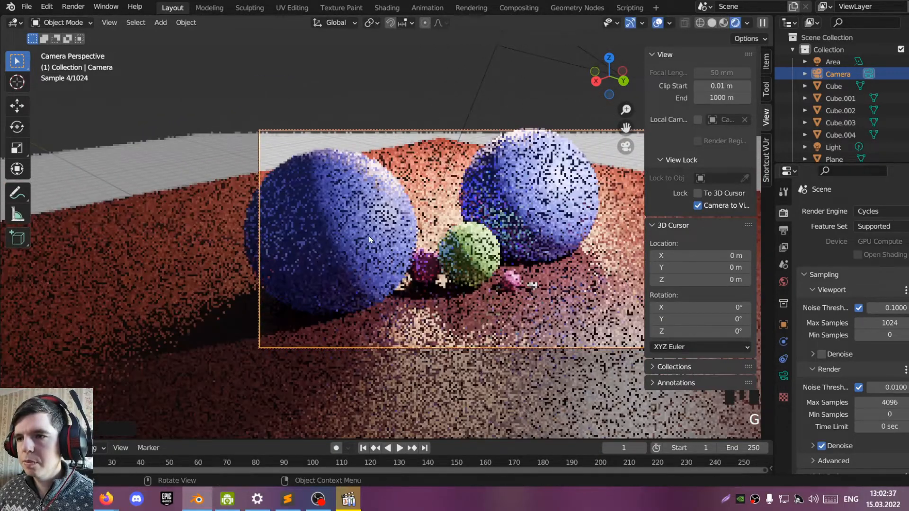
{"action": "key", "text": "r"}
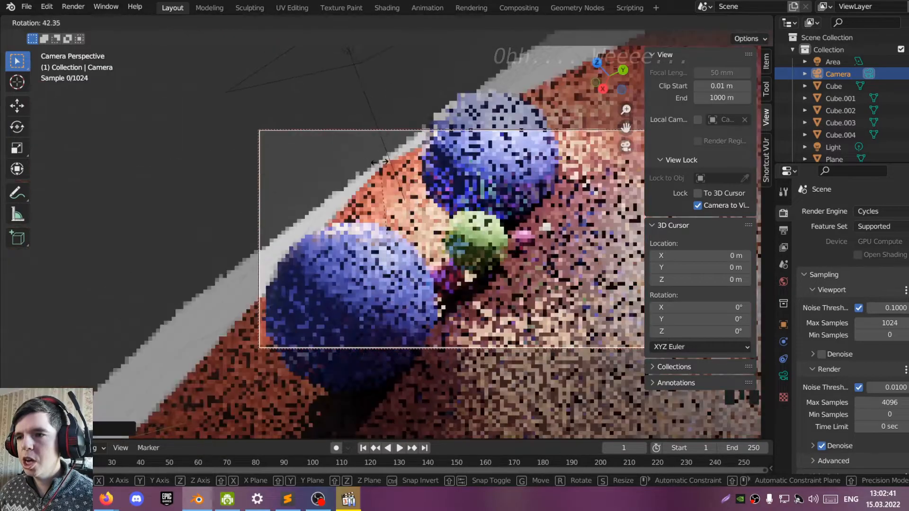
{"action": "right_click", "coordinate": [516, 176]}
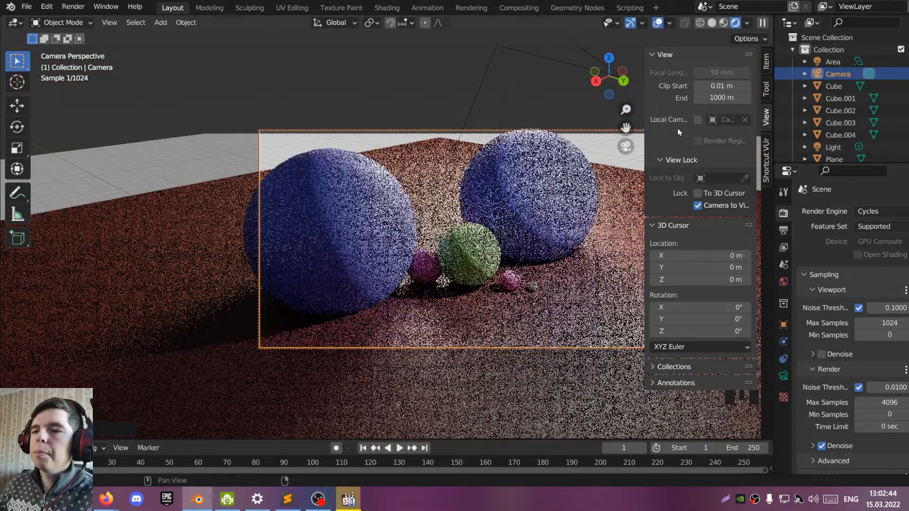
Step: Reframe the locked camera from slightly farther around so all the spheres fit inside its frame
{"action": "scroll", "coordinate": [490, 209], "scroll_direction": "down", "scroll_amount": 1}
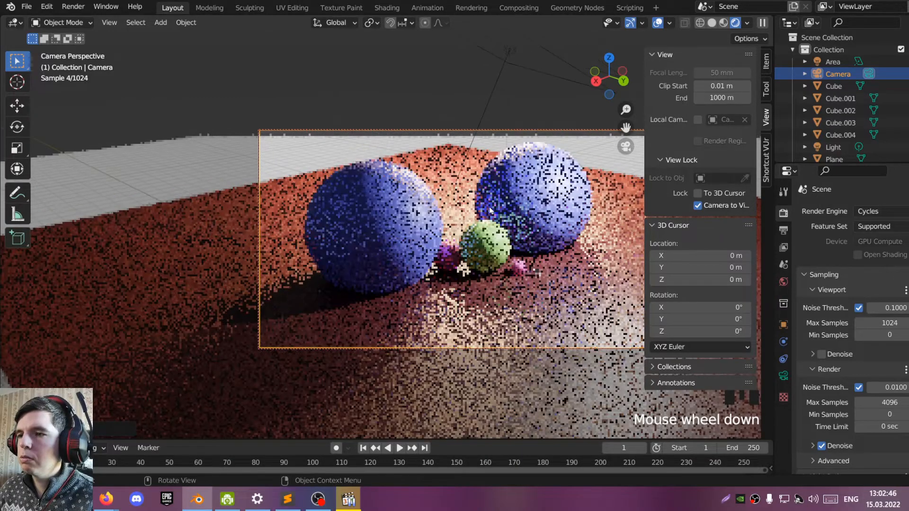
{"action": "middle_click_drag", "start_coordinate": [490, 211], "coordinate": [401, 210]}
{"action": "scroll", "coordinate": [430, 200], "scroll_direction": "up", "scroll_amount": 1}
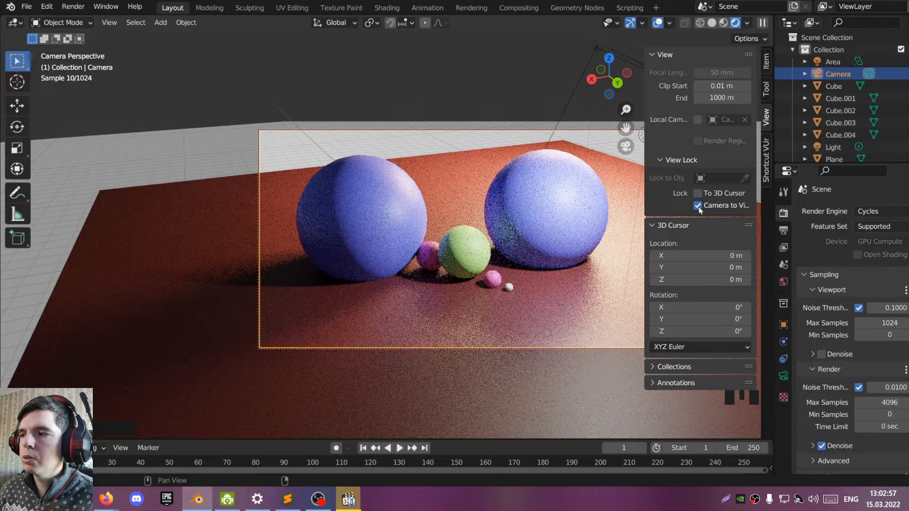
Step: Unlock the camera from the view, hide the sidebar and render the image with Cycles
{"action": "left_click", "coordinate": [698, 207]}
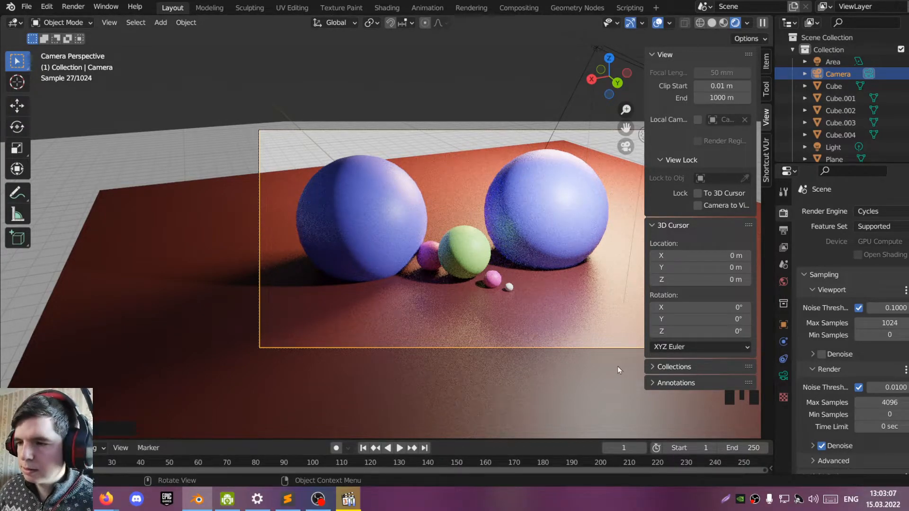
{"action": "key", "text": "n"}
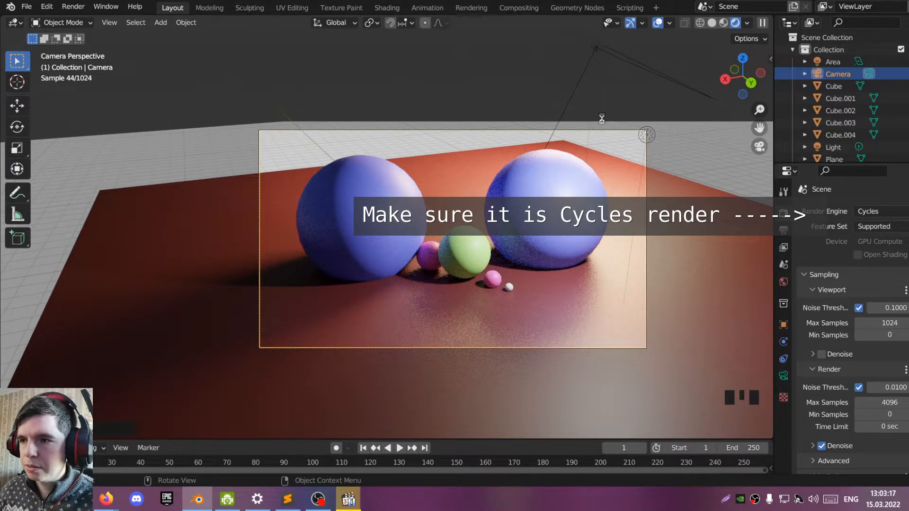
{"action": "key", "text": "F12"}
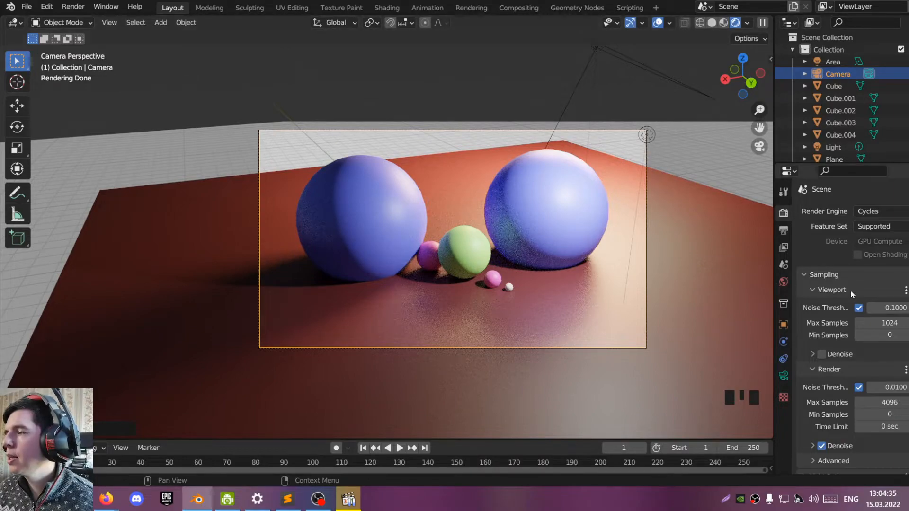
Step: Set the render's maximum samples to 32 and render the image again
{"action": "scroll", "coordinate": [854, 298], "scroll_direction": "down", "scroll_amount": 2}
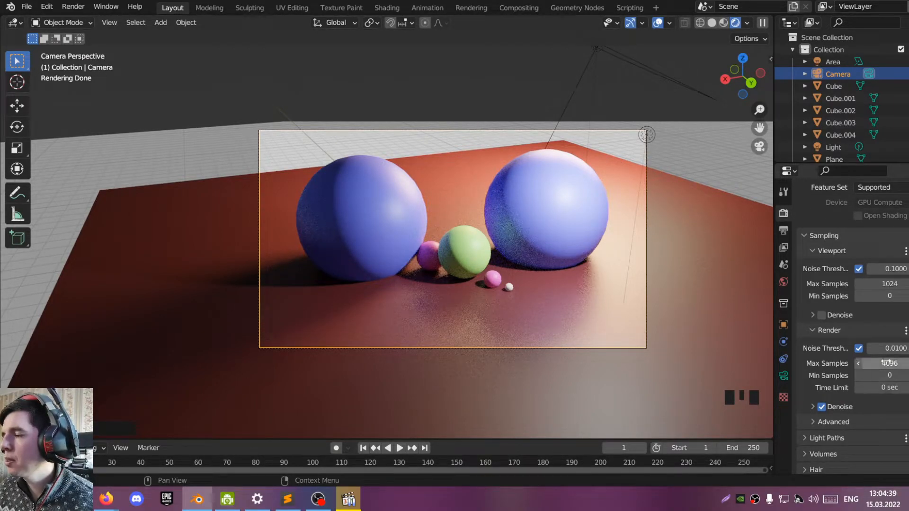
{"action": "left_click", "coordinate": [877, 362]}
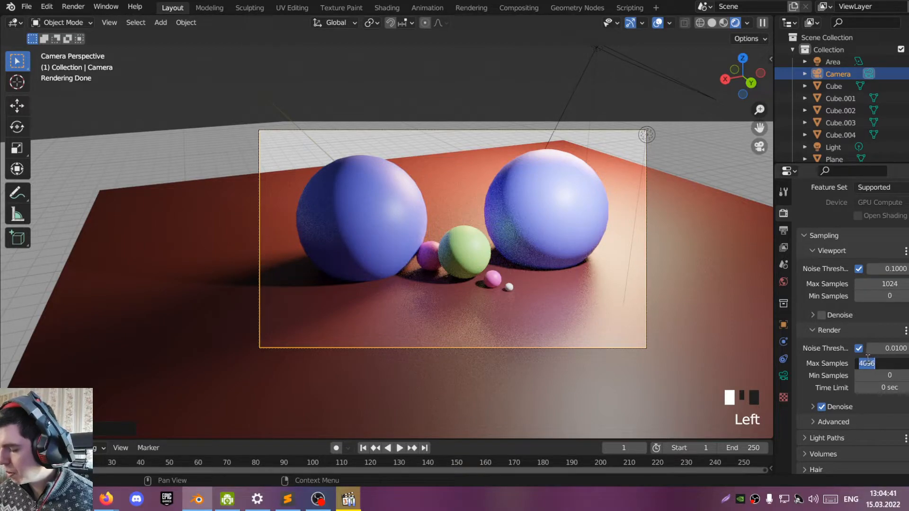
{"action": "type", "text": "32"}
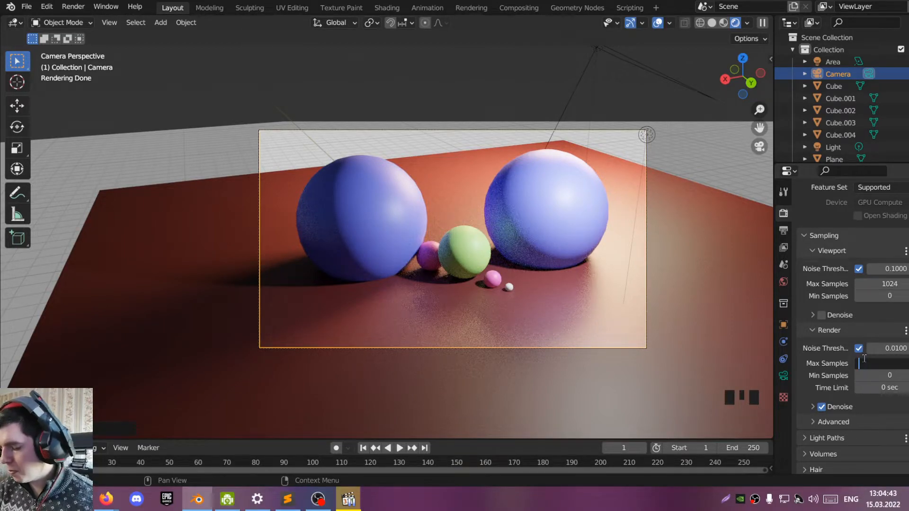
{"action": "key", "text": "Return"}
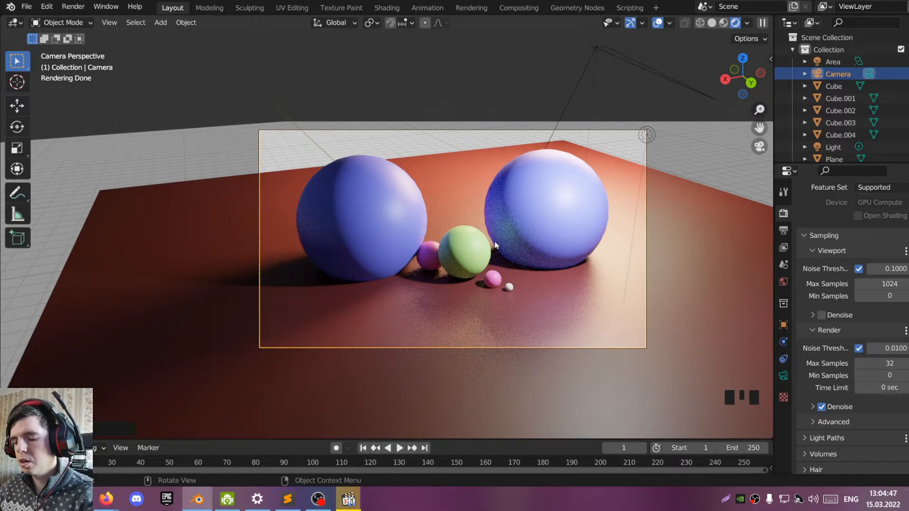
{"action": "key", "text": "F12"}
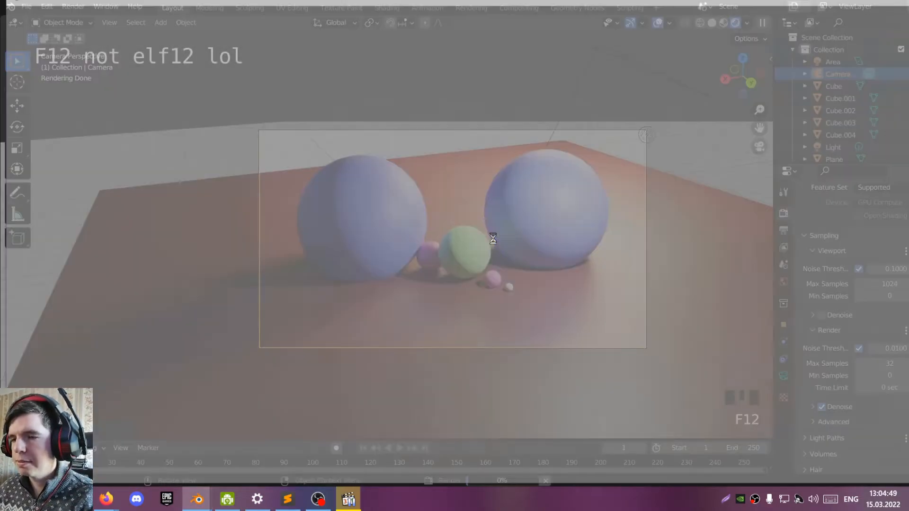